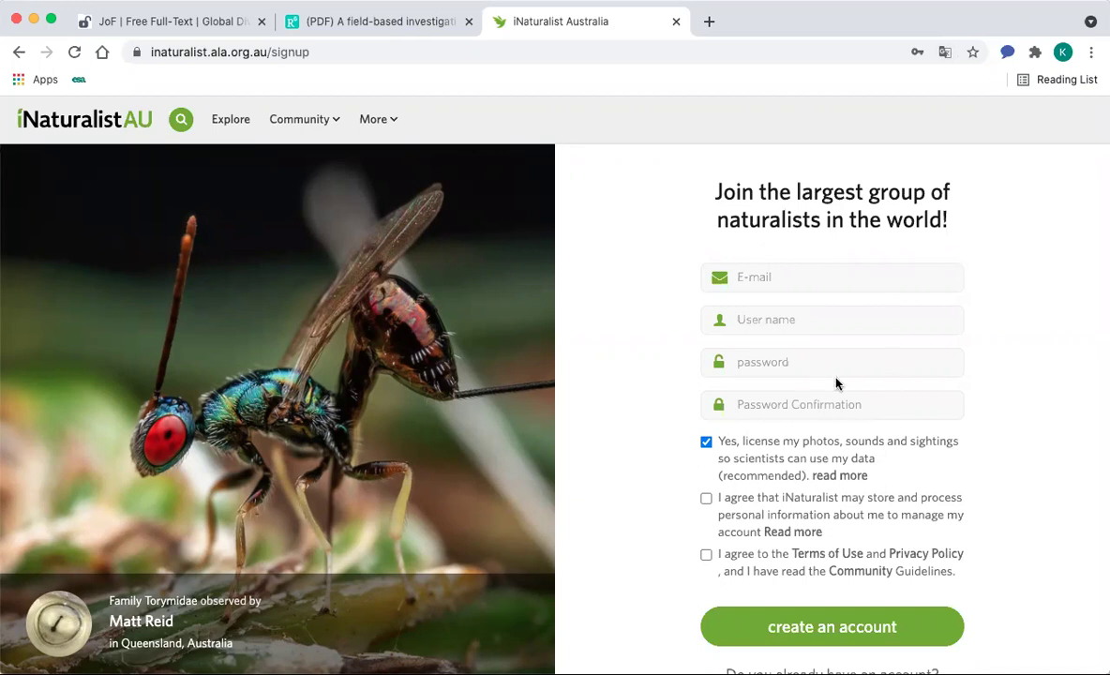
Step: Switch from the sign-up form to the login form and log in with the prefilled account credentials
scroll(952, 418, "down", 2)
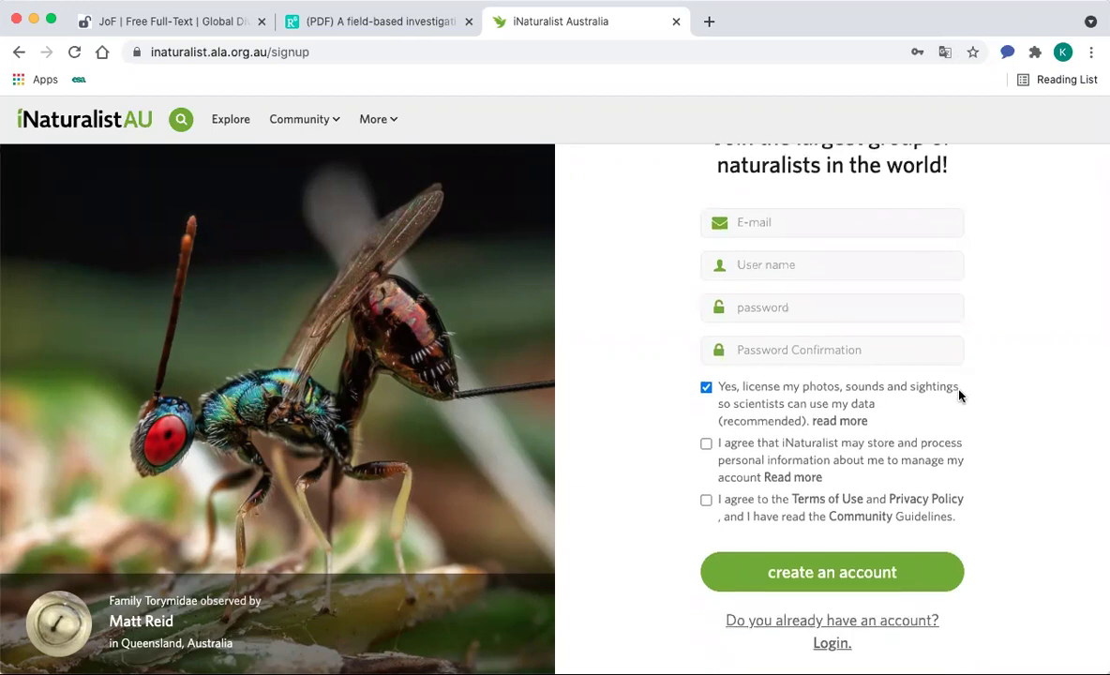
scroll(958, 395, "up", 2)
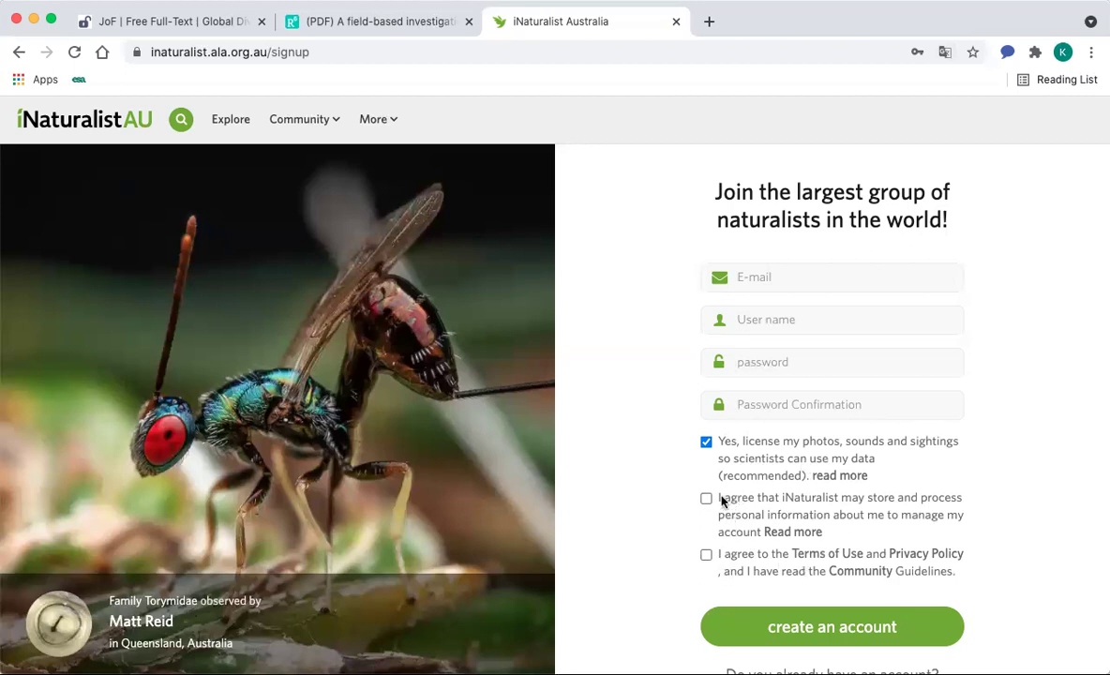
scroll(856, 551, "down", 1)
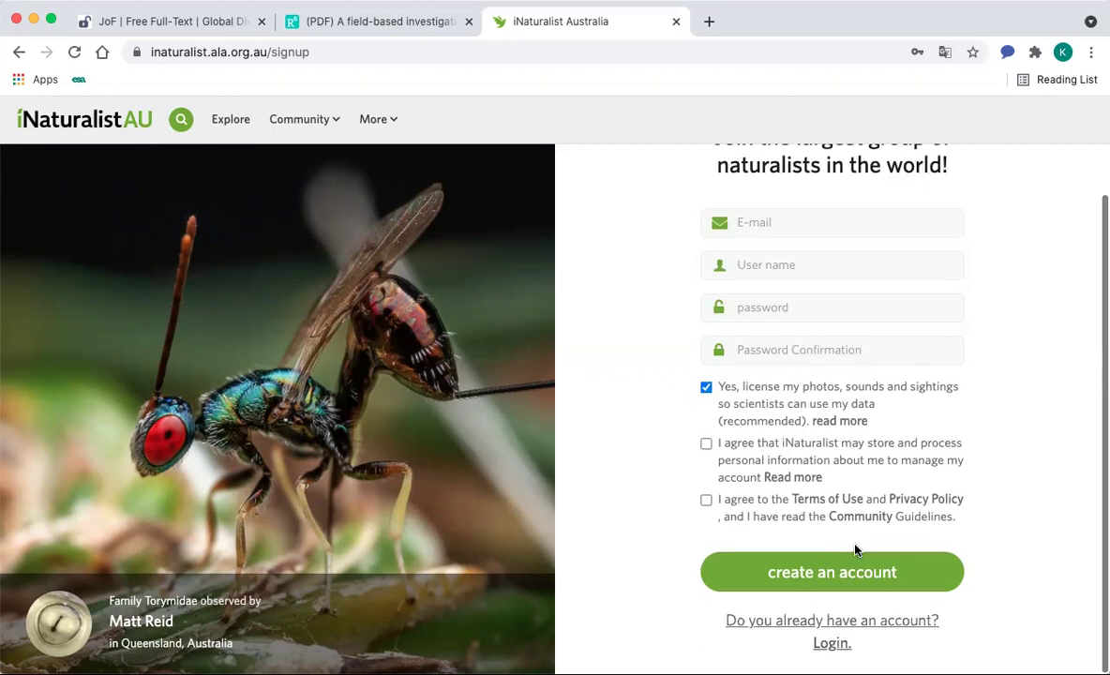
left_click(828, 645)
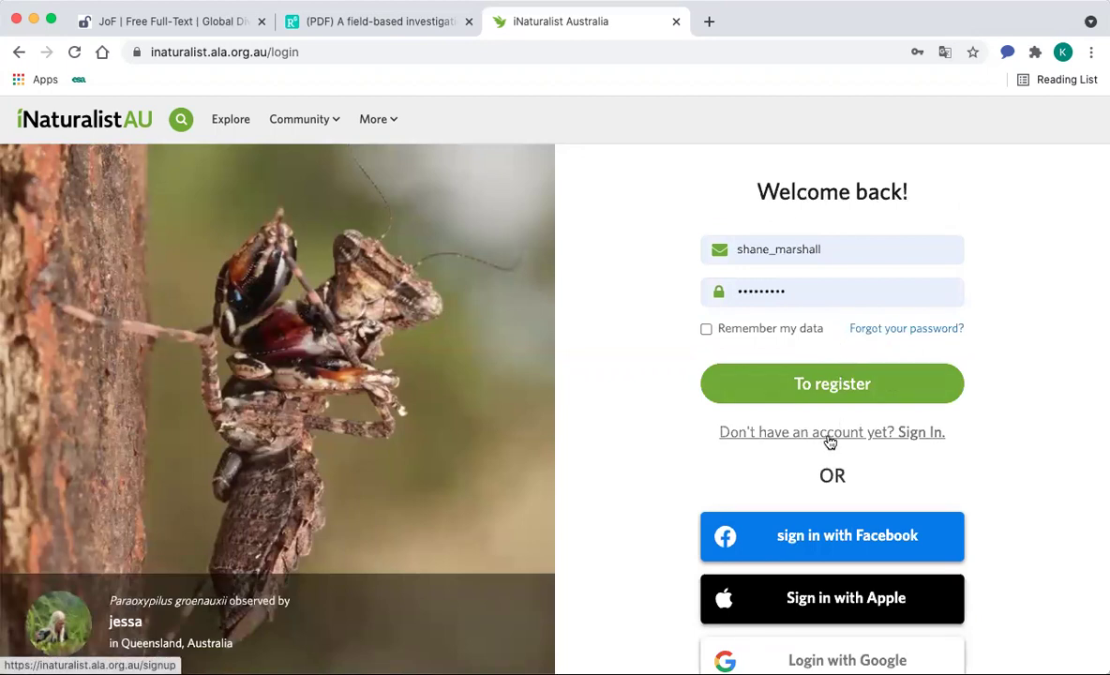
left_click(817, 381)
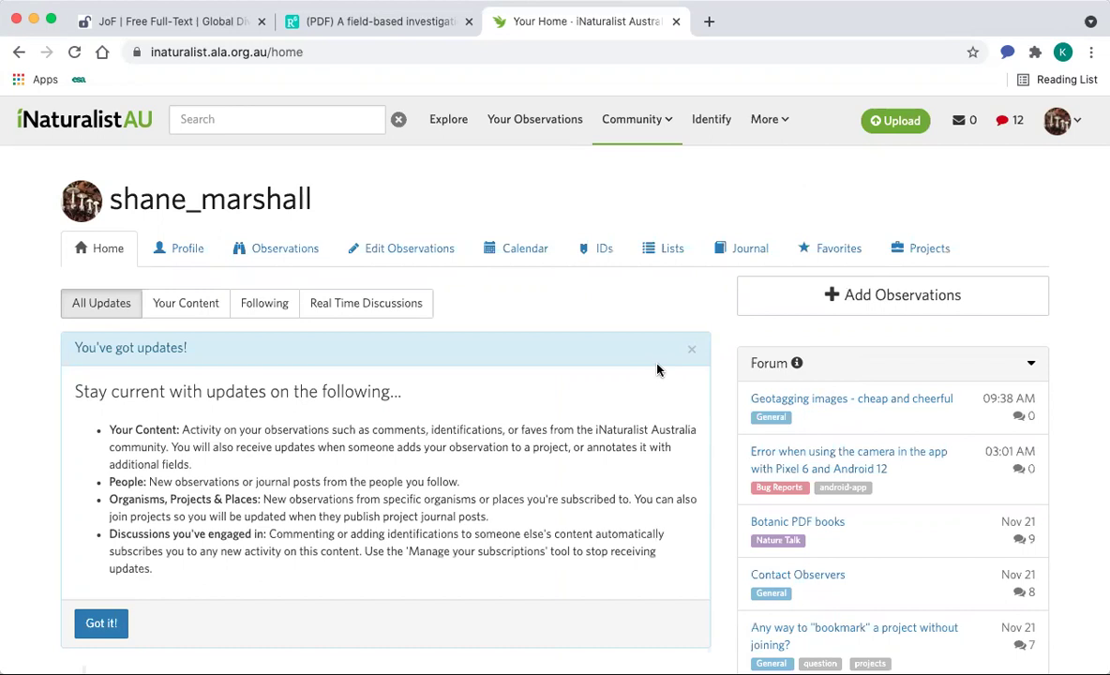
Step: Review the home page's update feed with recent identifications on observations, and return to the page's start
scroll(658, 370, "down", 3)
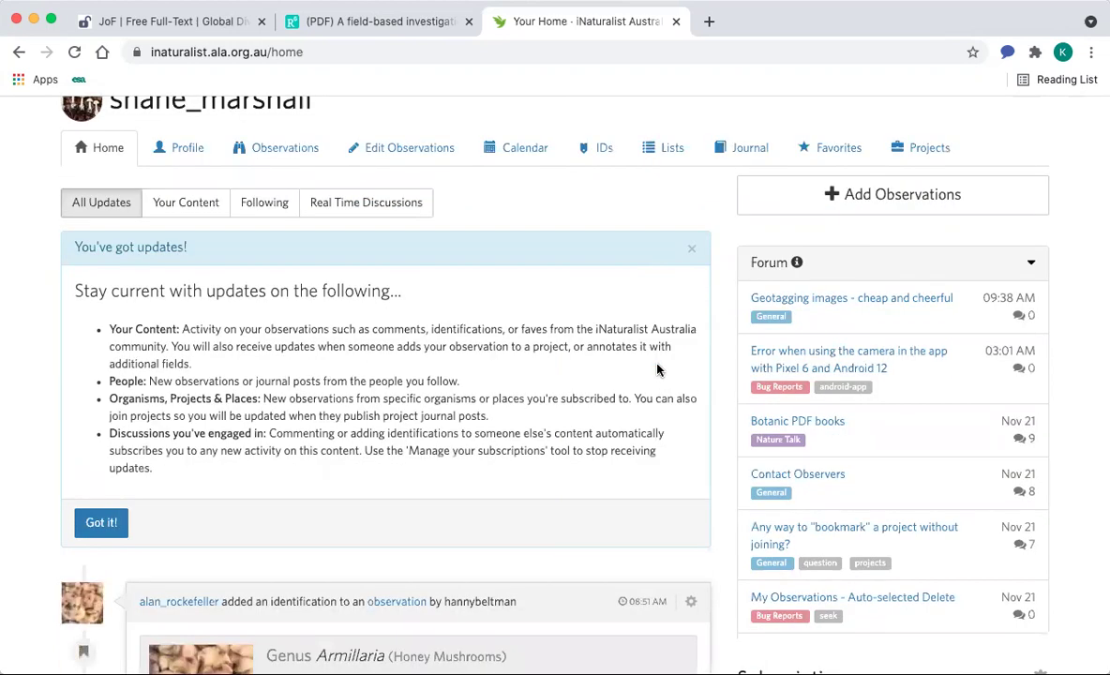
scroll(657, 369, "down", 3)
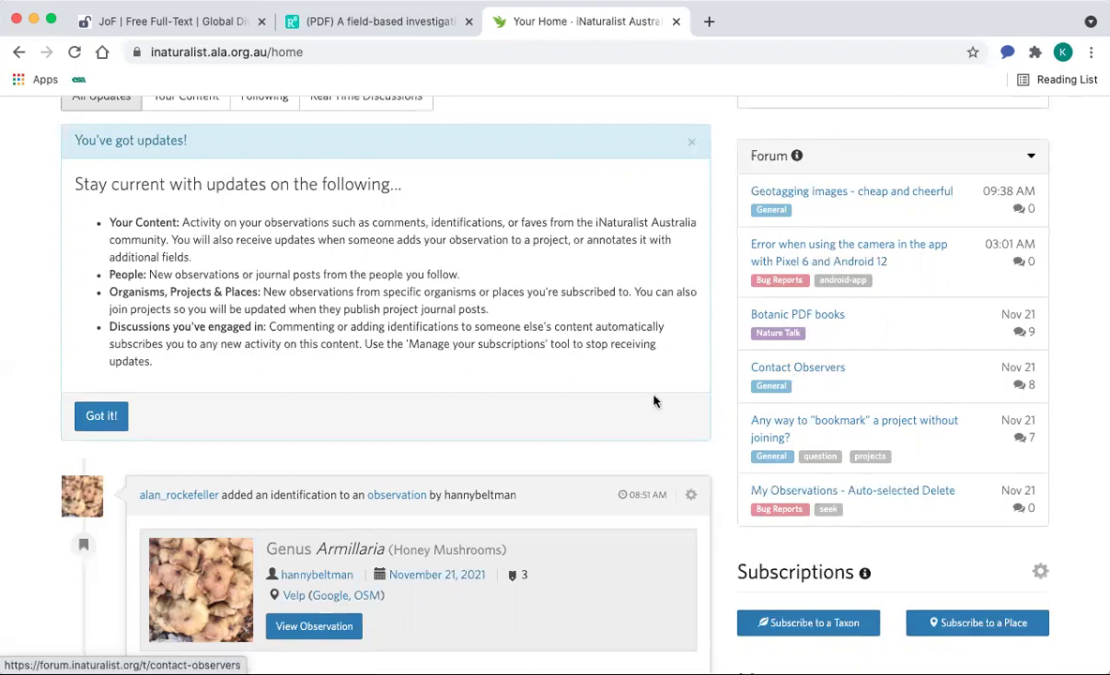
scroll(537, 408, "down", 3)
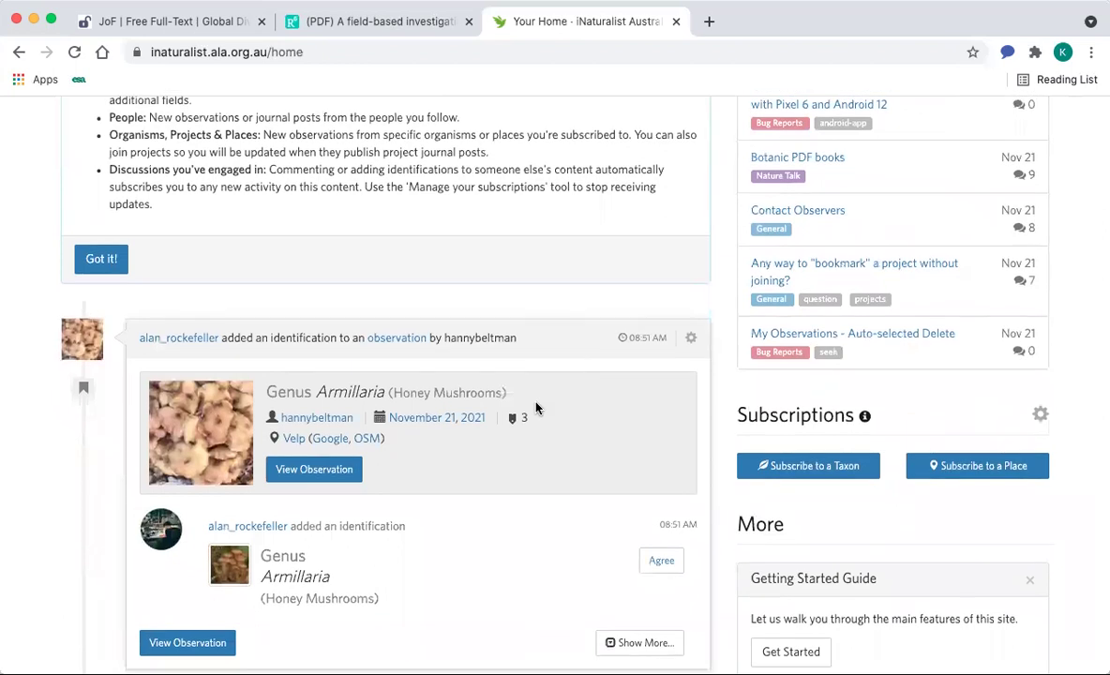
scroll(536, 408, "down", 3)
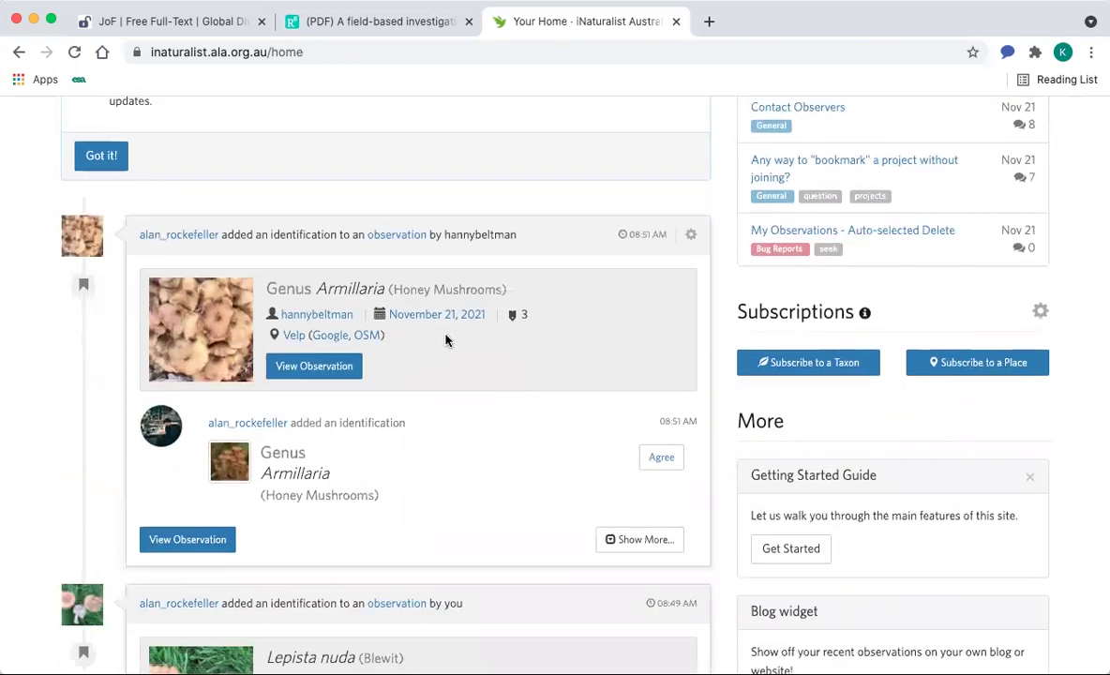
scroll(447, 340, "down", 7)
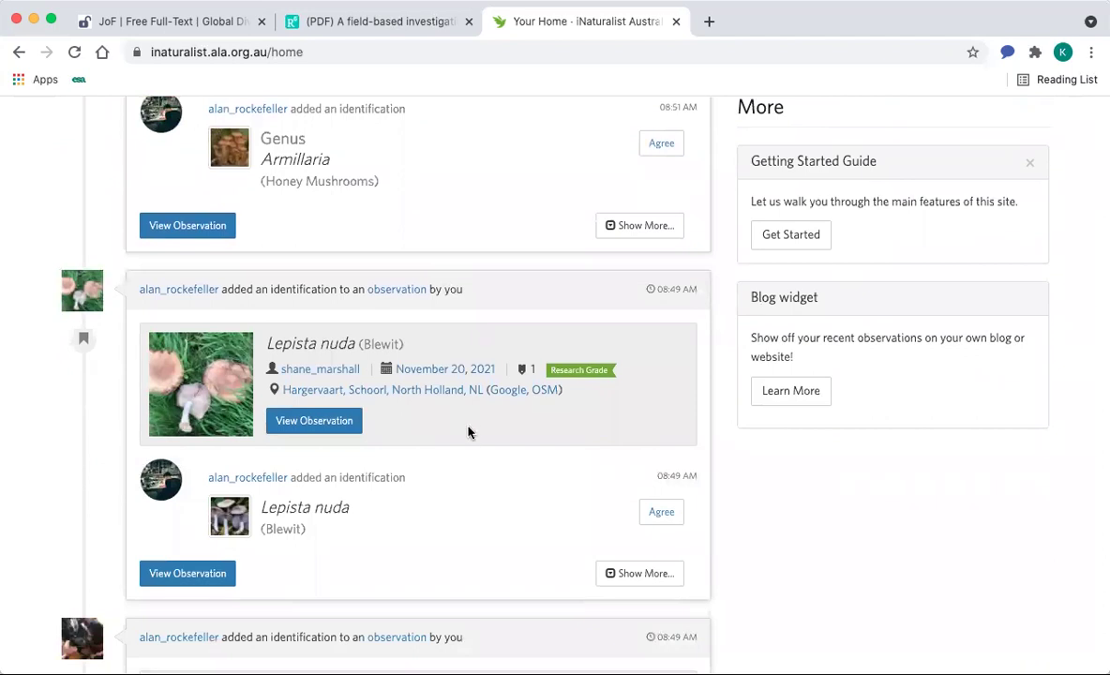
scroll(468, 432, "down", 10)
scroll(469, 433, "down", 2)
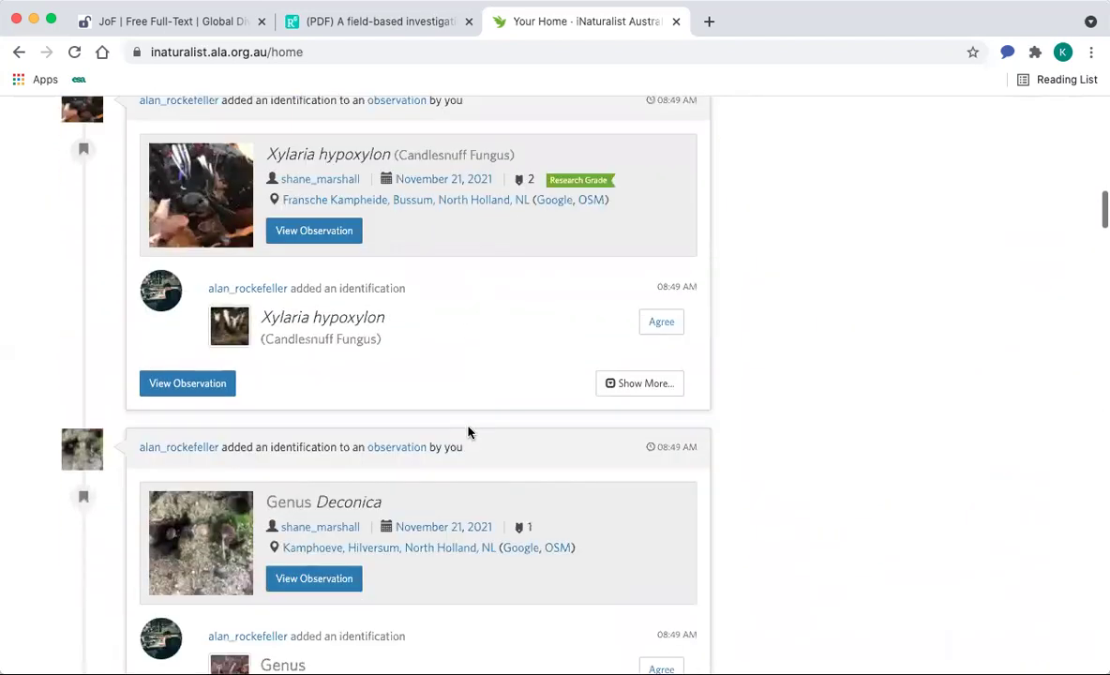
scroll(469, 431, "down", 3)
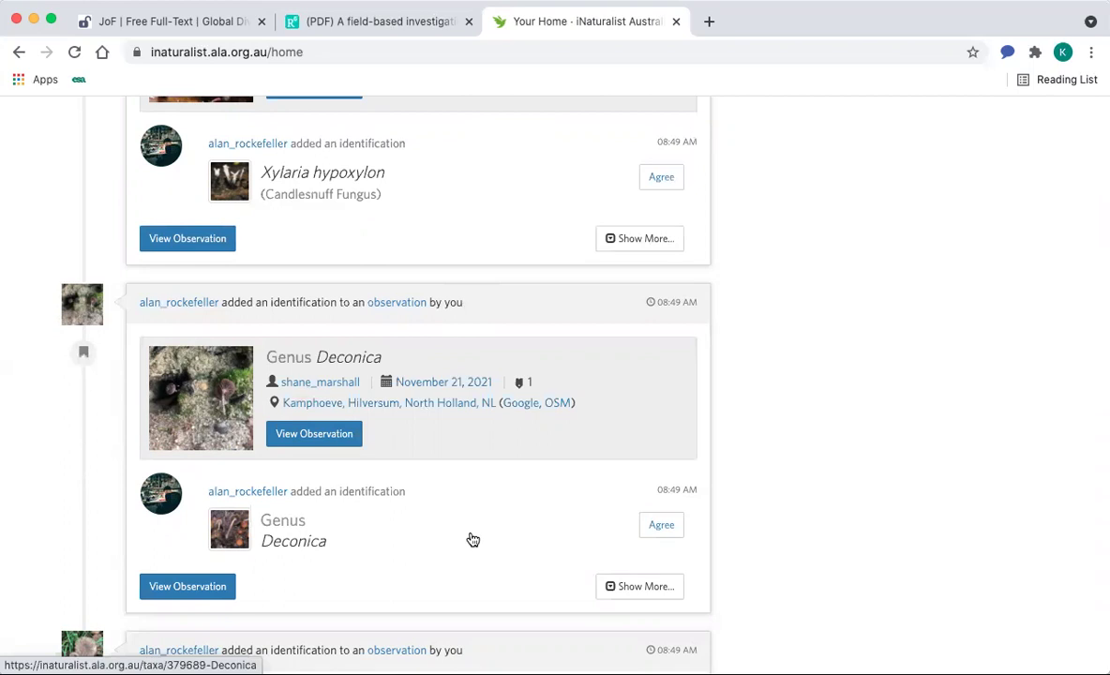
scroll(471, 533, "down", 3)
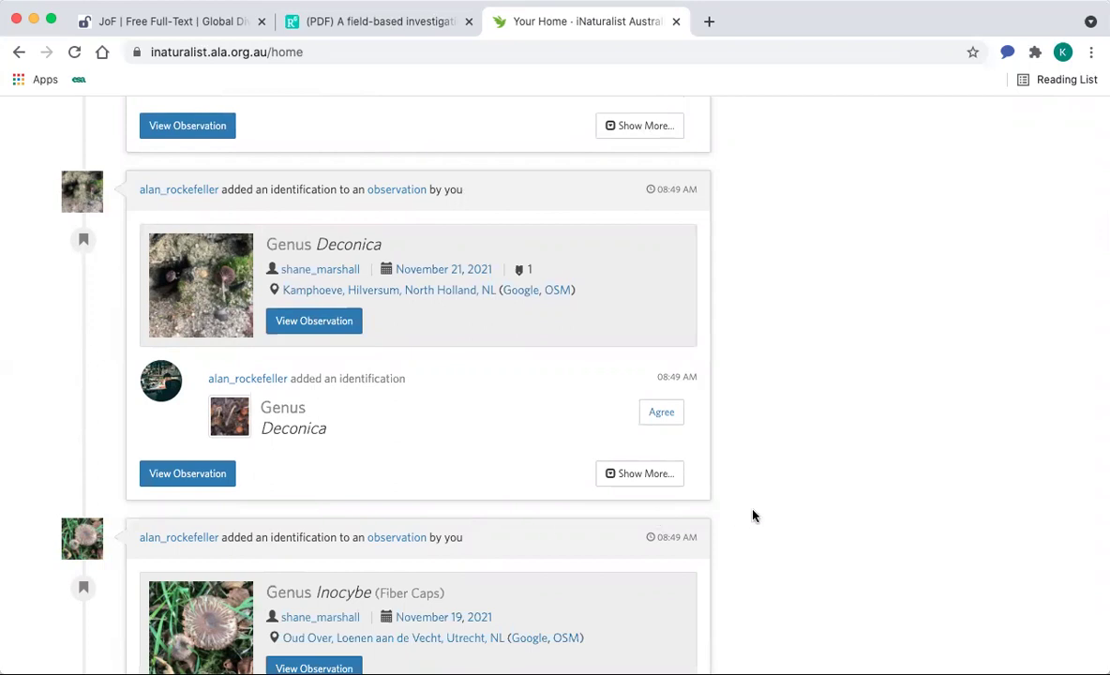
scroll(753, 516, "down", 3)
scroll(752, 515, "down", 2)
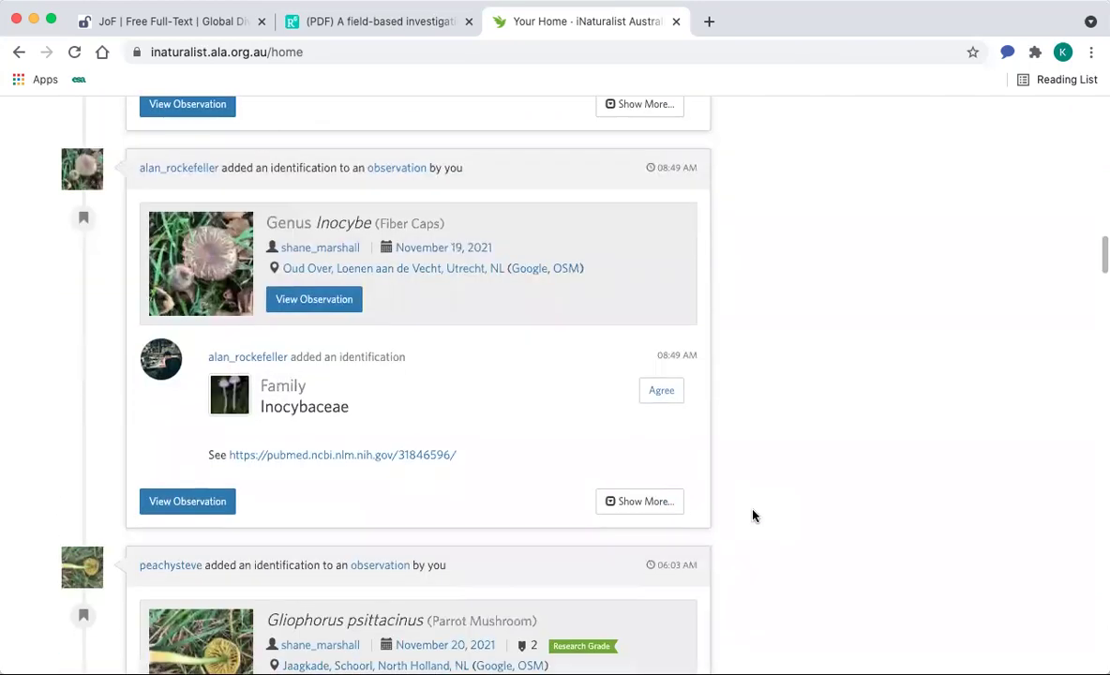
scroll(753, 516, "down", 2)
scroll(753, 516, "up", 6)
scroll(753, 515, "up", 15)
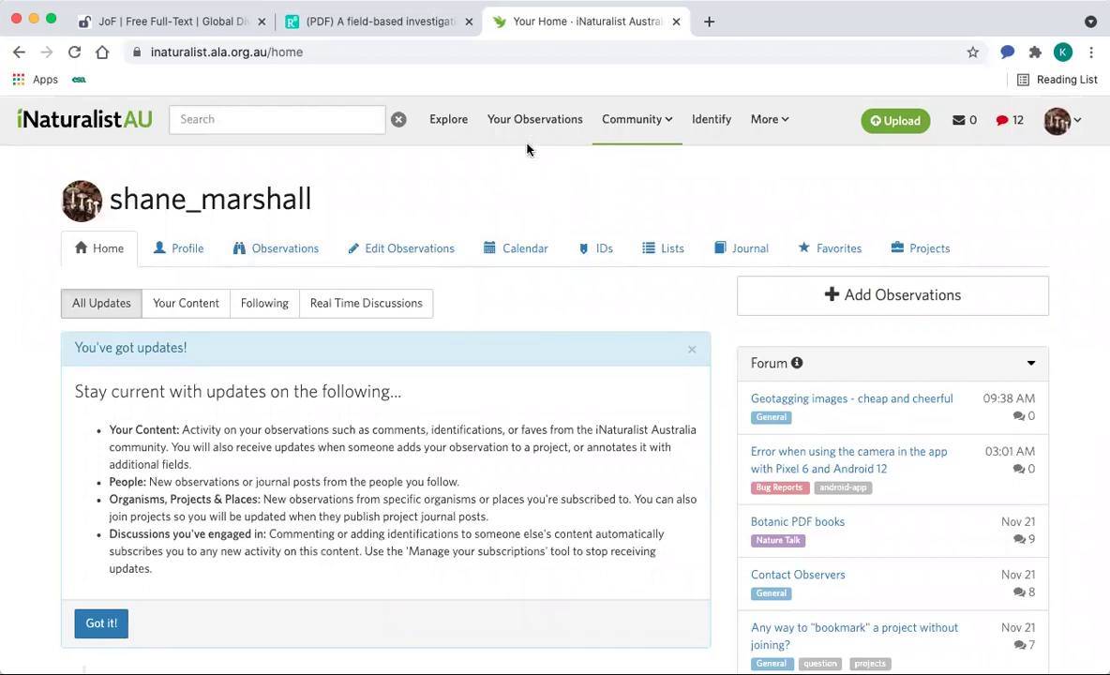
mouse_move(619, 134)
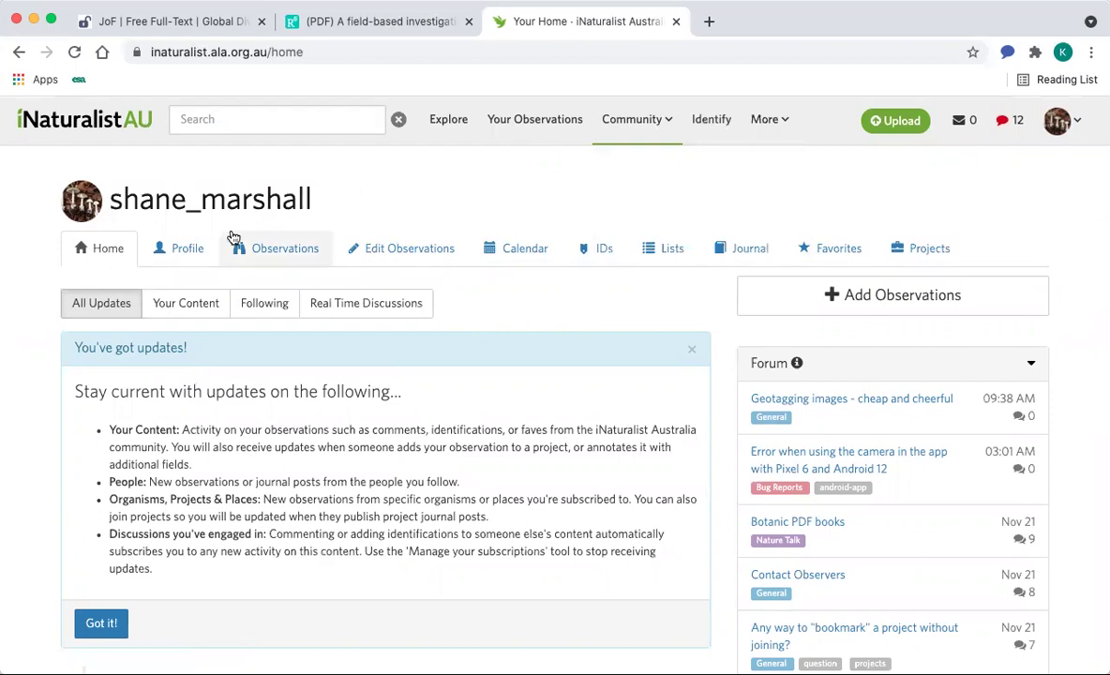
Step: Open the Explore observations page and look up "suillus" in the species search
left_click(438, 126)
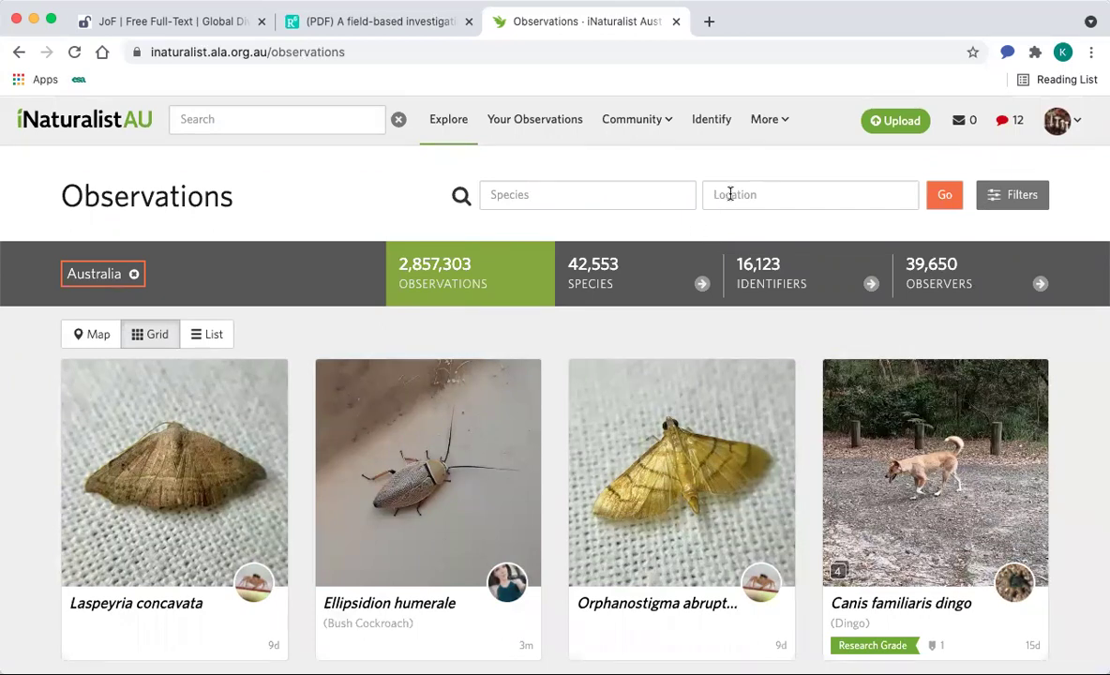
left_click(577, 184)
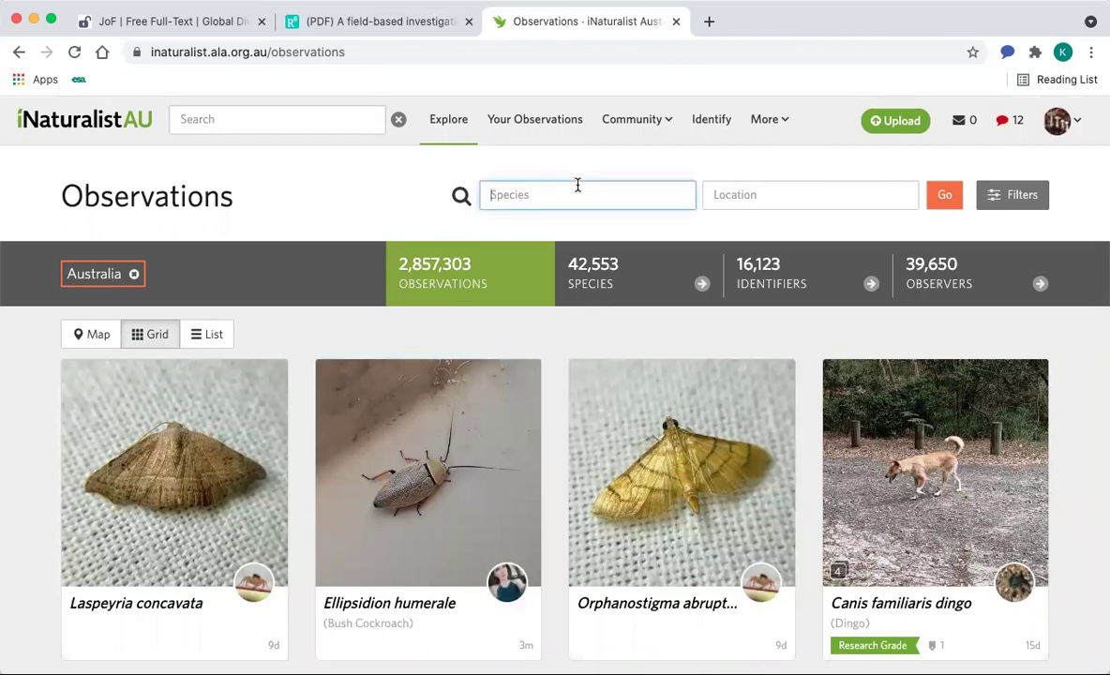
type("suillus")
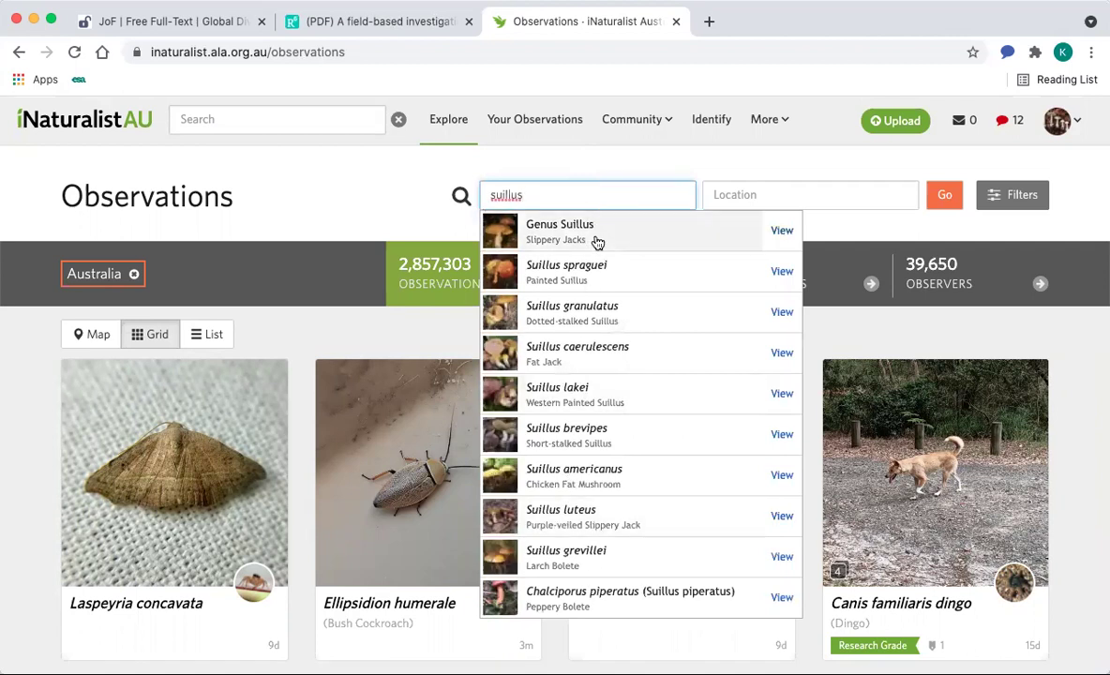
Step: Filter the observations by the location Brisbane, Queensland, using the suggestion for "brisbane"
left_click(767, 195)
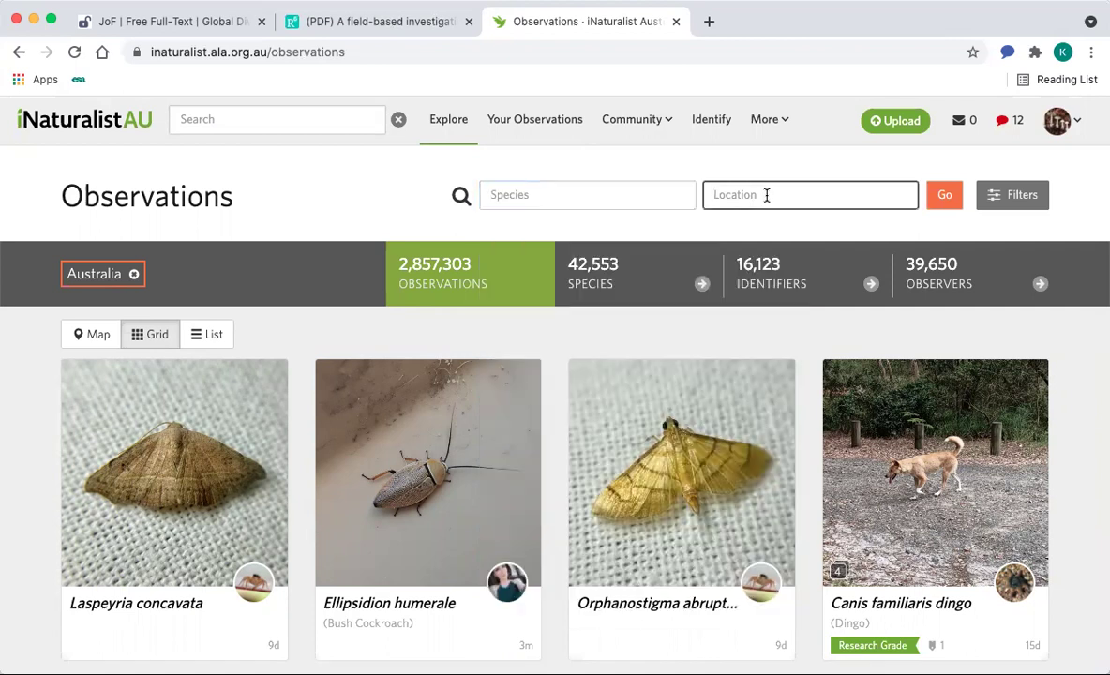
type("brisbane")
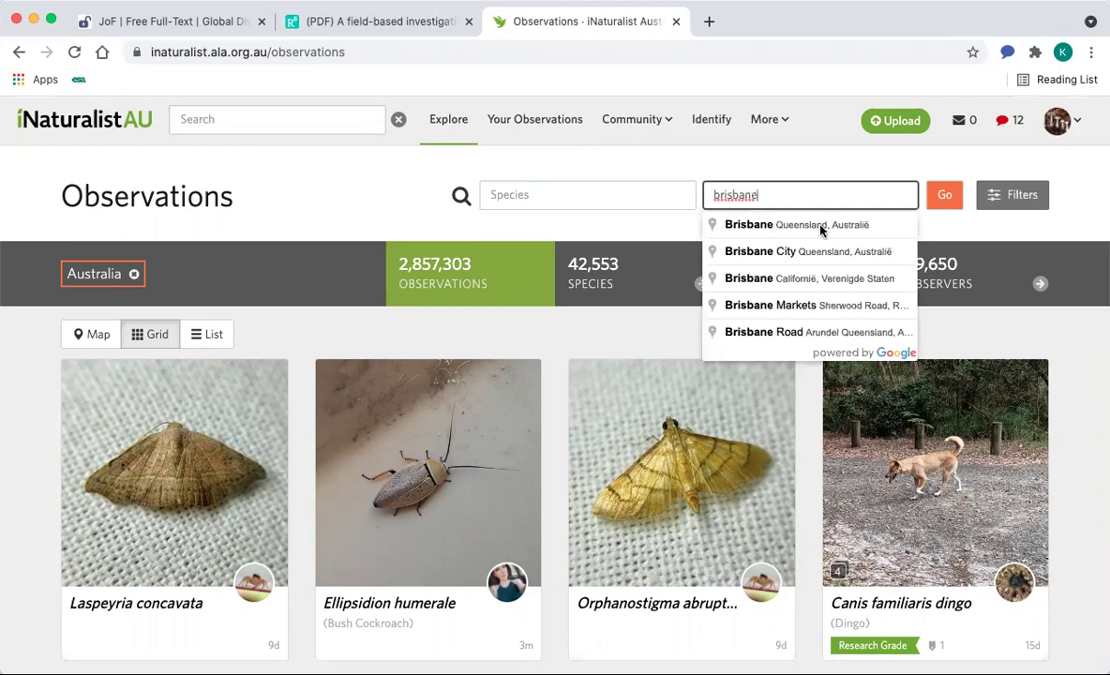
left_click(820, 227)
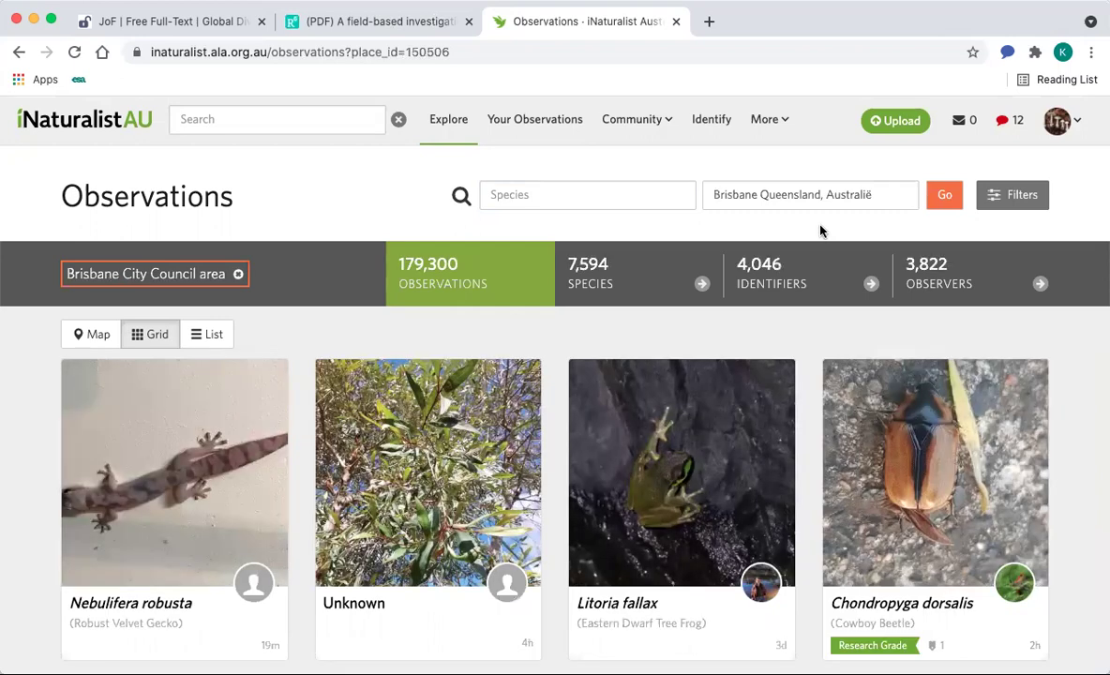
Step: Show the Brisbane observations on the map and examine how they are distributed across the area
left_click(107, 342)
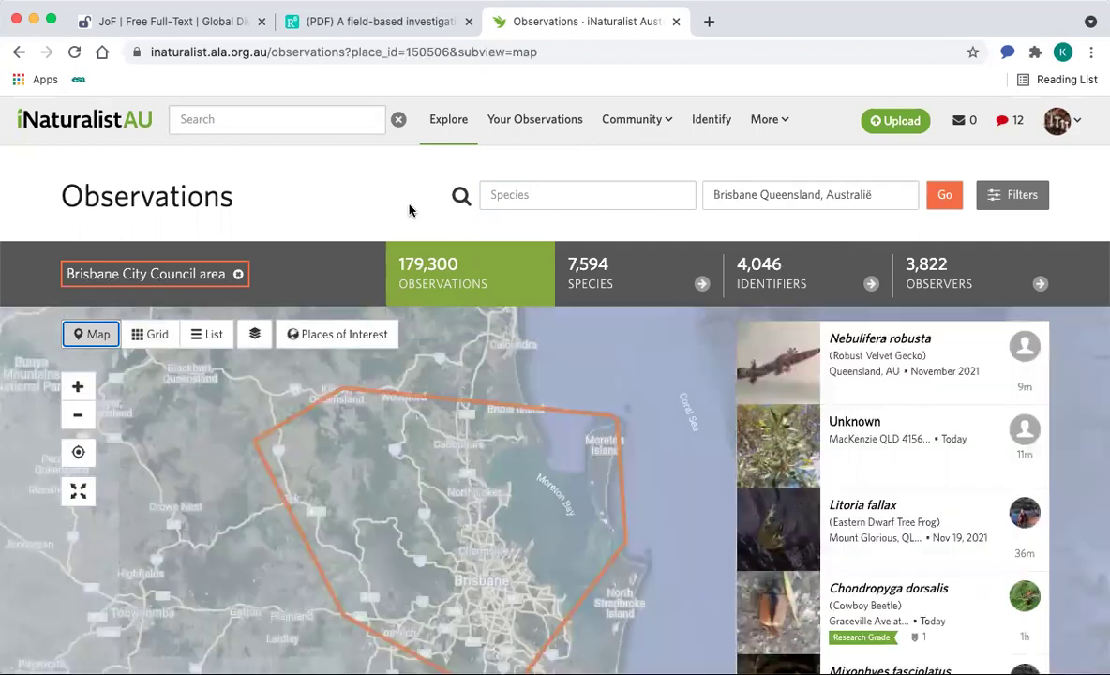
scroll(410, 210, "down", 2)
scroll(410, 210, "down", 2)
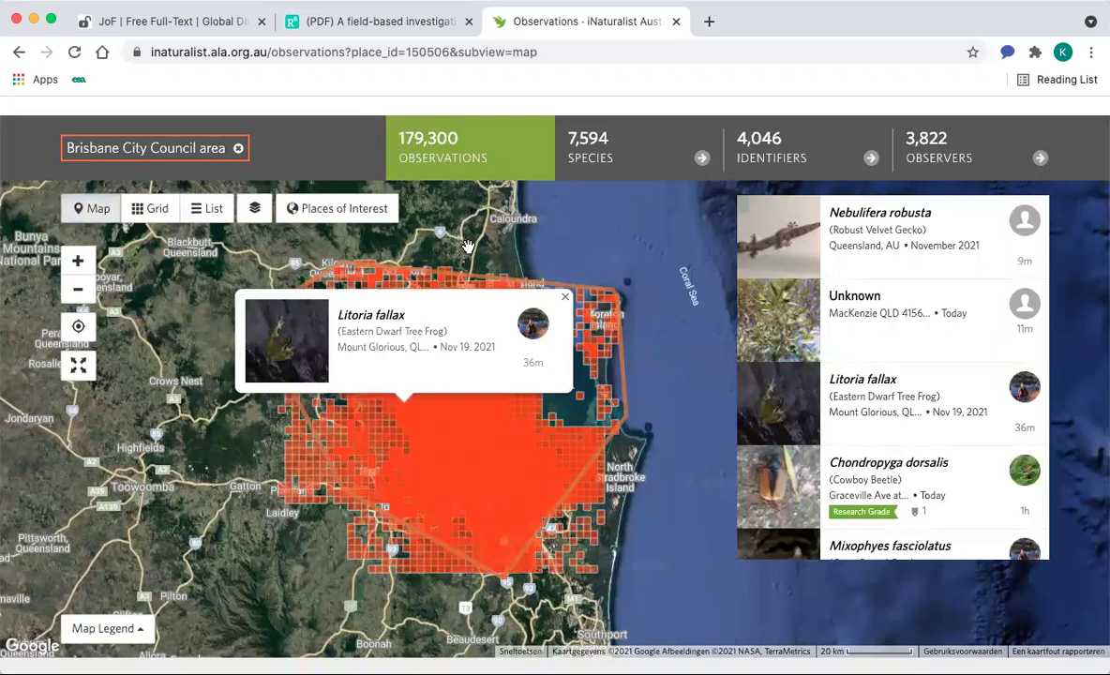
scroll(469, 247, "up", 1)
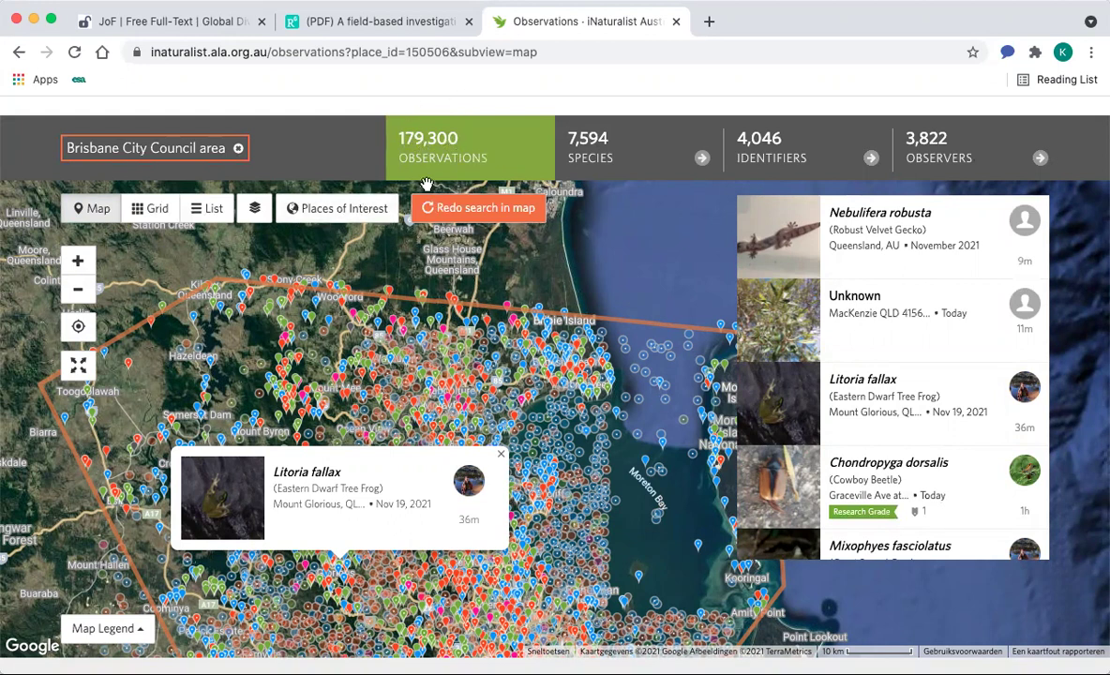
scroll(359, 166, "down", 2)
scroll(359, 166, "up", 5)
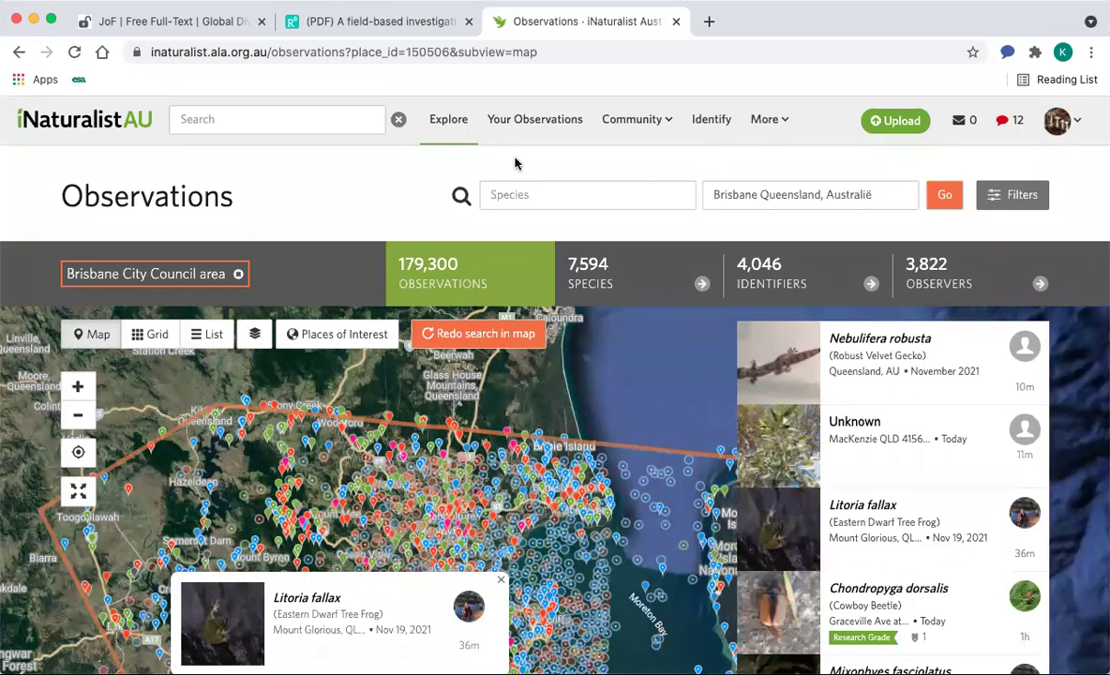
Step: Browse the Brisbane observations in grid view and in list view
left_click(161, 338)
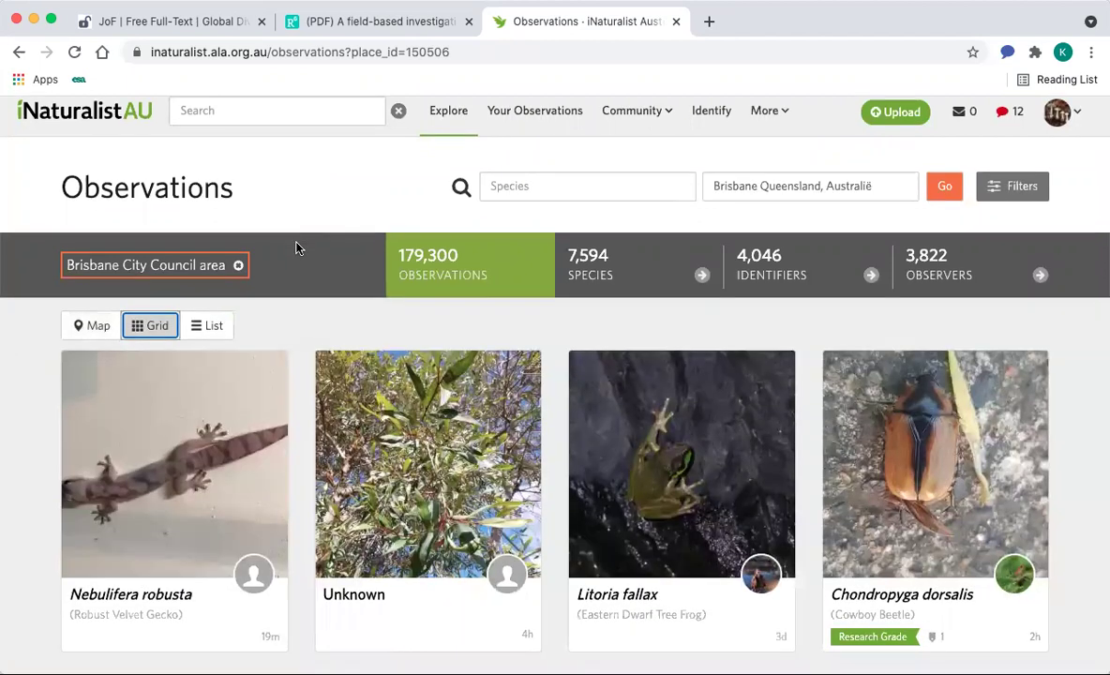
scroll(298, 246, "down", 3)
scroll(297, 248, "up", 1)
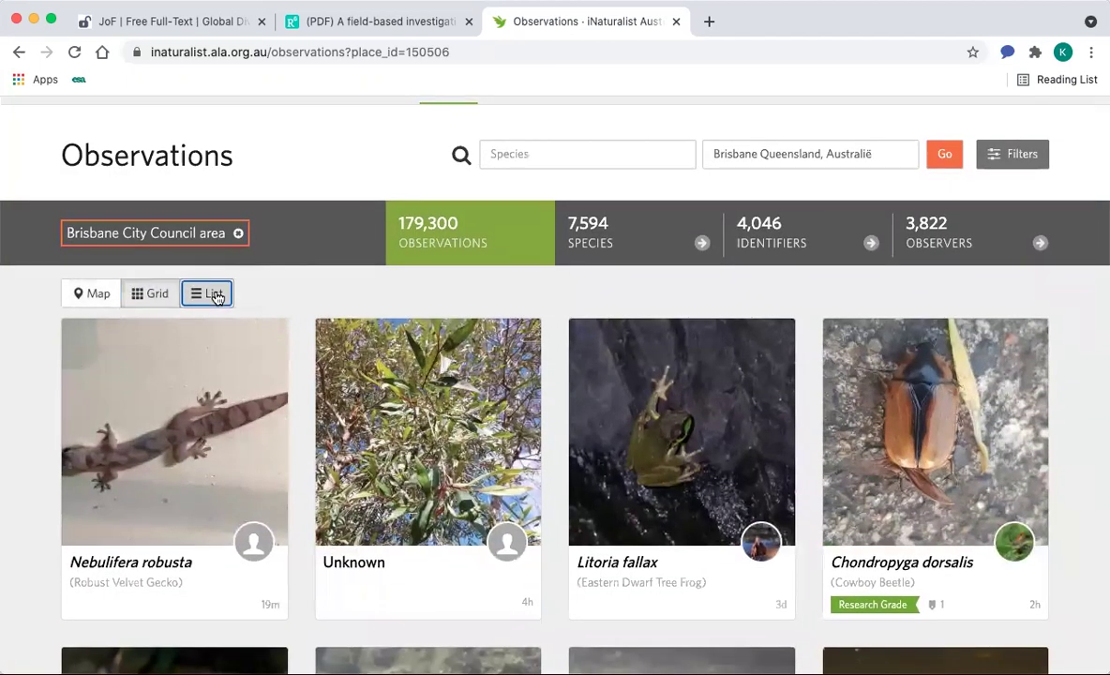
left_click(215, 295)
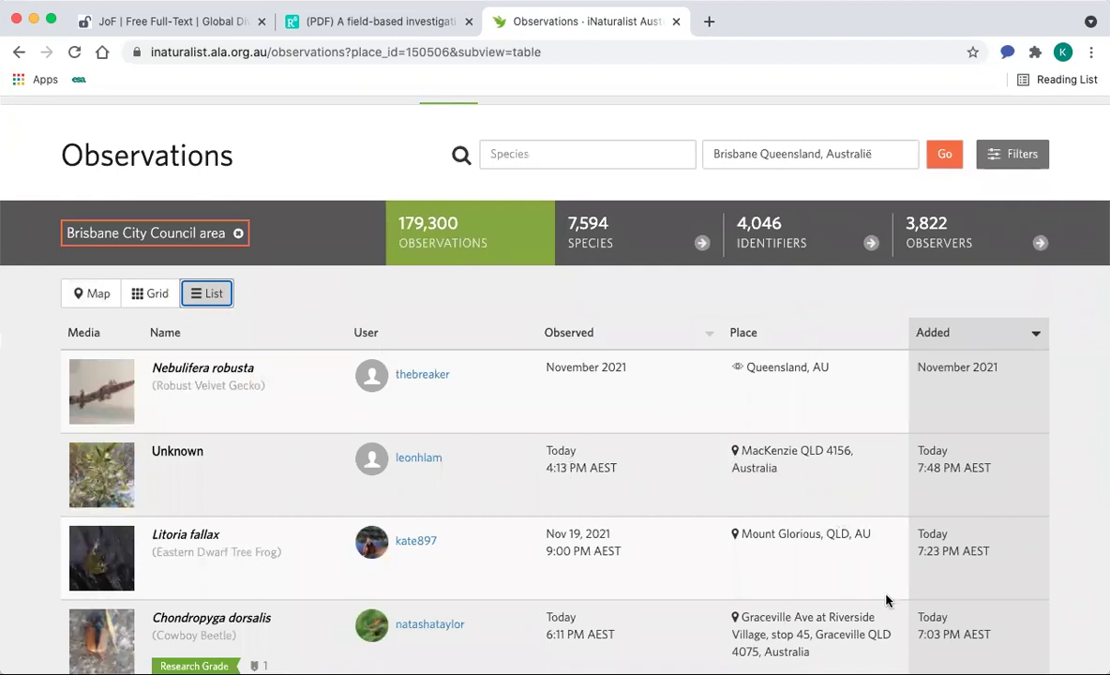
scroll(886, 601, "down", 3)
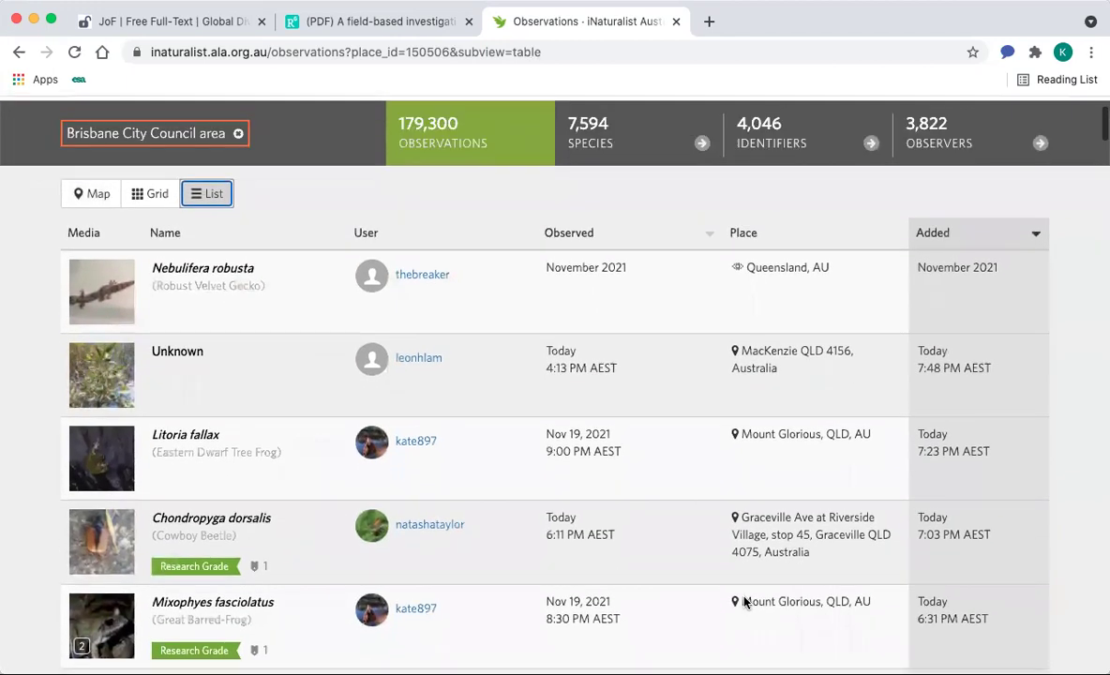
scroll(745, 601, "up", 3)
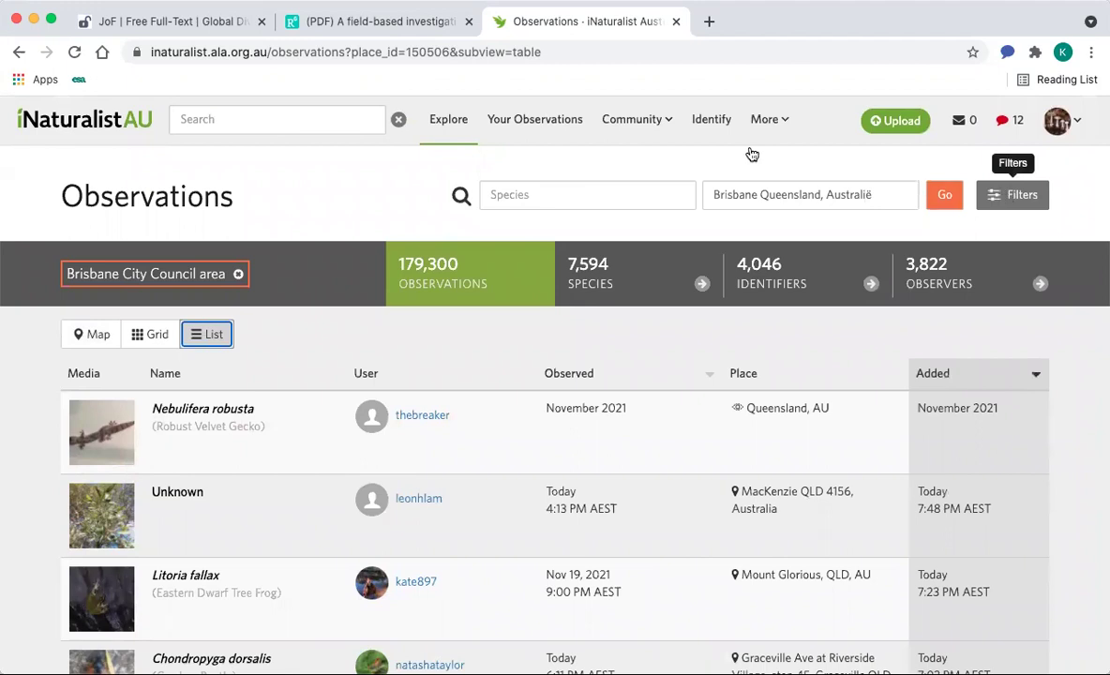
Step: Remove the Brisbane City Council area filter and set the observation location to Australia
left_click(239, 276)
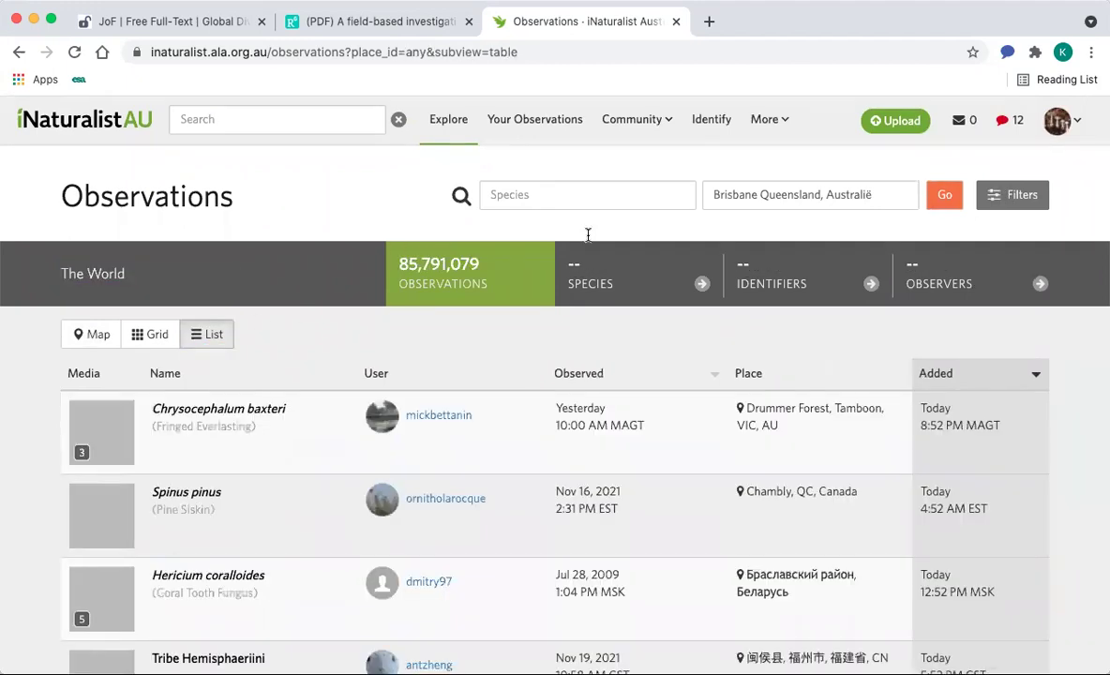
left_click(831, 180)
key("BackSpace")
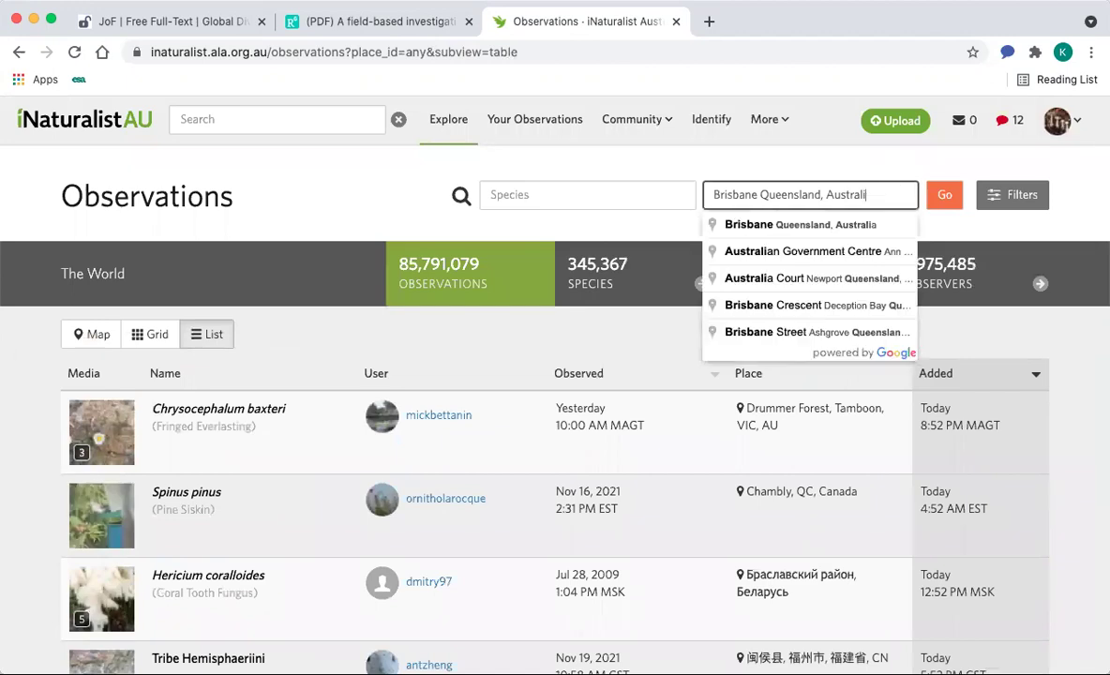
key("BackSpace")
key("BackSpace")
key("BackSpace")
key("BackSpace")
key("BackSpace")
key("BackSpace")
key("BackSpace")
key("BackSpace")
key("BackSpace")
key("BackSpace")
key("BackSpace")
key("BackSpace")
key("BackSpace")
key("BackSpace")
type("austral")
left_click(797, 224)
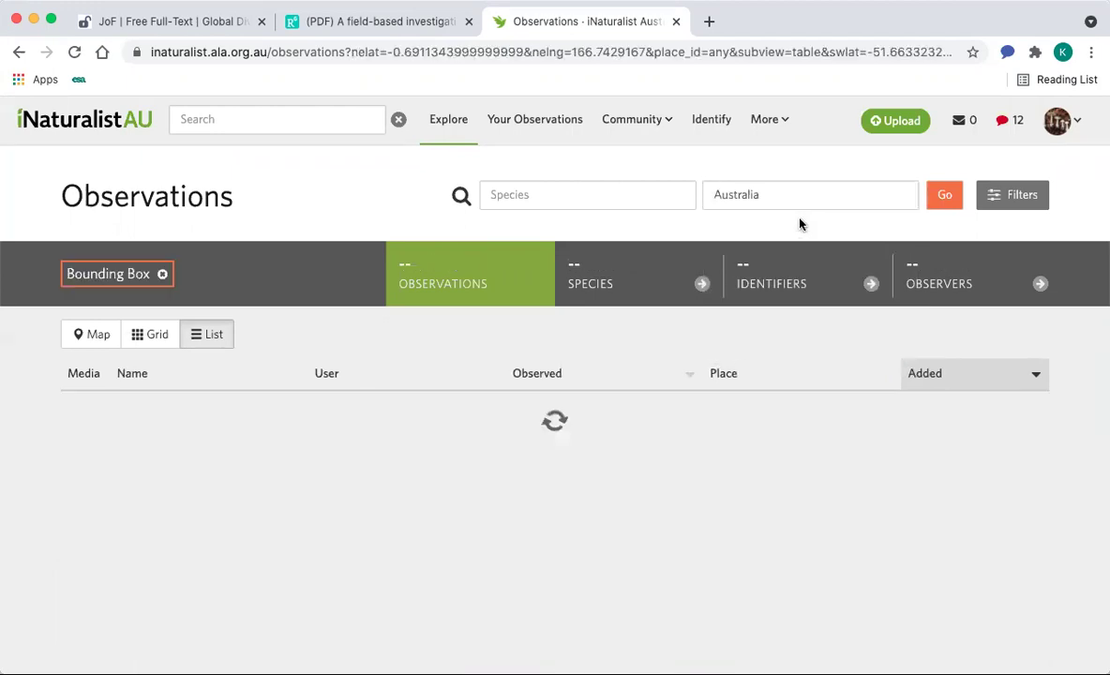
Step: Filter the Australian observations to the Fungi category and display the results in grid view
left_click(1027, 201)
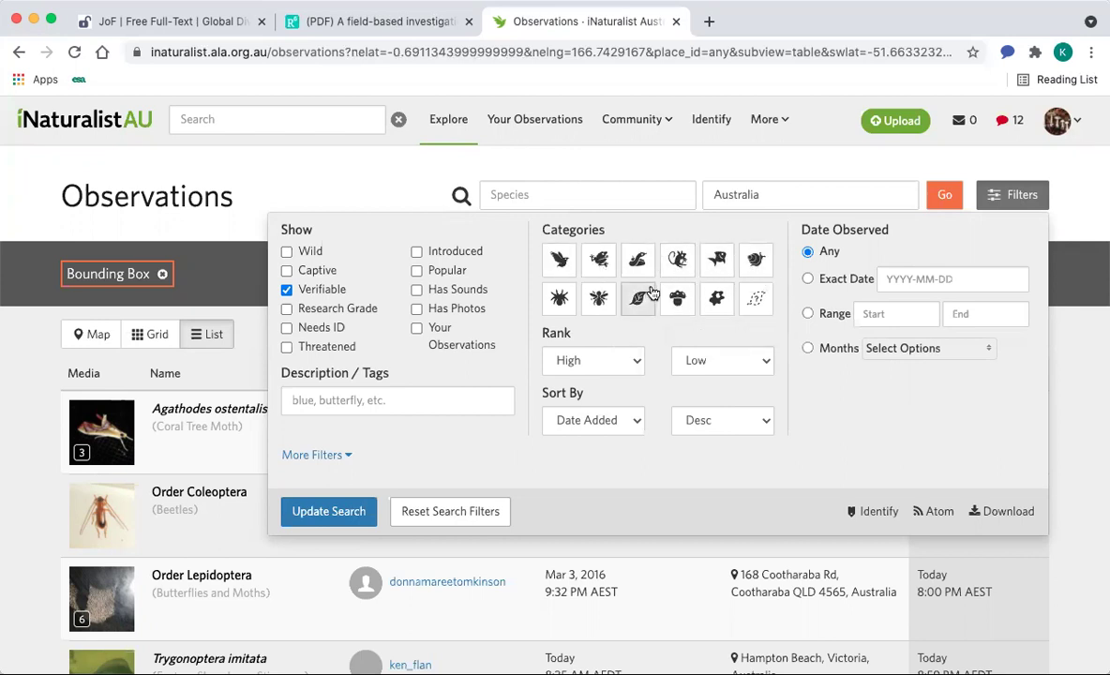
left_click(676, 300)
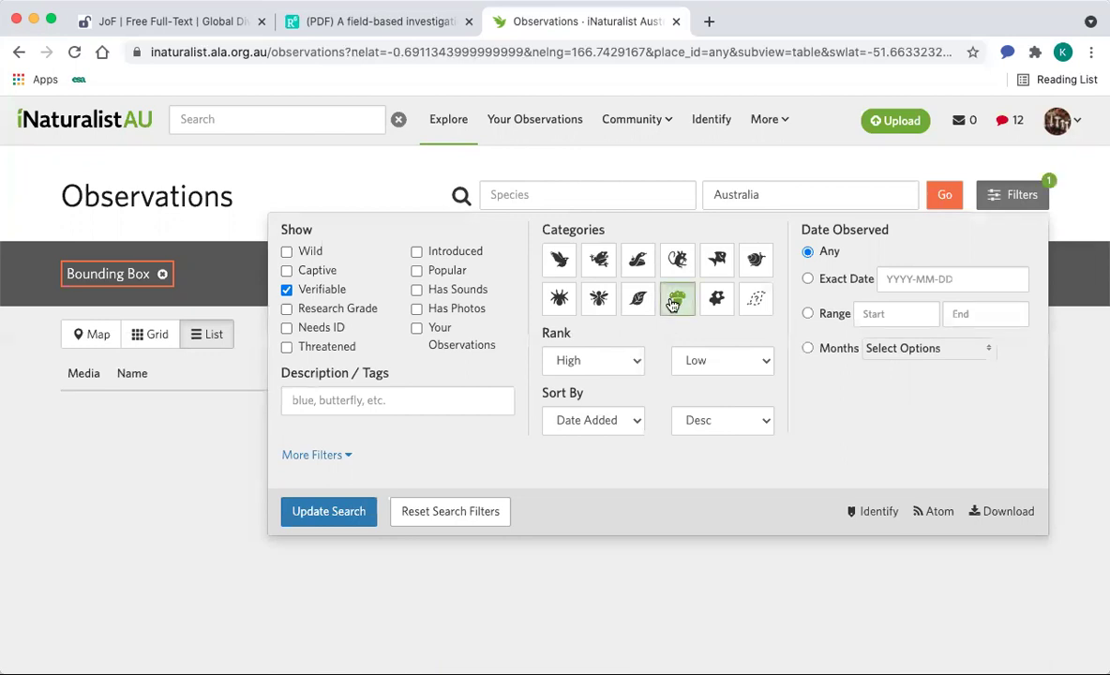
left_click(316, 512)
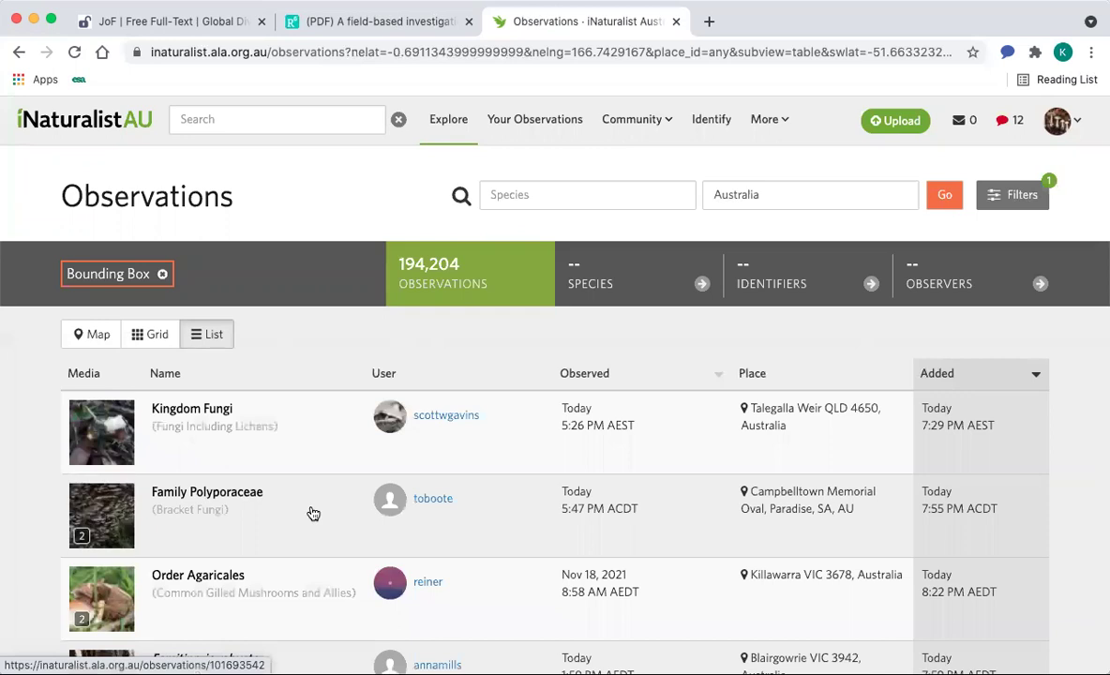
left_click(158, 335)
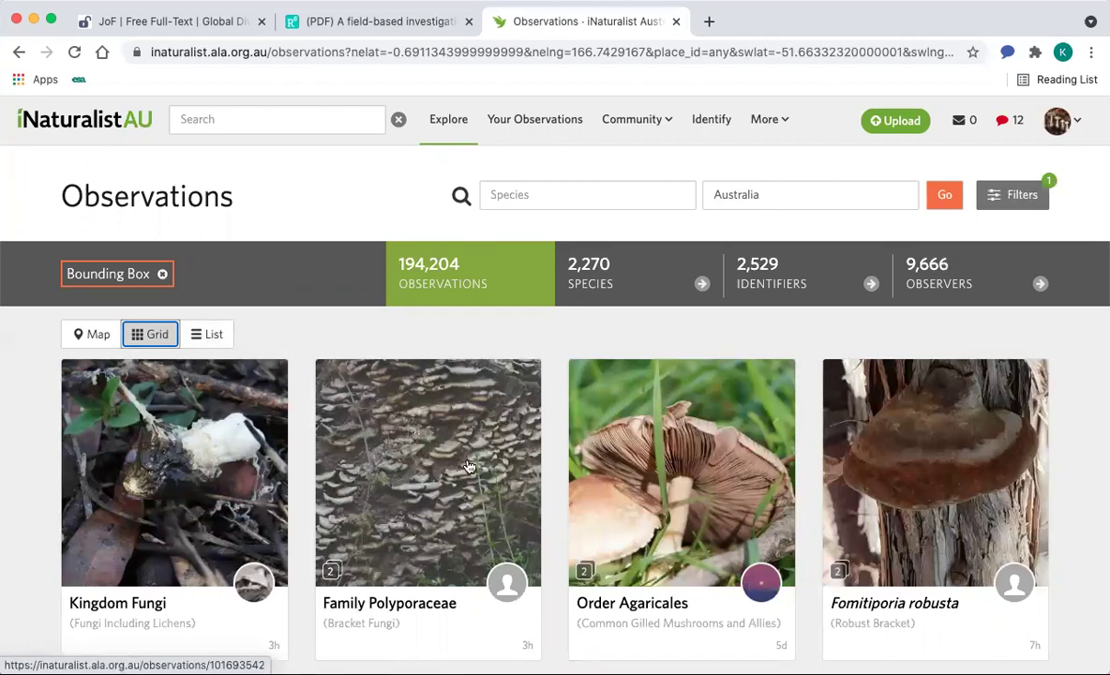
scroll(469, 466, "down", 3)
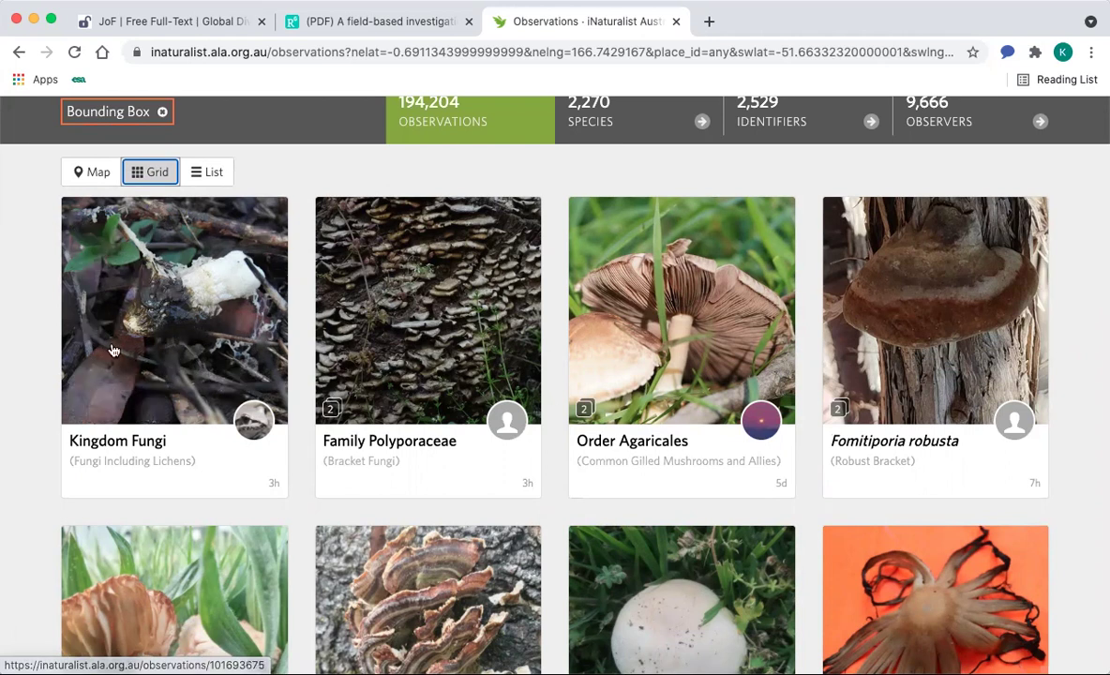
Step: Open the Order Agaricales observation, look at both of its photos and view the first one enlarged
left_click(700, 357)
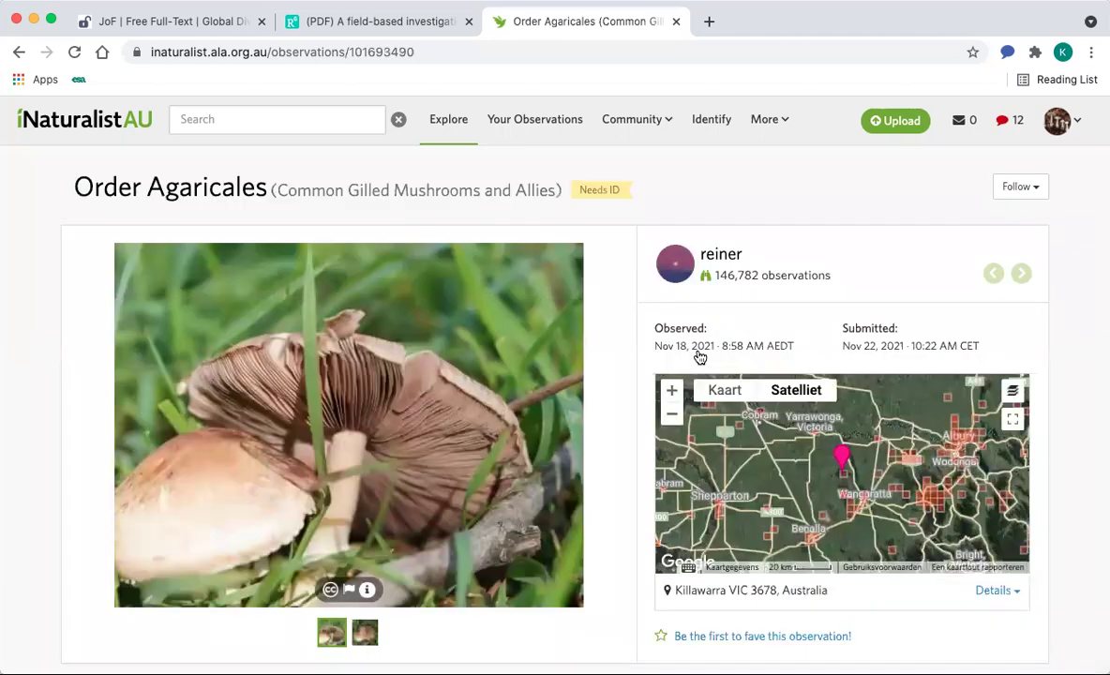
scroll(339, 405, "down", 1)
scroll(339, 413, "down", 2)
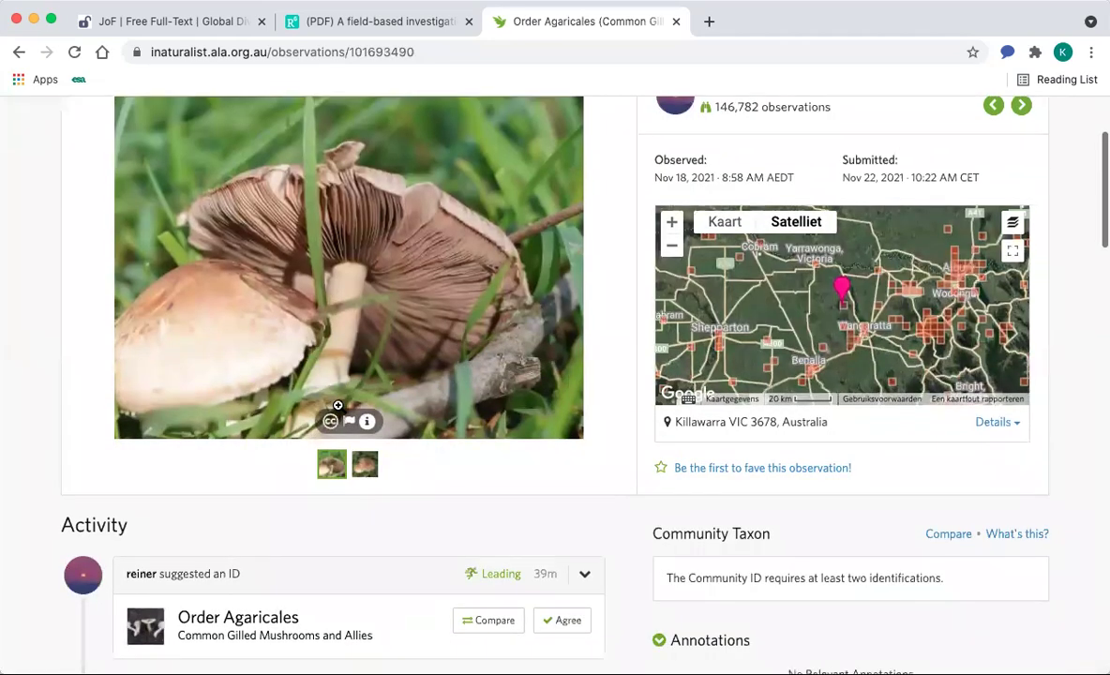
left_click(360, 466)
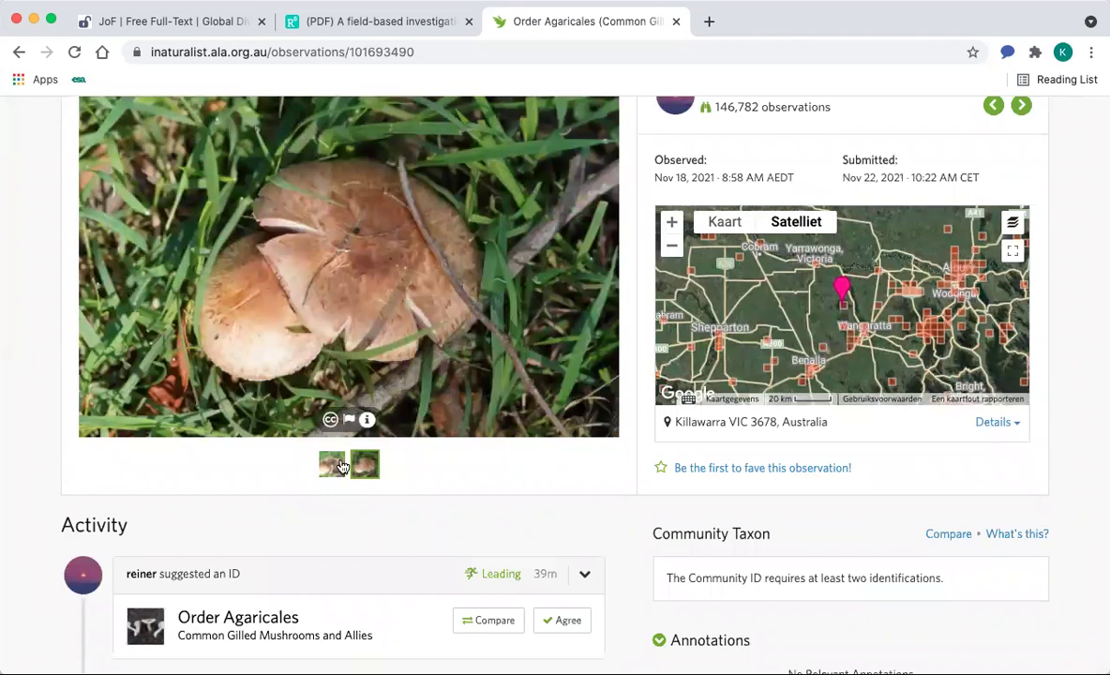
left_click(332, 464)
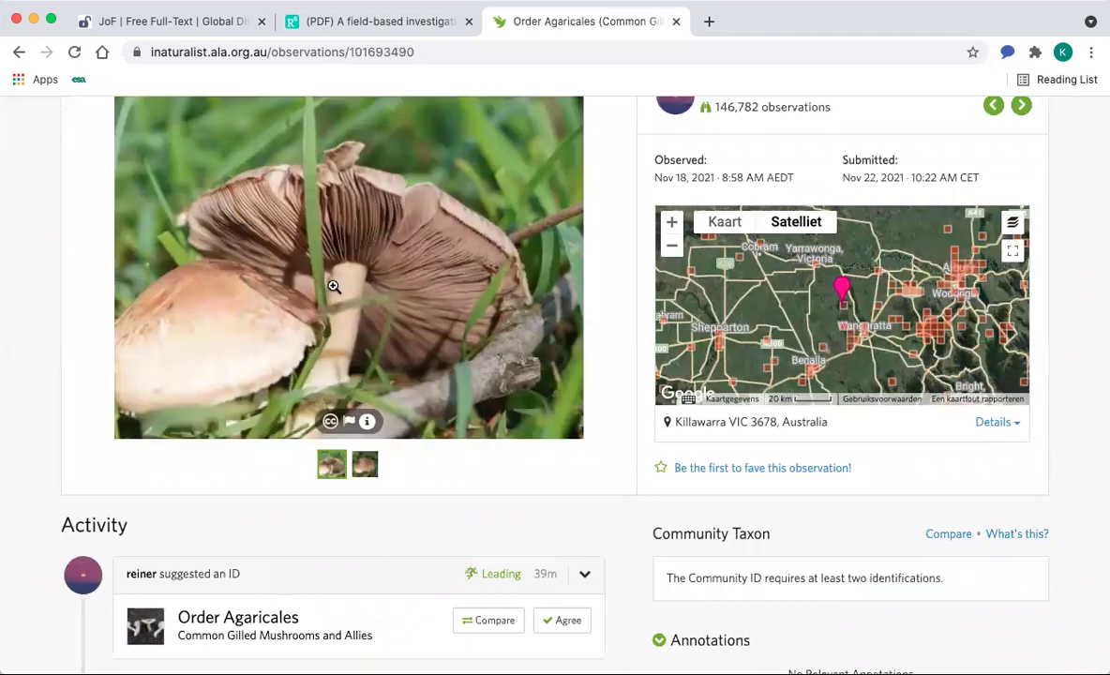
left_click(333, 286)
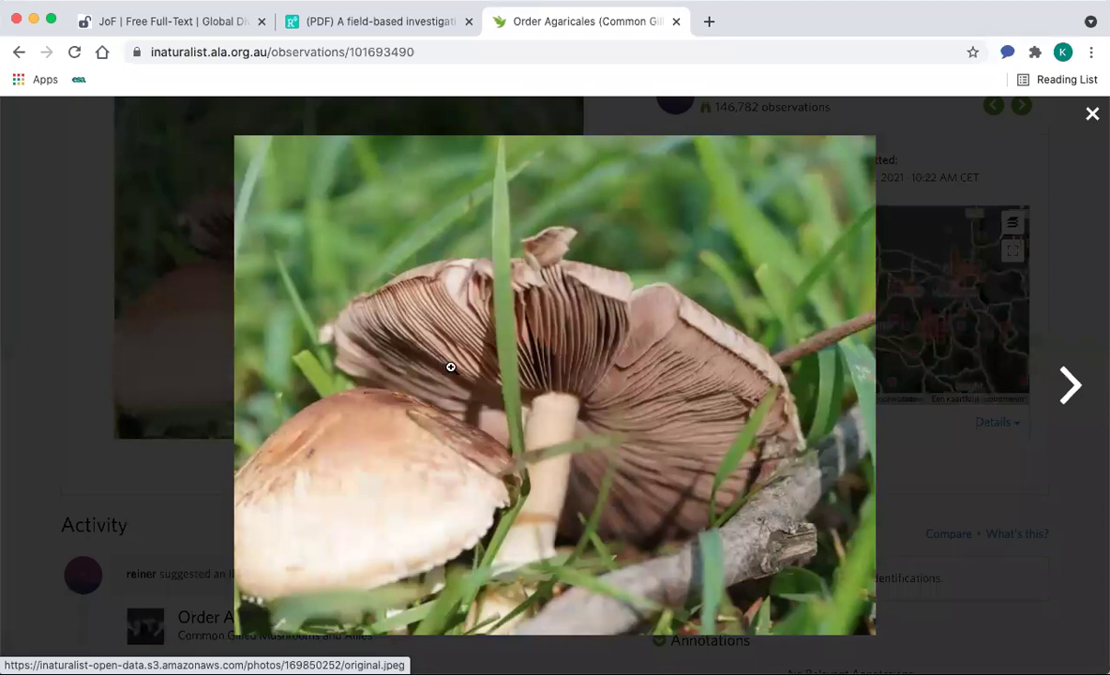
left_click(145, 277)
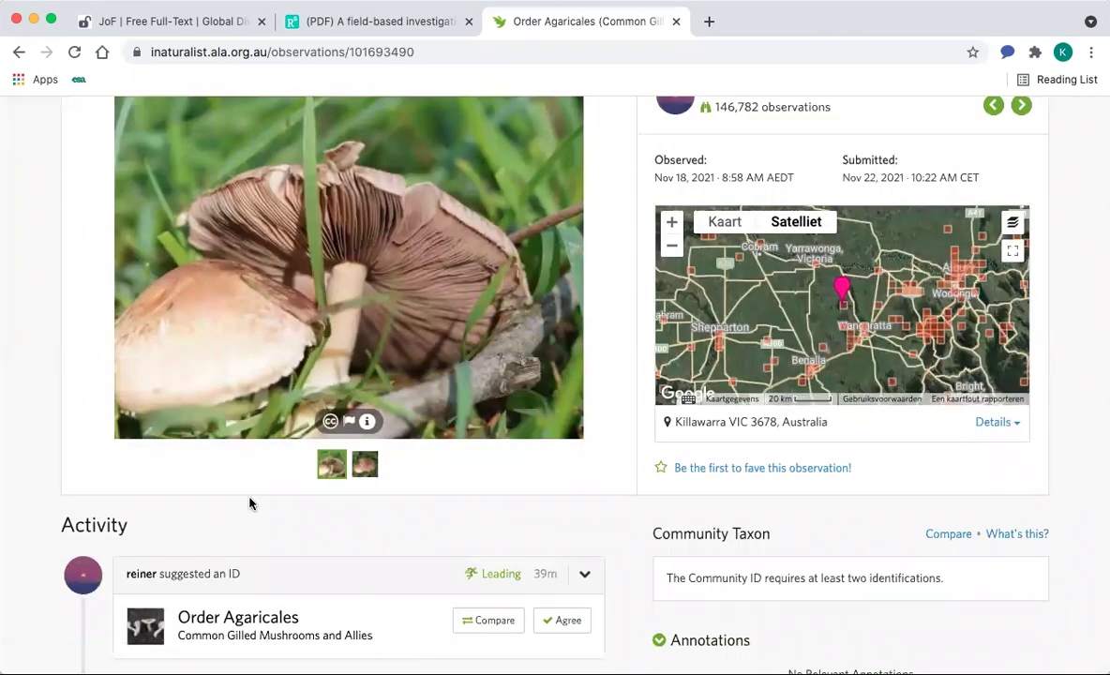
Step: Show the species suggestions for proposing an identification of the Order Agaricales observation, and close them without choosing one
scroll(253, 492, "down", 3)
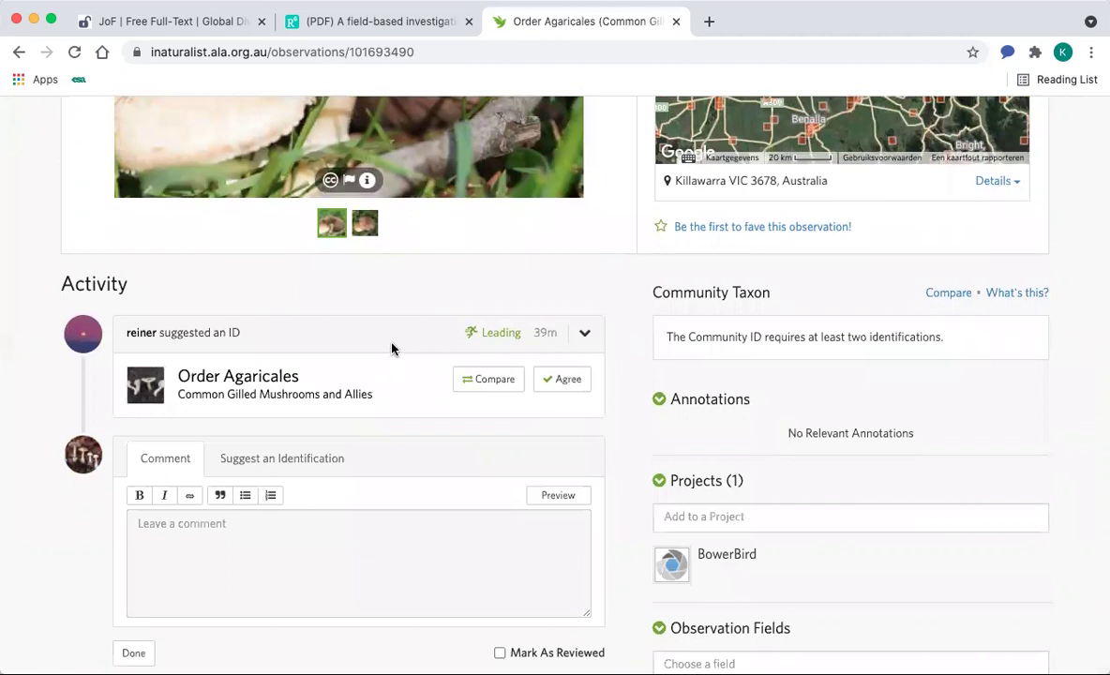
scroll(392, 349, "down", 2)
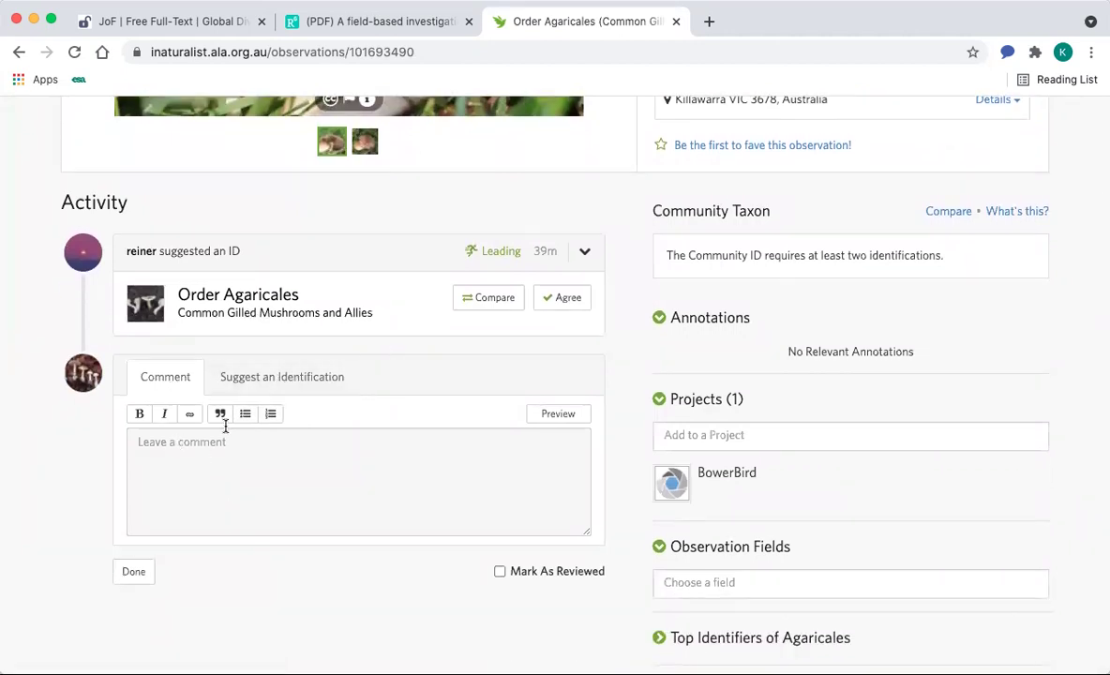
left_click(271, 384)
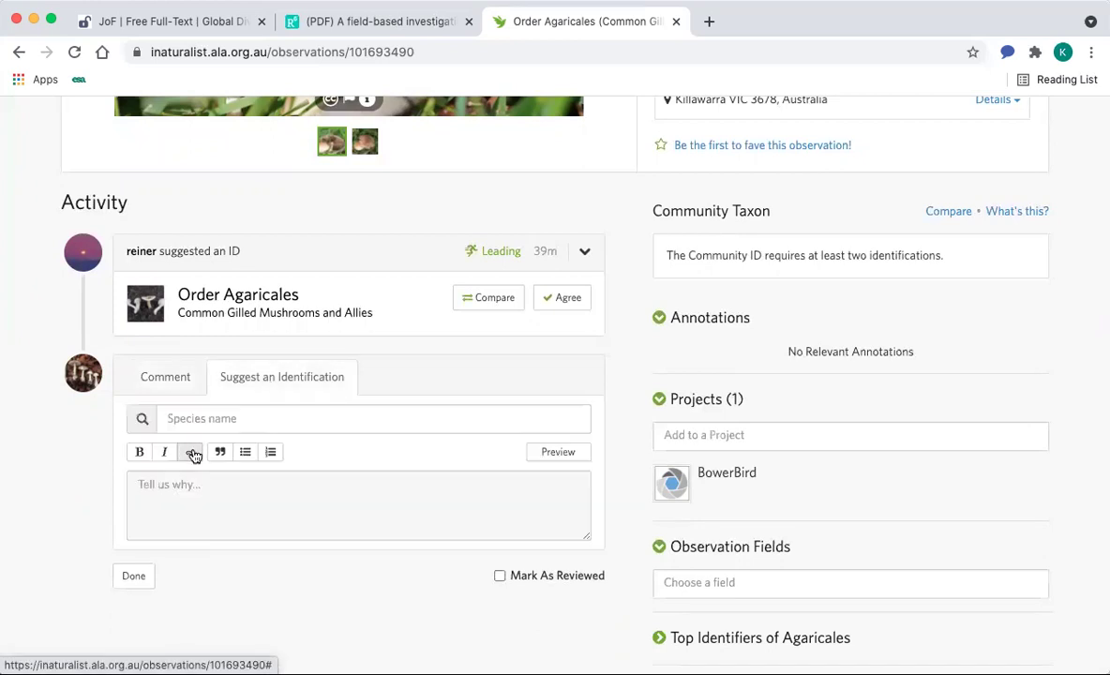
left_click(194, 423)
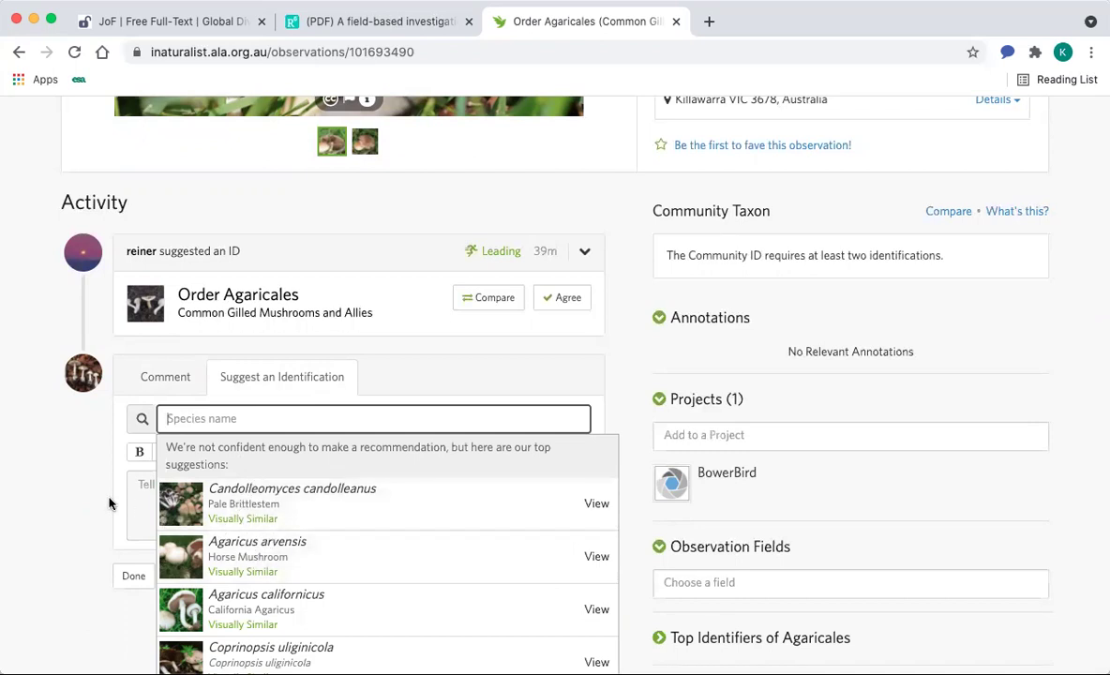
left_click(86, 460)
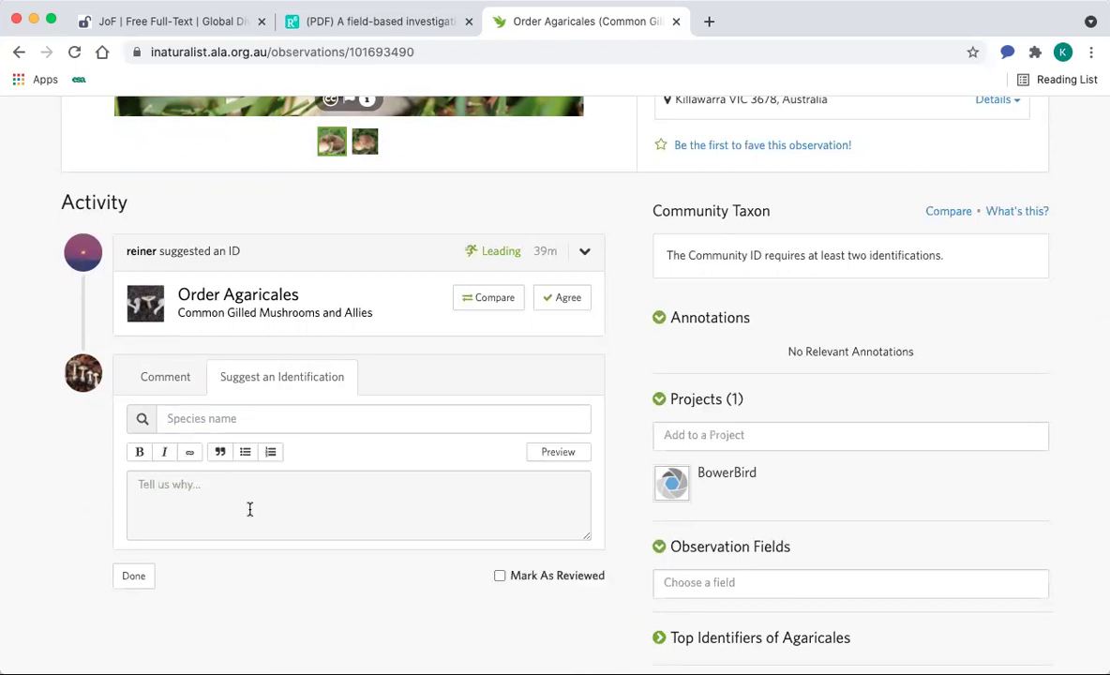
Step: Write the comment "what was the lamellae attachement?" on the Order Agaricales observation
scroll(250, 509, "down", 1)
scroll(249, 509, "up", 6)
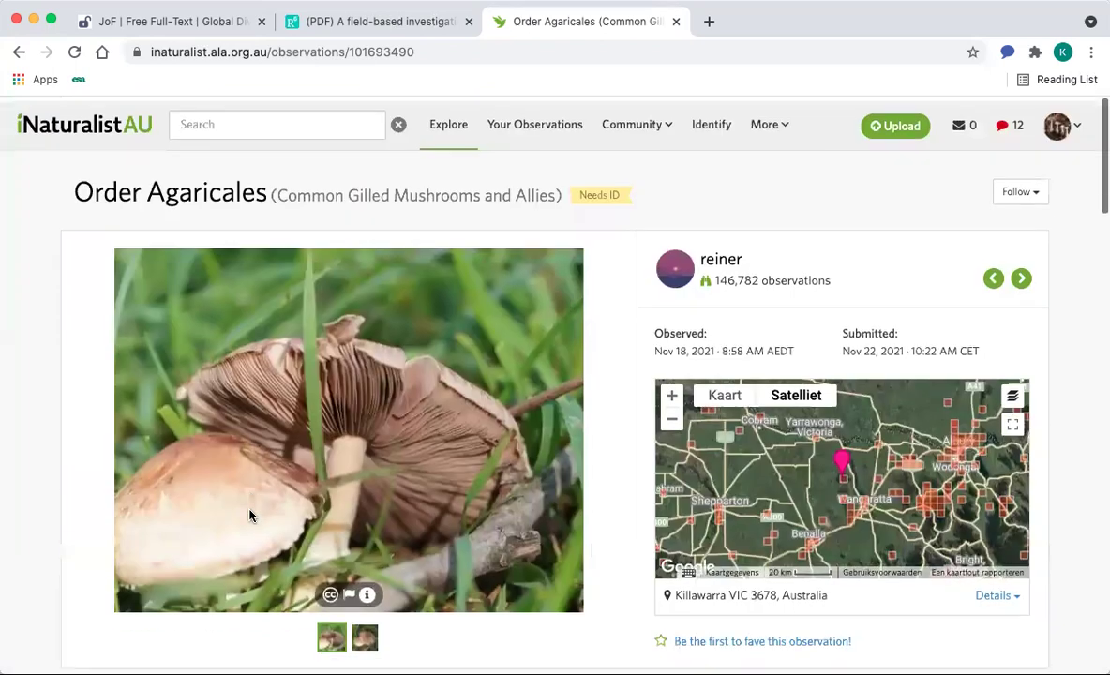
scroll(102, 397, "down", 5)
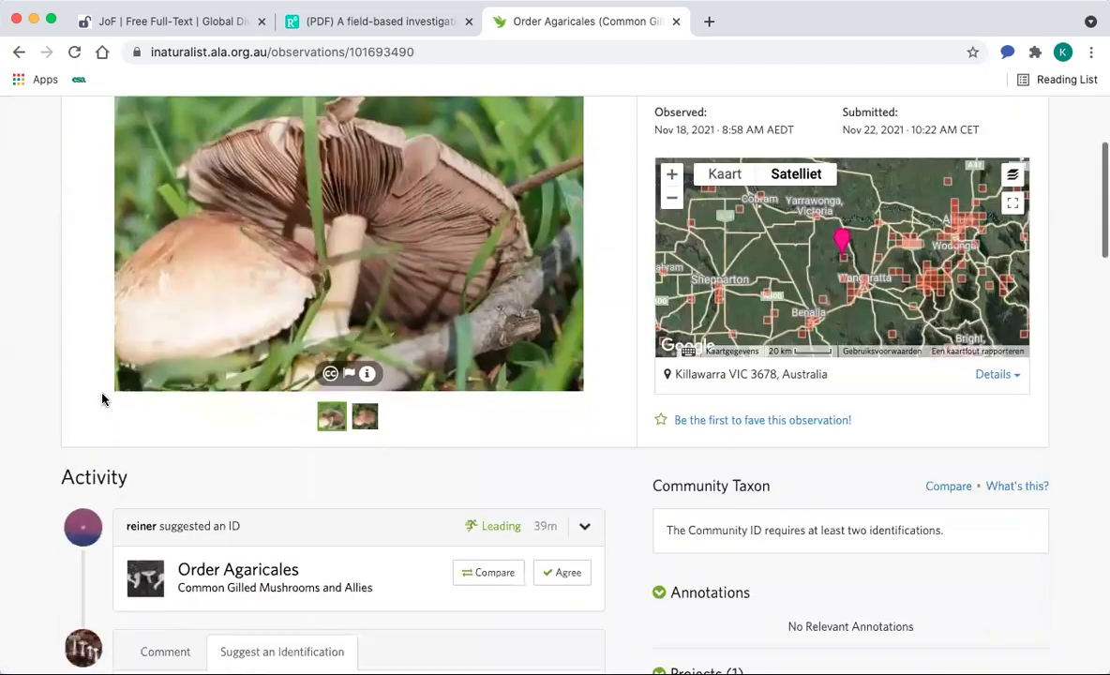
scroll(340, 454, "down", 3)
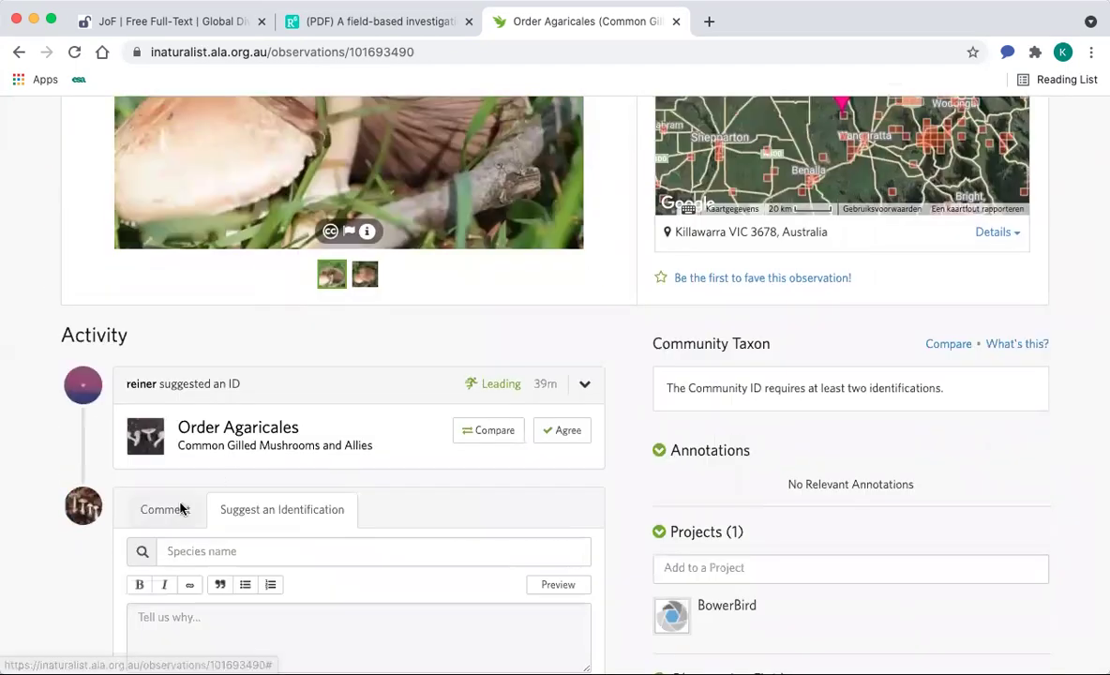
left_click(165, 509)
left_click(184, 577)
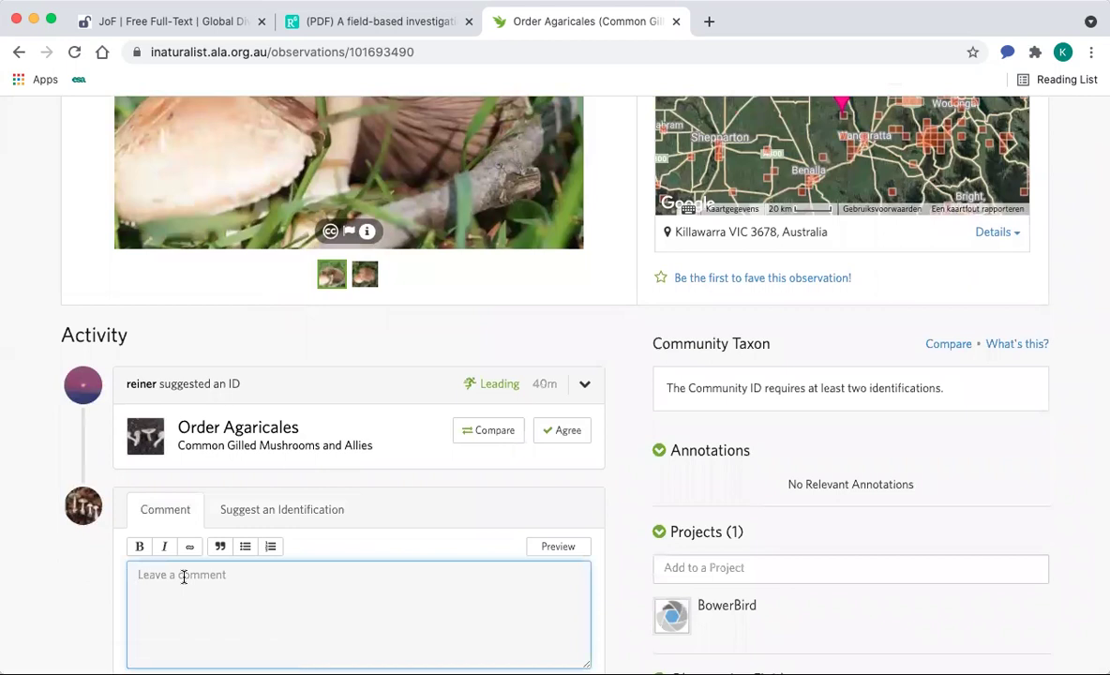
type("wh")
type("tn")
key("BackSpace")
key("BackSpace")
key("BackSpace")
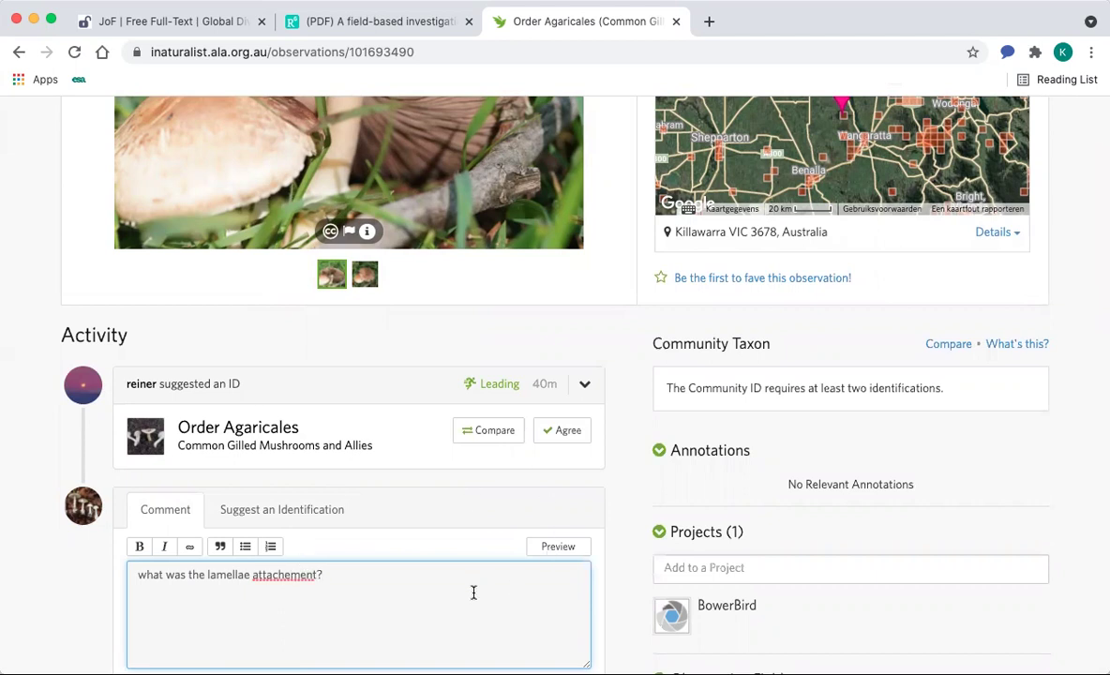
Step: Correct the misspelled word in the comment to "attachment" and post the comment
scroll(474, 592, "down", 4)
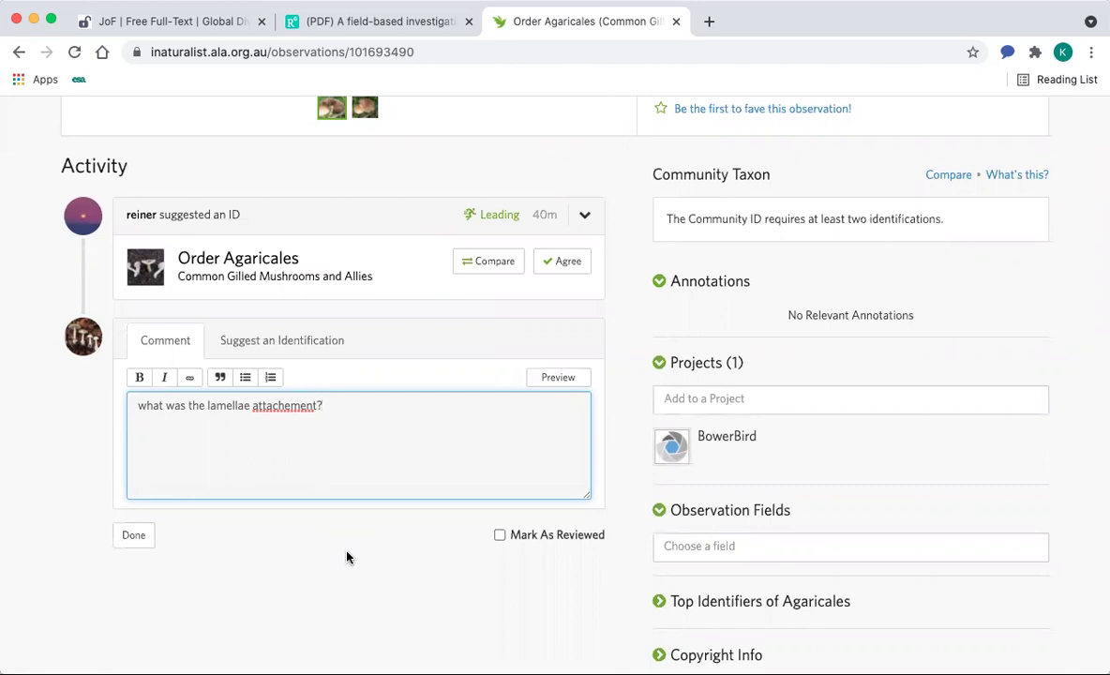
left_click(288, 405)
key("BackSpace")
left_click(132, 539)
scroll(130, 540, "down", 3)
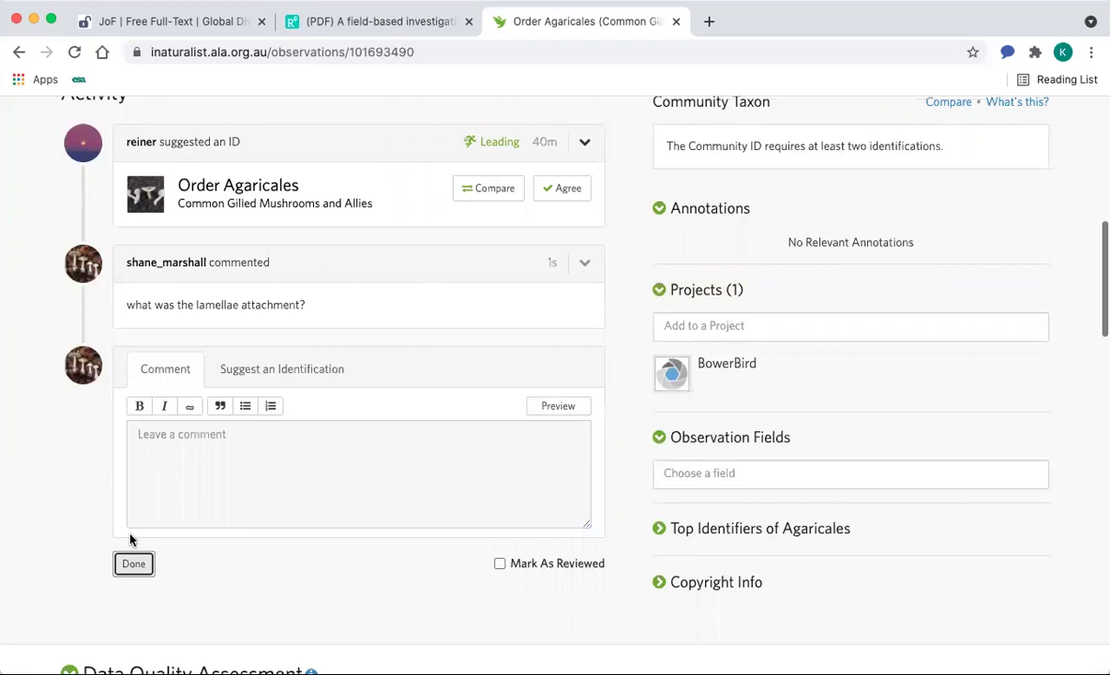
Step: Return to the grid of fungi observations and browse through its entries
scroll(130, 540, "up", 10)
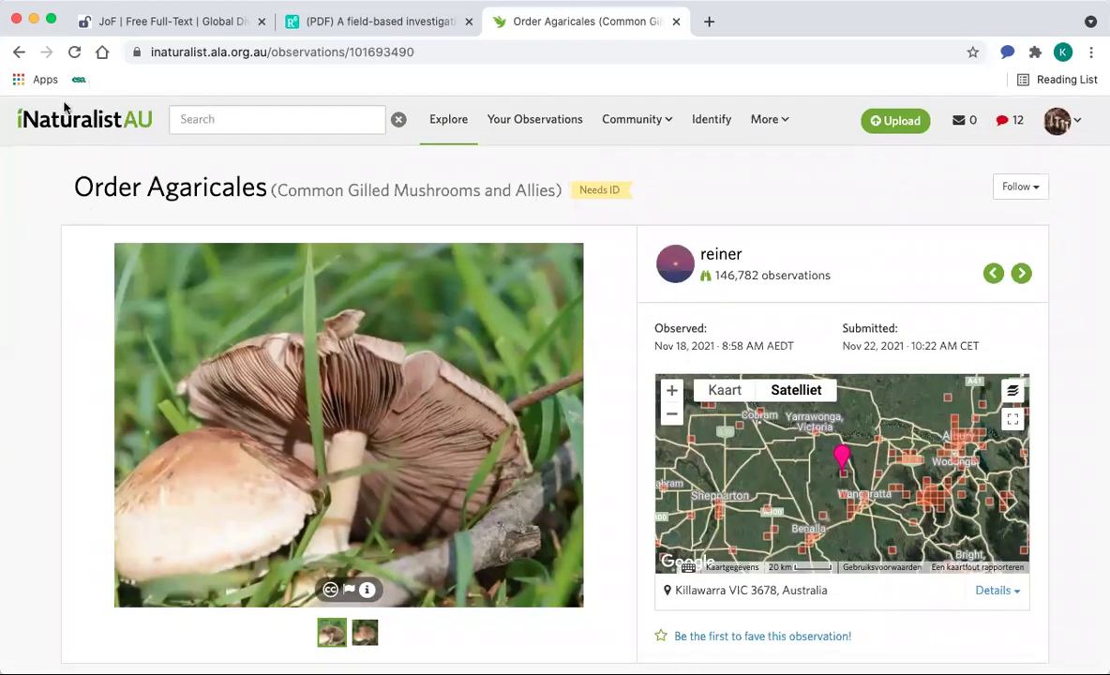
left_click(19, 52)
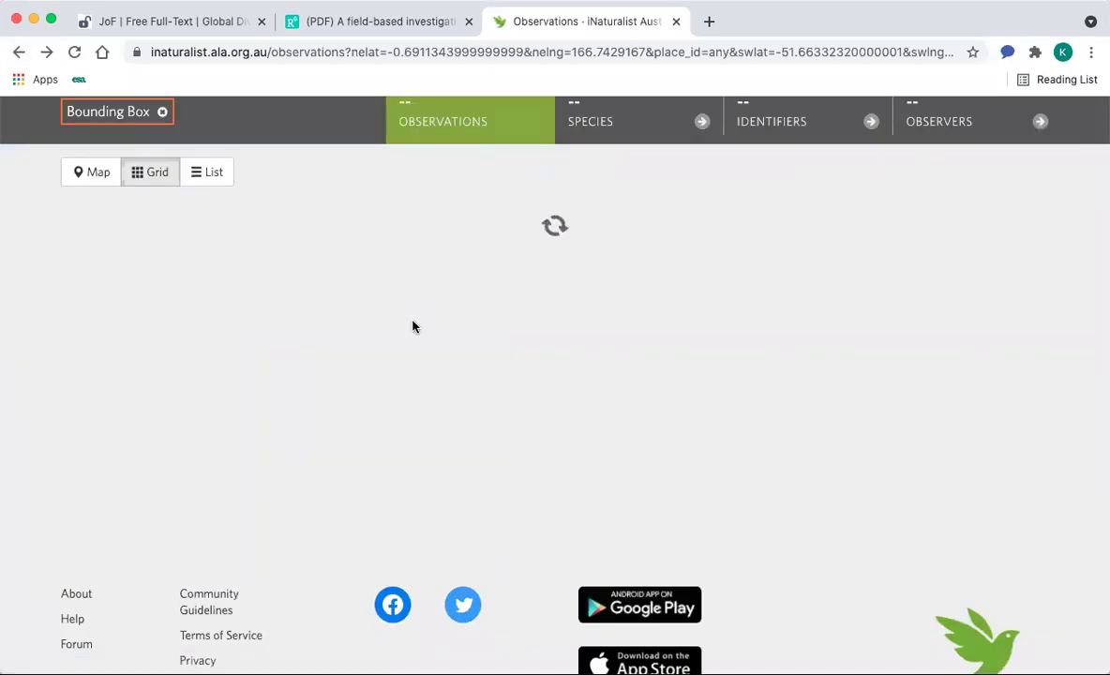
scroll(540, 408, "down", 5)
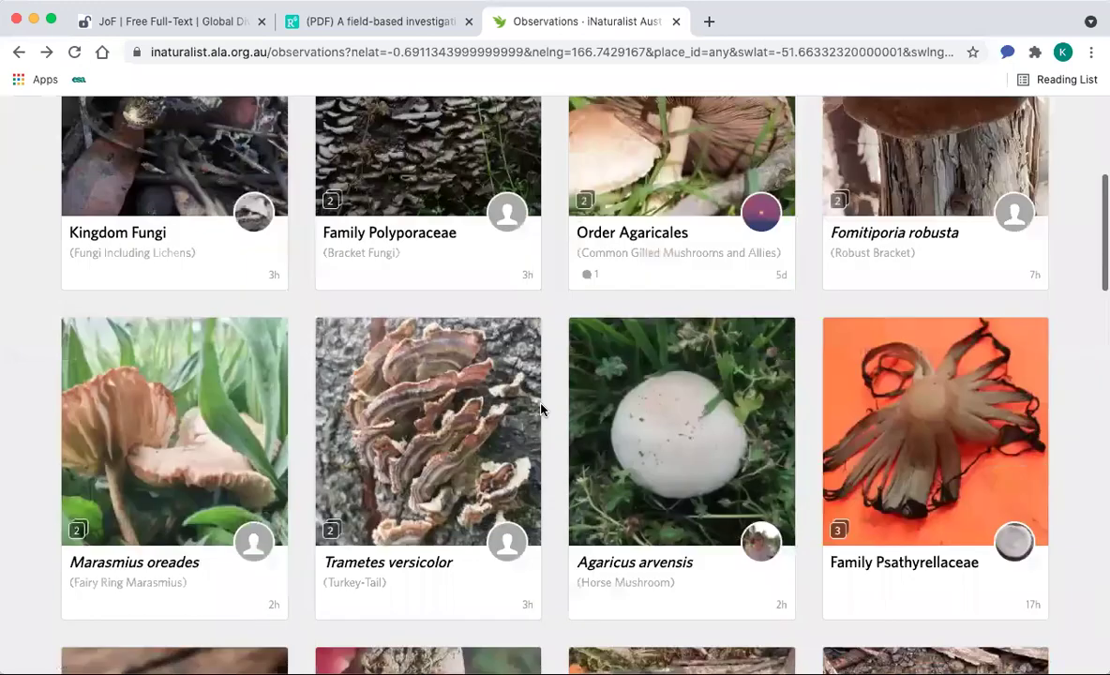
scroll(541, 410, "up", 8)
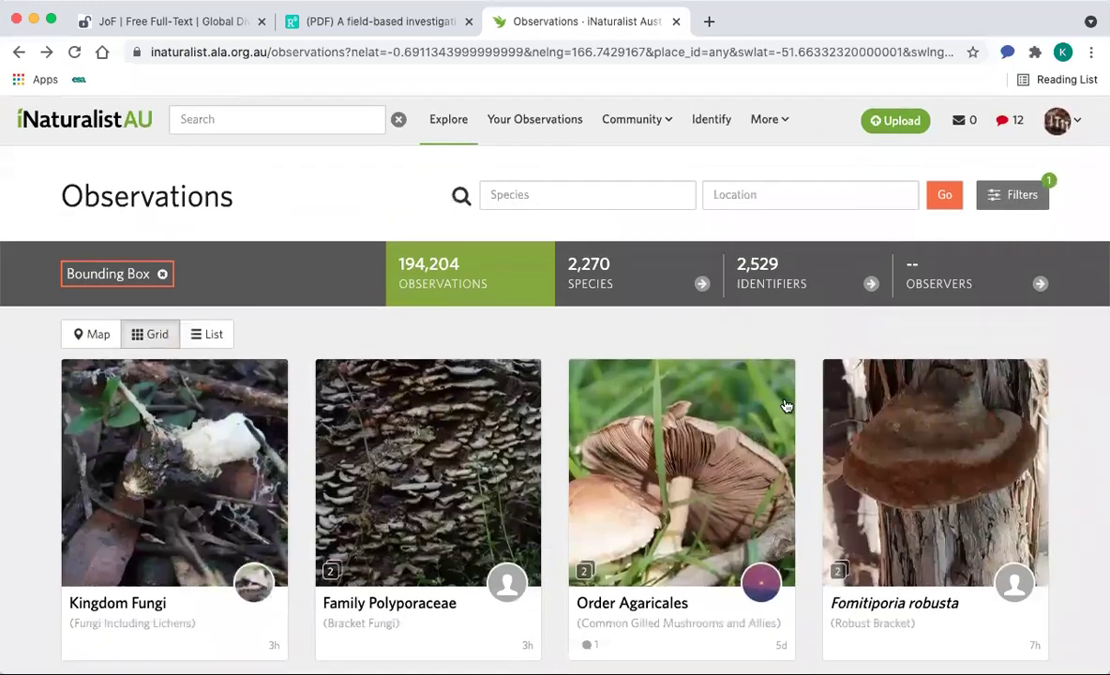
scroll(785, 401, "down", 1)
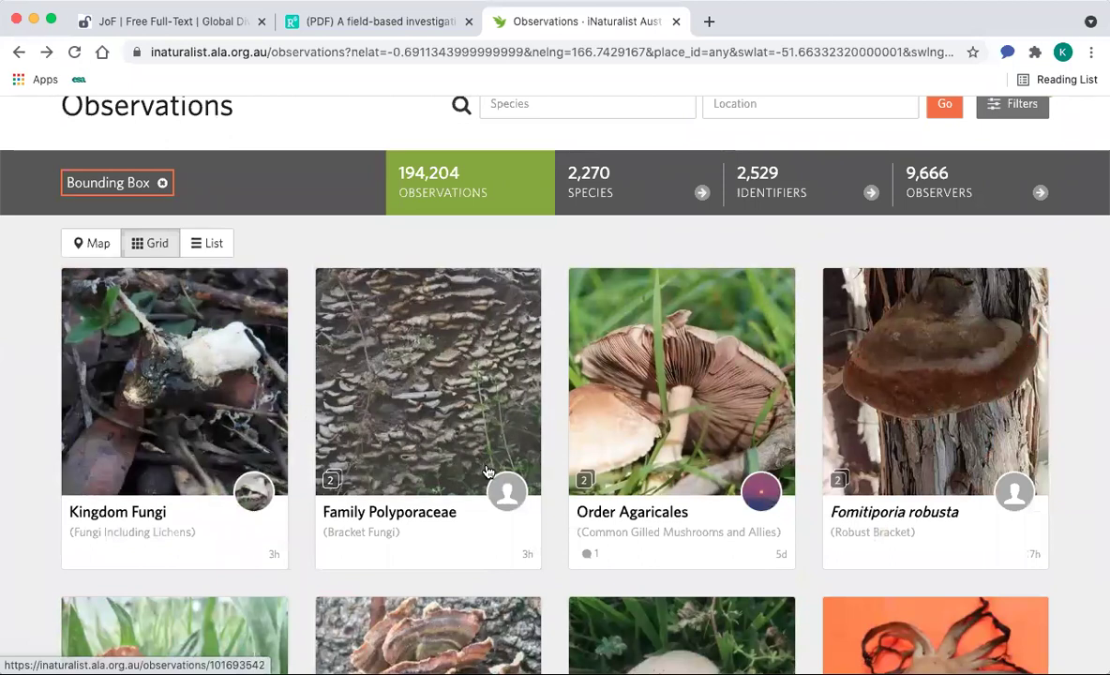
scroll(361, 476, "down", 2)
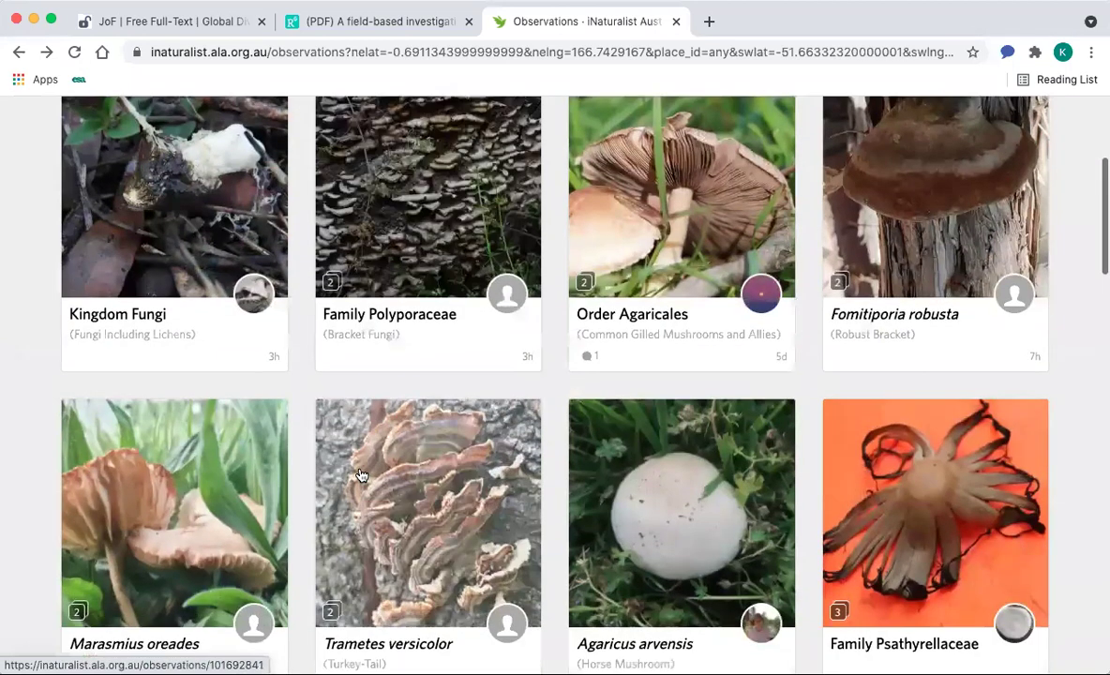
scroll(109, 492, "down", 2)
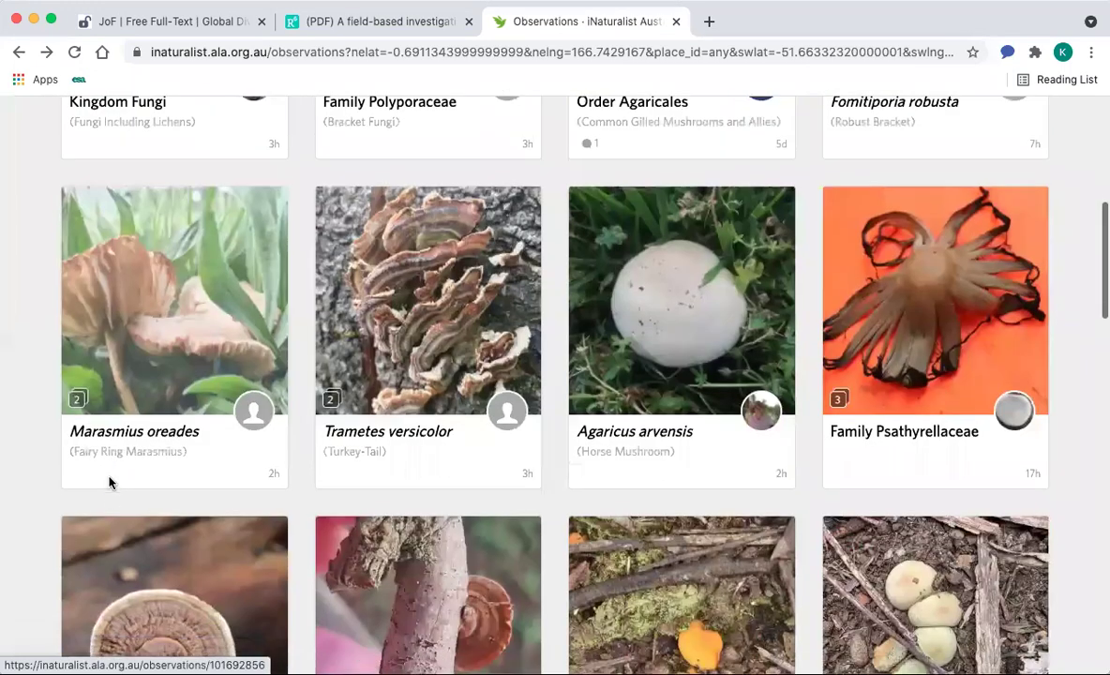
Step: Open the Marasmius oreades observation, examine its identification status and activity, and view its second photo
left_click(171, 376)
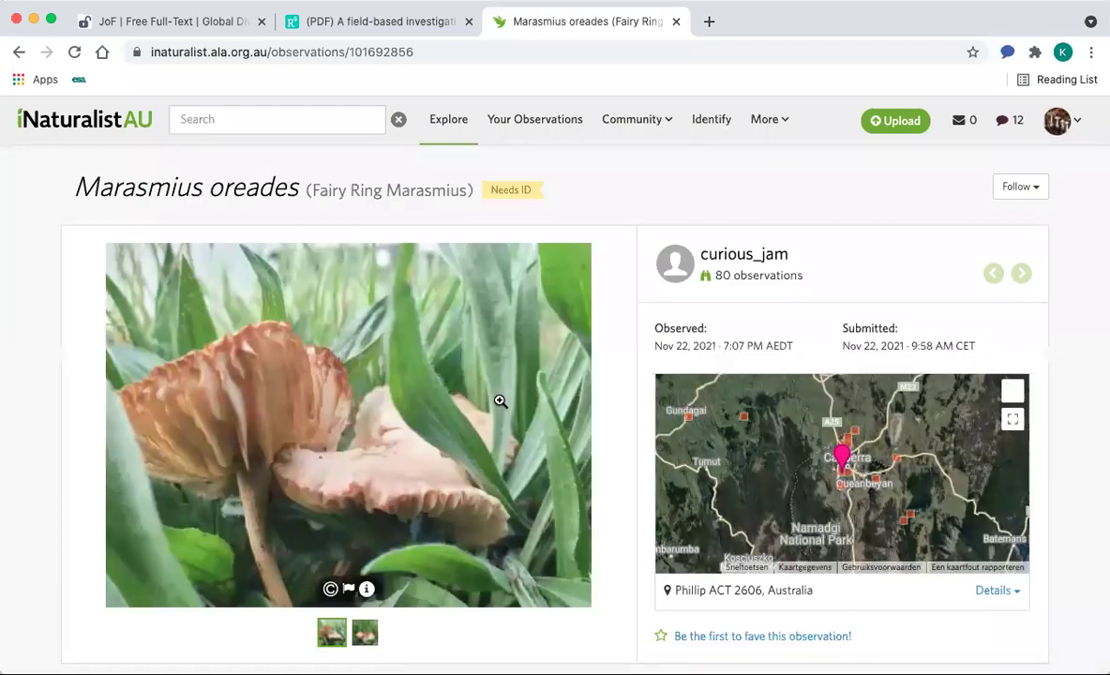
scroll(498, 401, "down", 4)
scroll(491, 413, "down", 2)
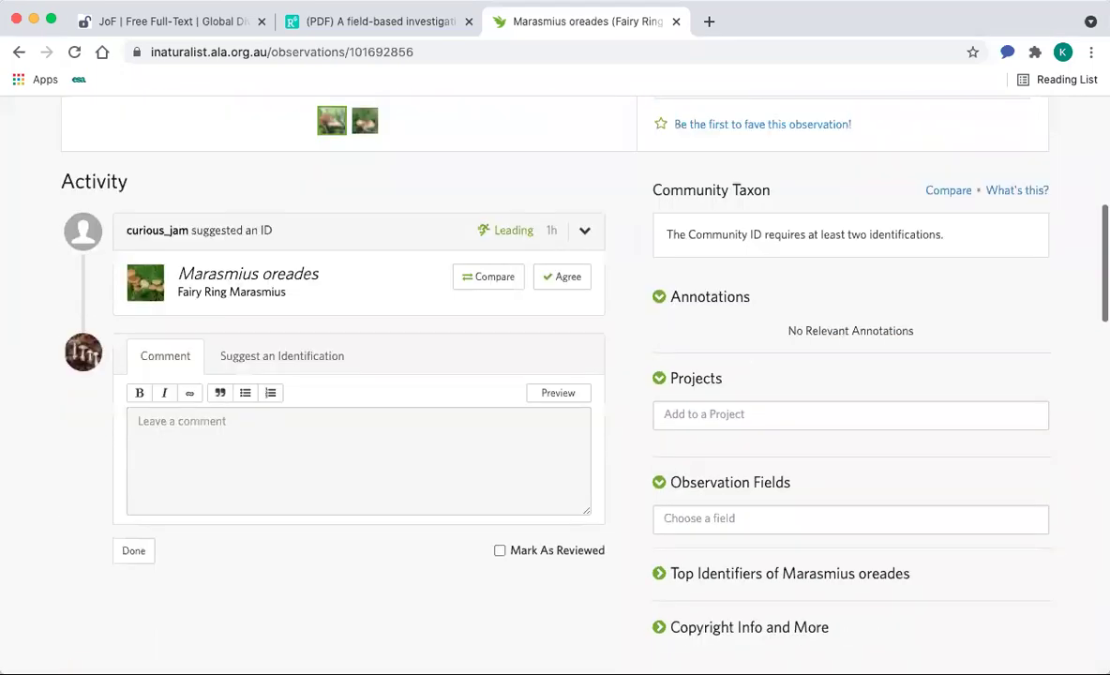
scroll(614, 112, "up", 7)
mouse_move(501, 190)
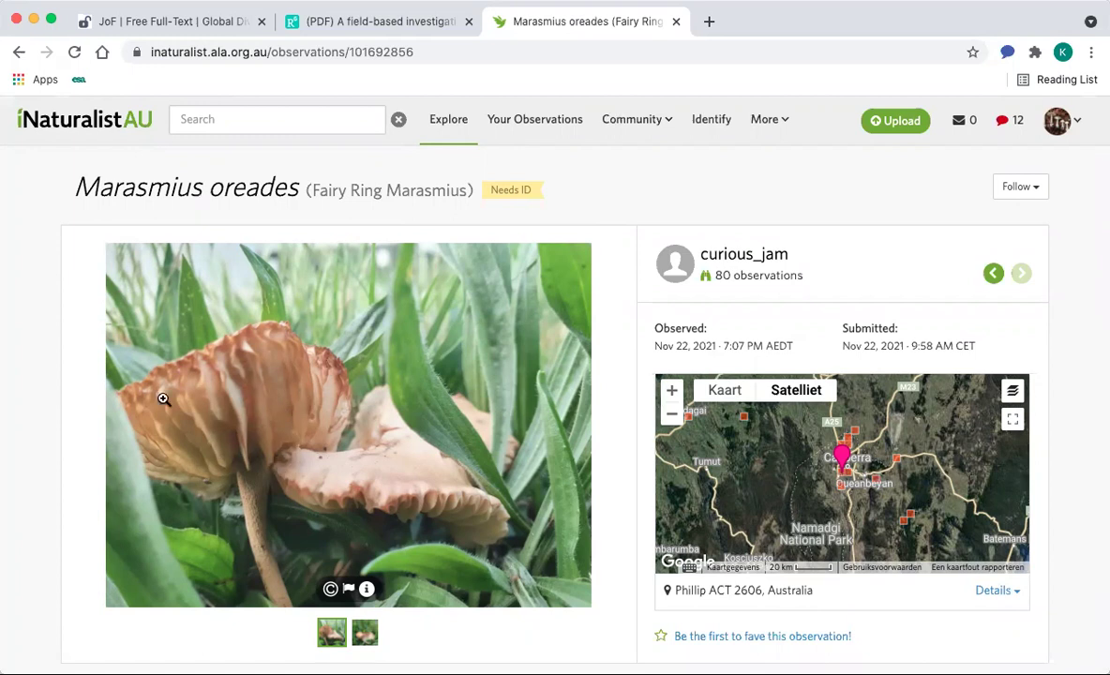
scroll(273, 454, "down", 3)
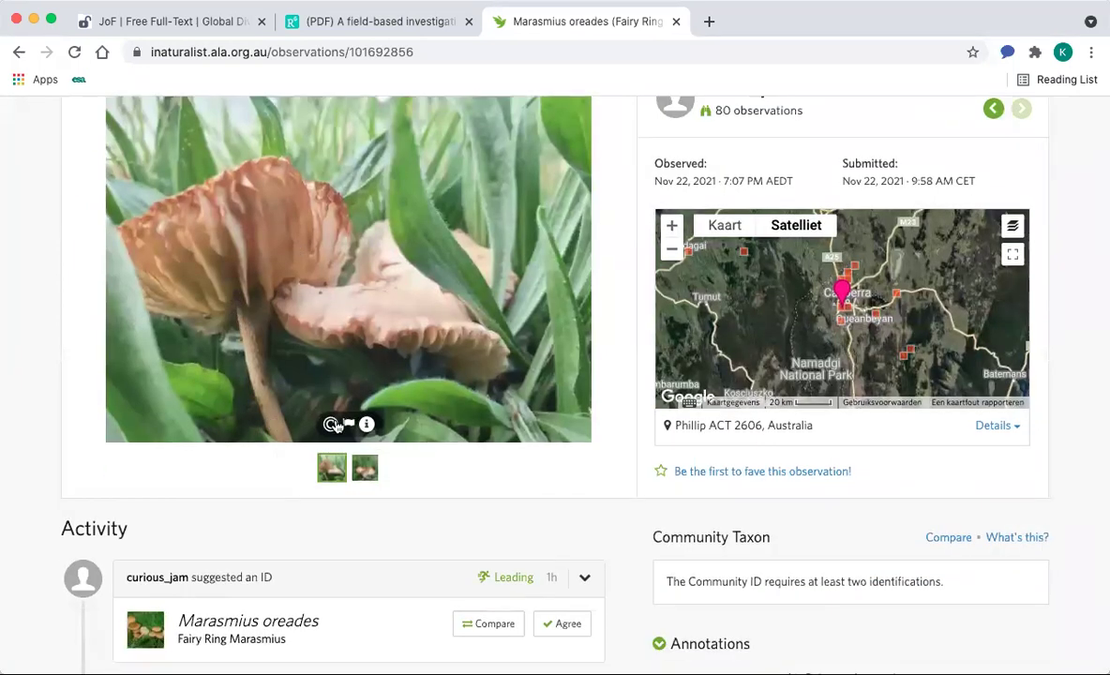
left_click(365, 480)
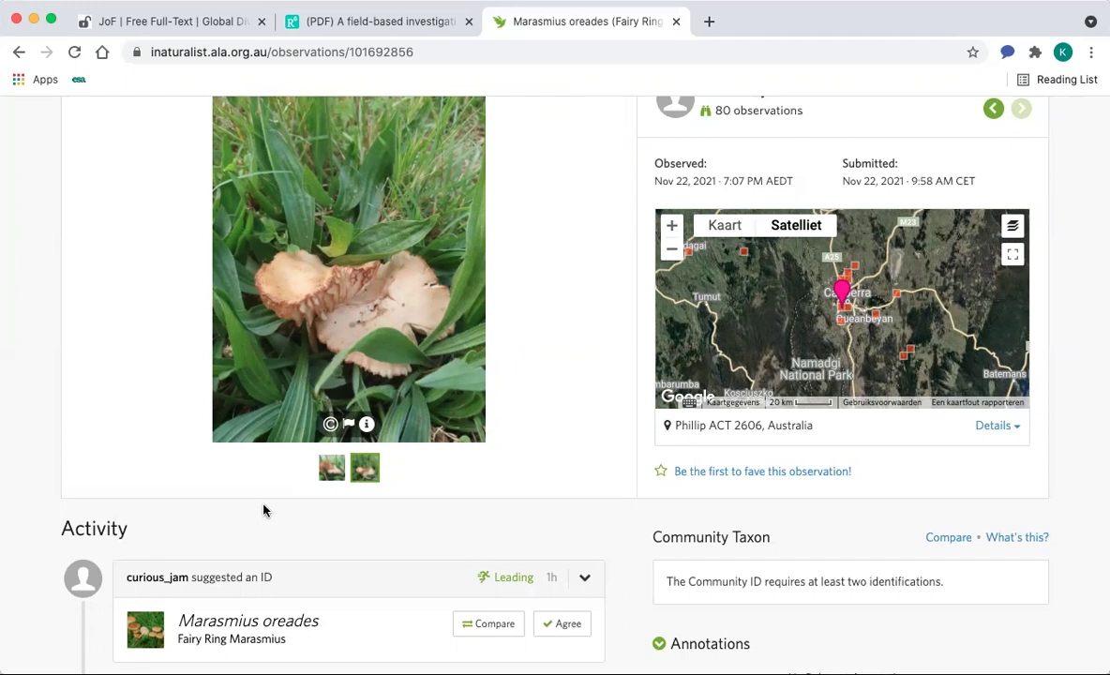
Step: Agree with the Marasmius oreades identification on this observation and check its community taxon and quality grade
scroll(267, 440, "down", 3)
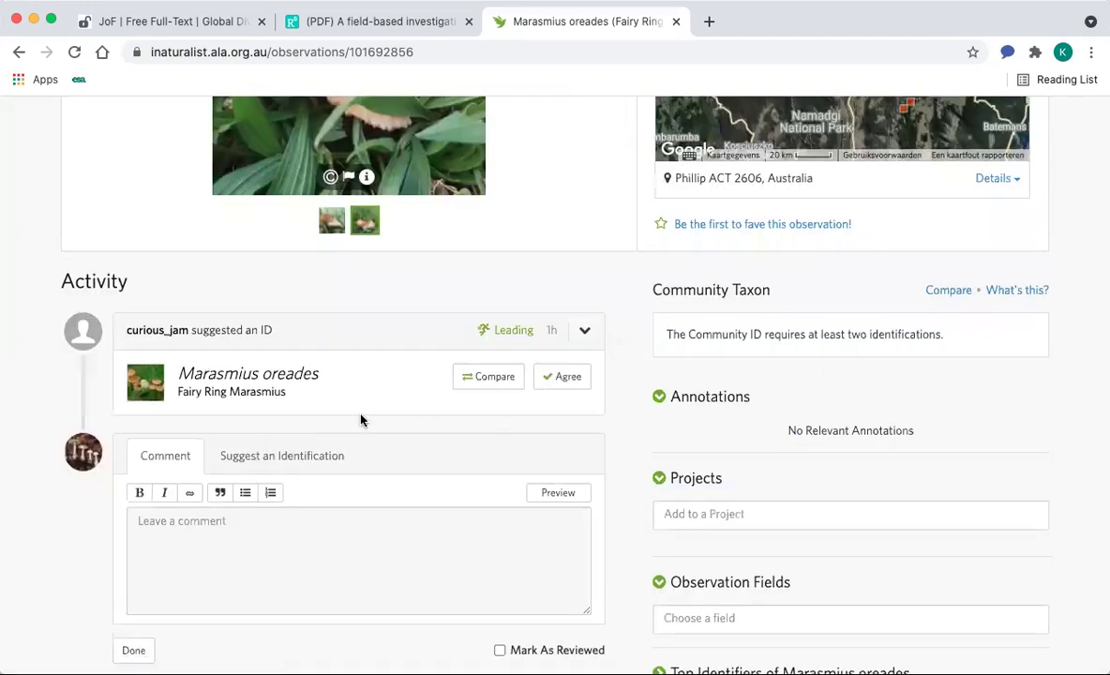
left_click(566, 377)
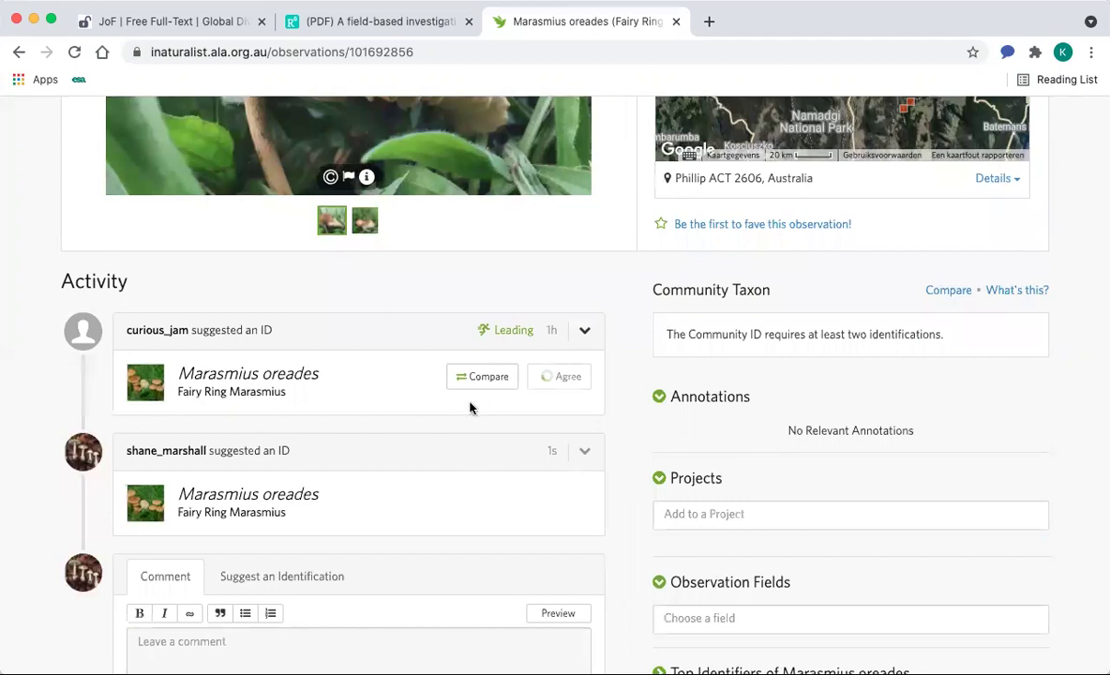
scroll(390, 424, "down", 2)
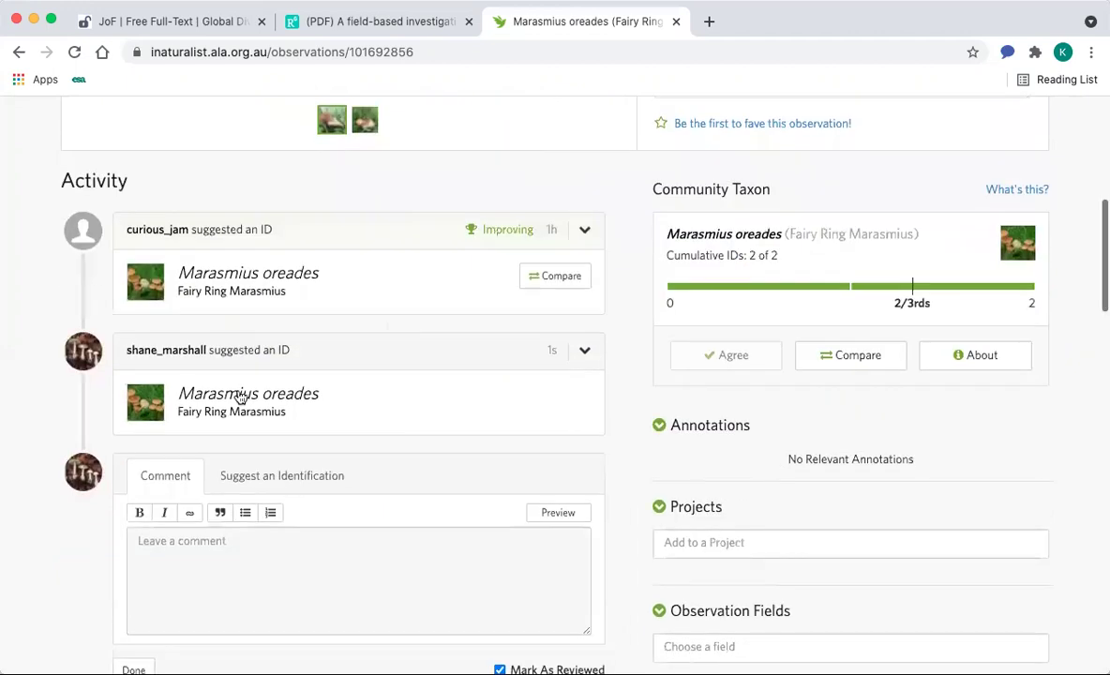
scroll(222, 401, "up", 5)
scroll(222, 401, "up", 1)
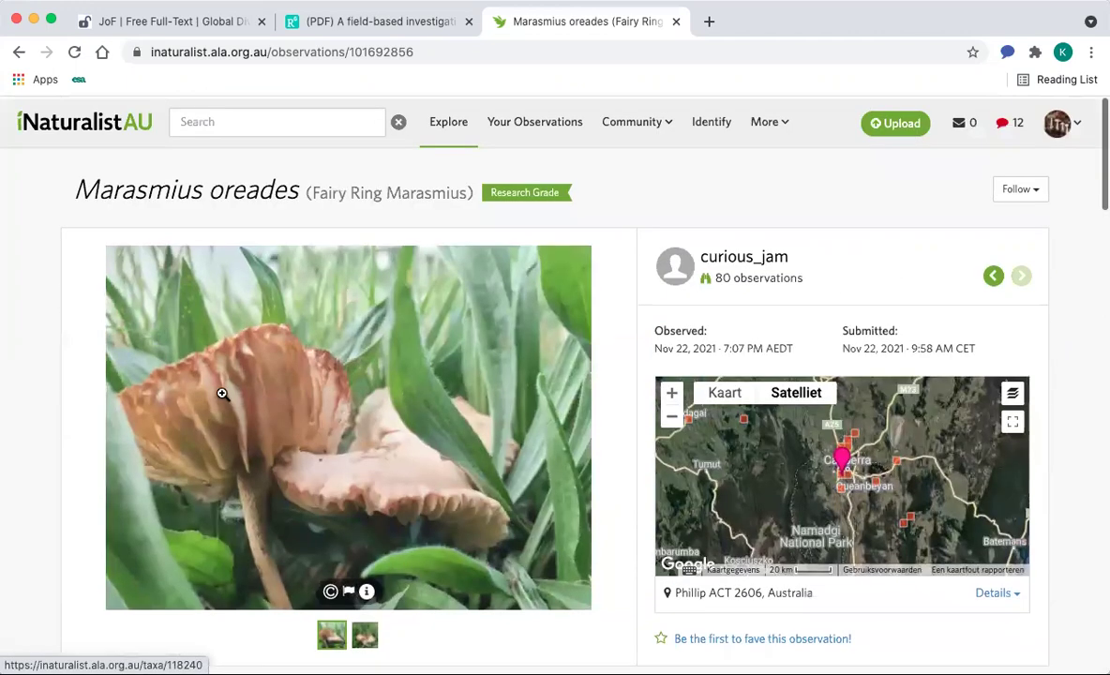
mouse_move(539, 190)
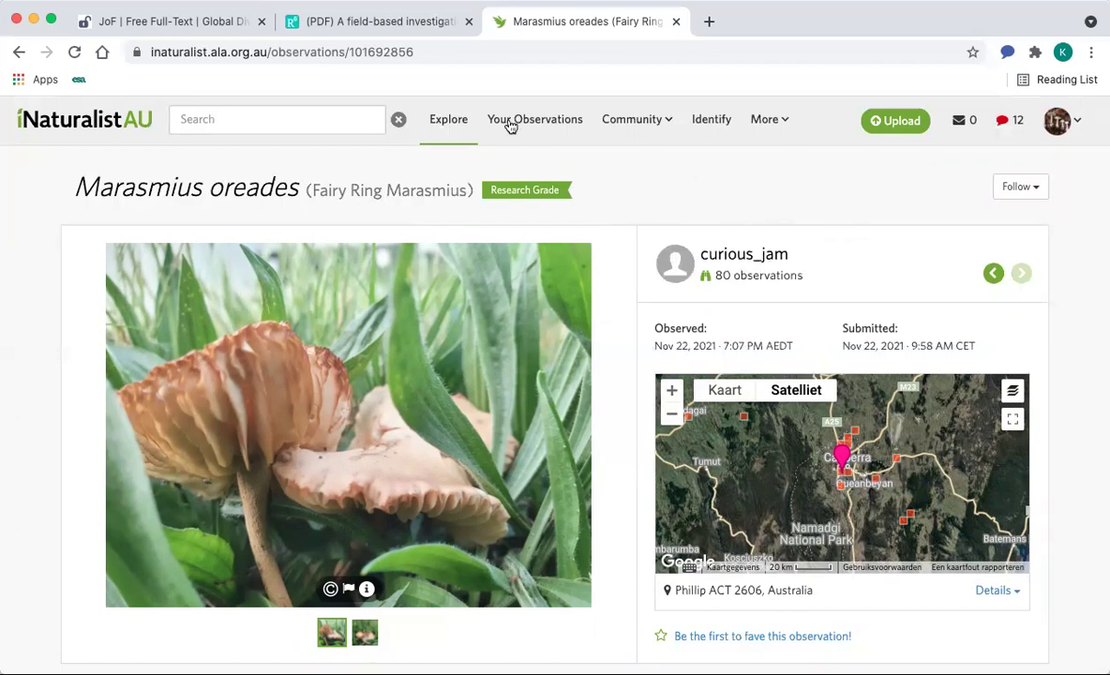
Step: Open the account's notifications and look through the recent identifications added to observations
left_click(1006, 122)
mouse_move(897, 223)
scroll(899, 225, "down", 2)
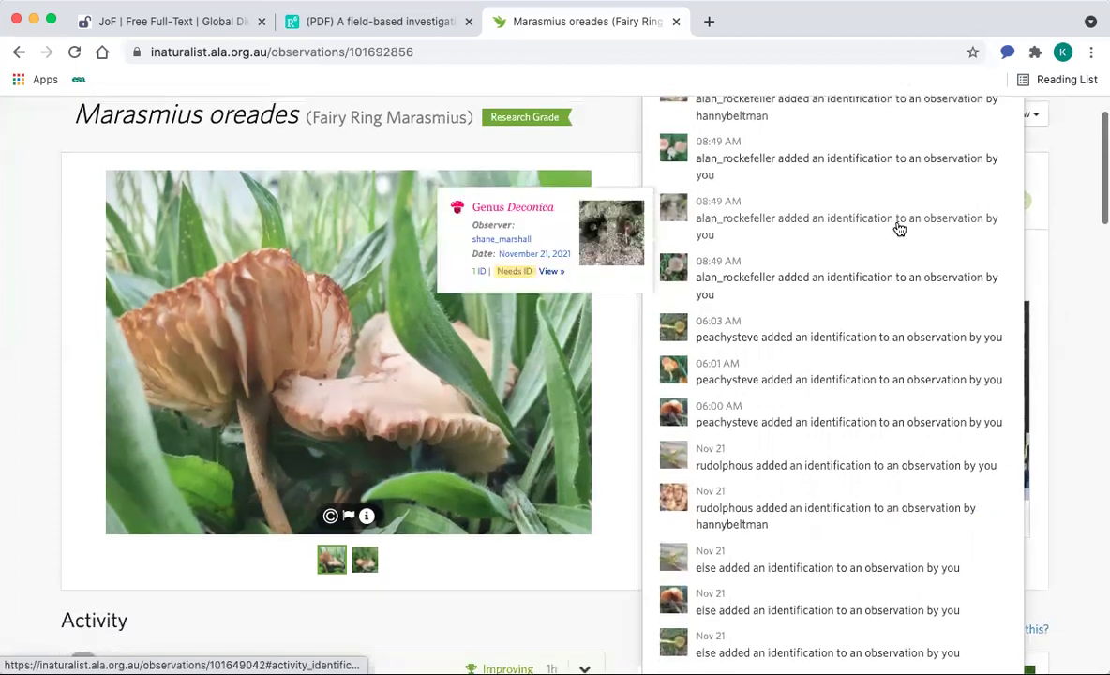
scroll(897, 228, "up", 2)
mouse_move(717, 181)
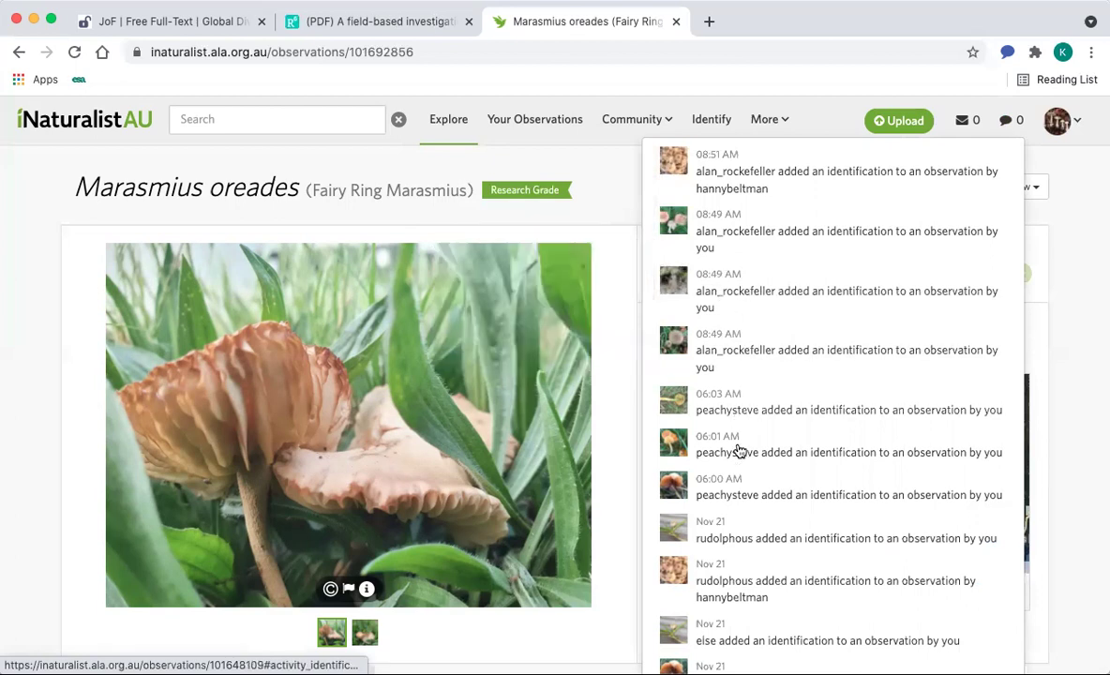
mouse_move(765, 537)
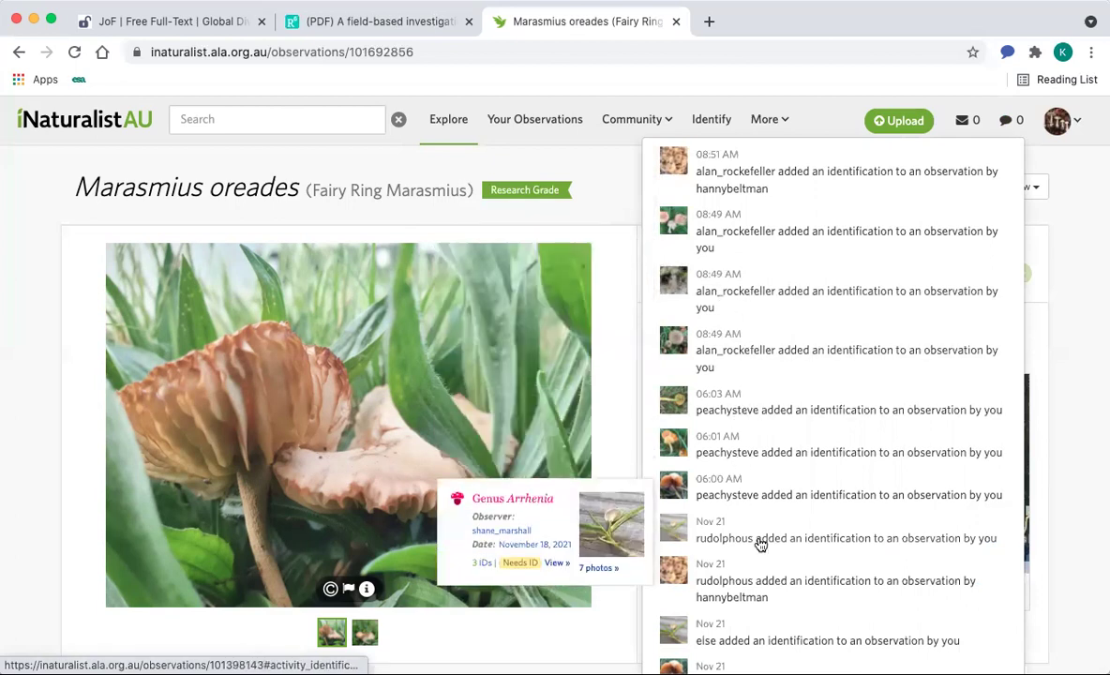
scroll(762, 544, "down", 3)
scroll(788, 427, "up", 4)
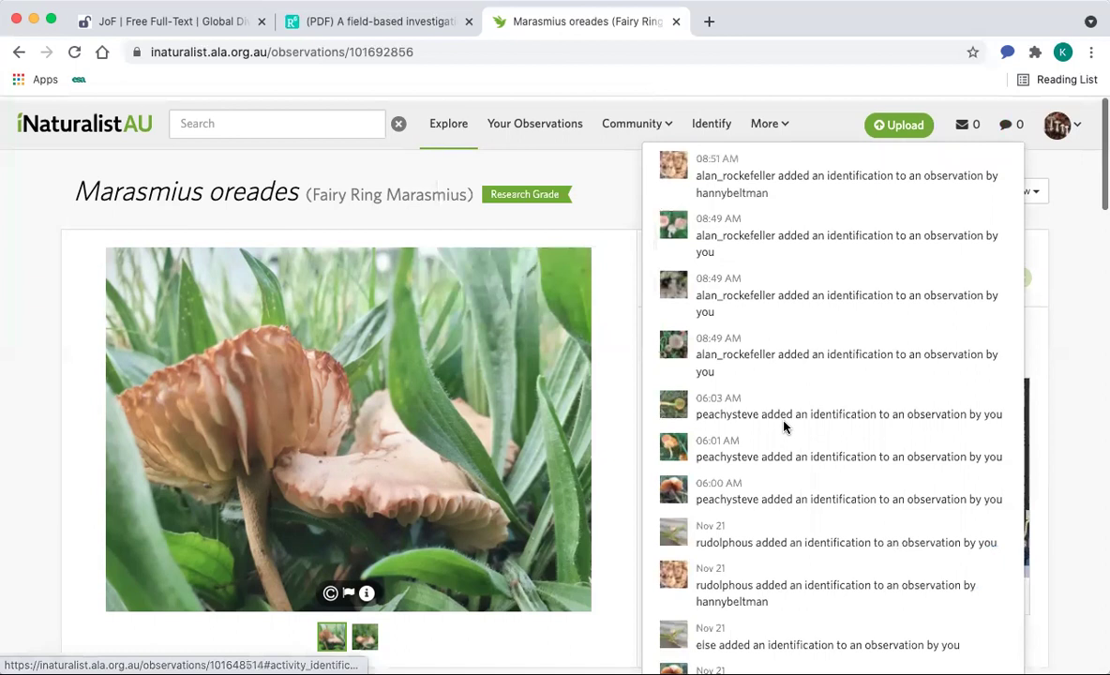
Step: Open the account's own observations and examine the available search filters, including the list of high rank options
left_click(521, 127)
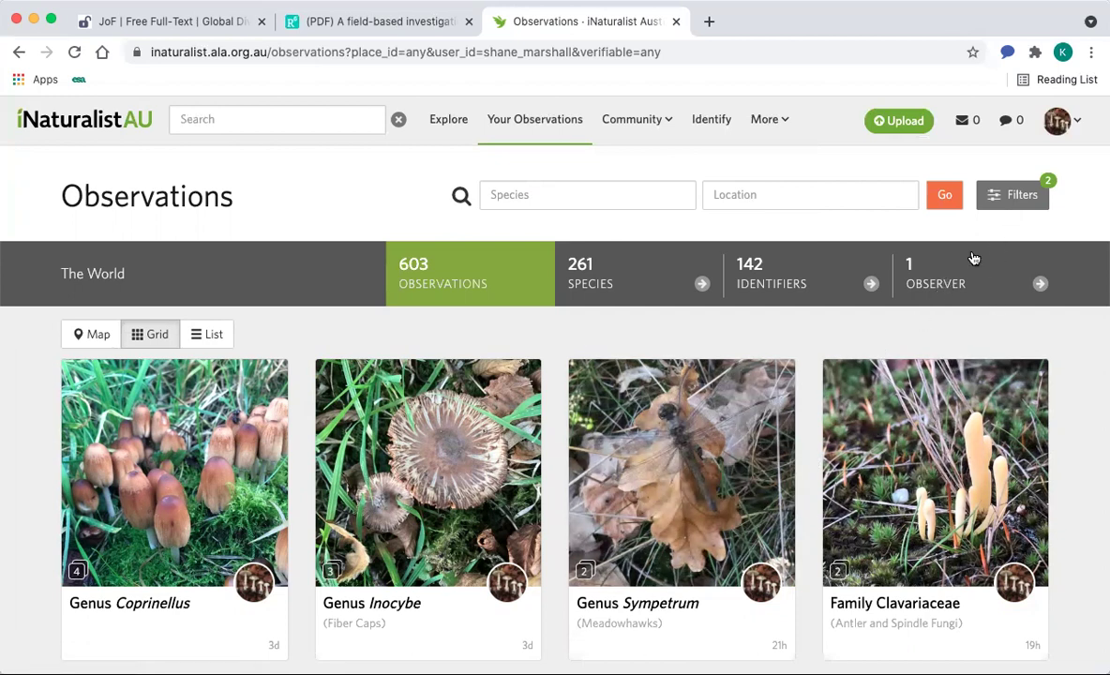
left_click(1002, 199)
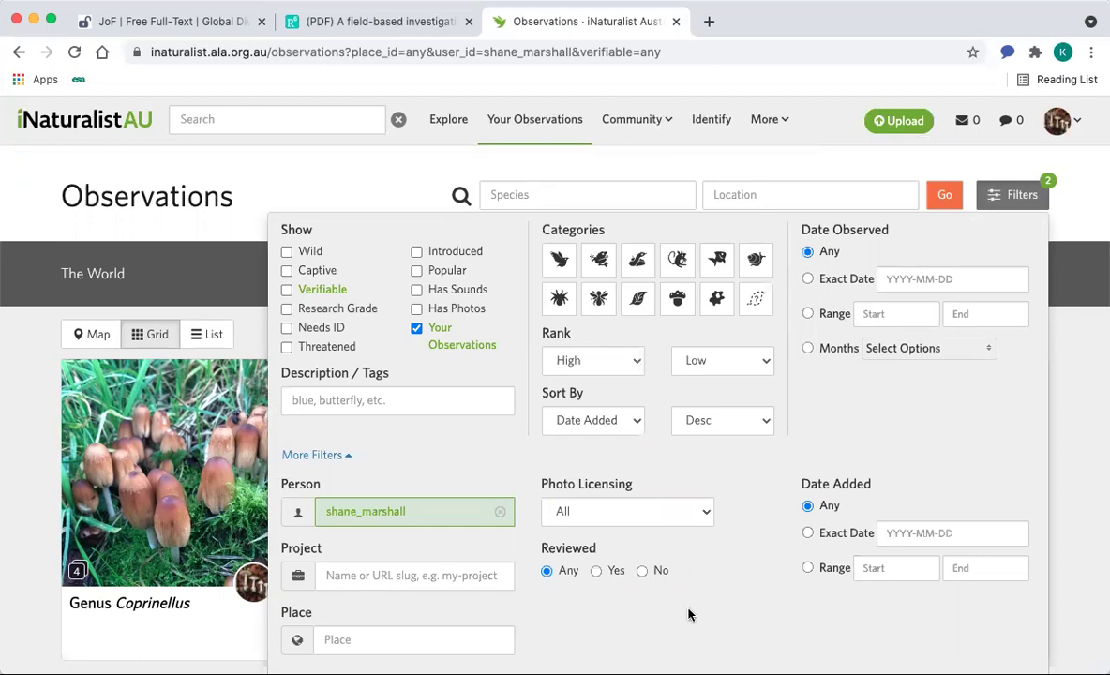
scroll(689, 614, "down", 3)
scroll(689, 612, "up", 2)
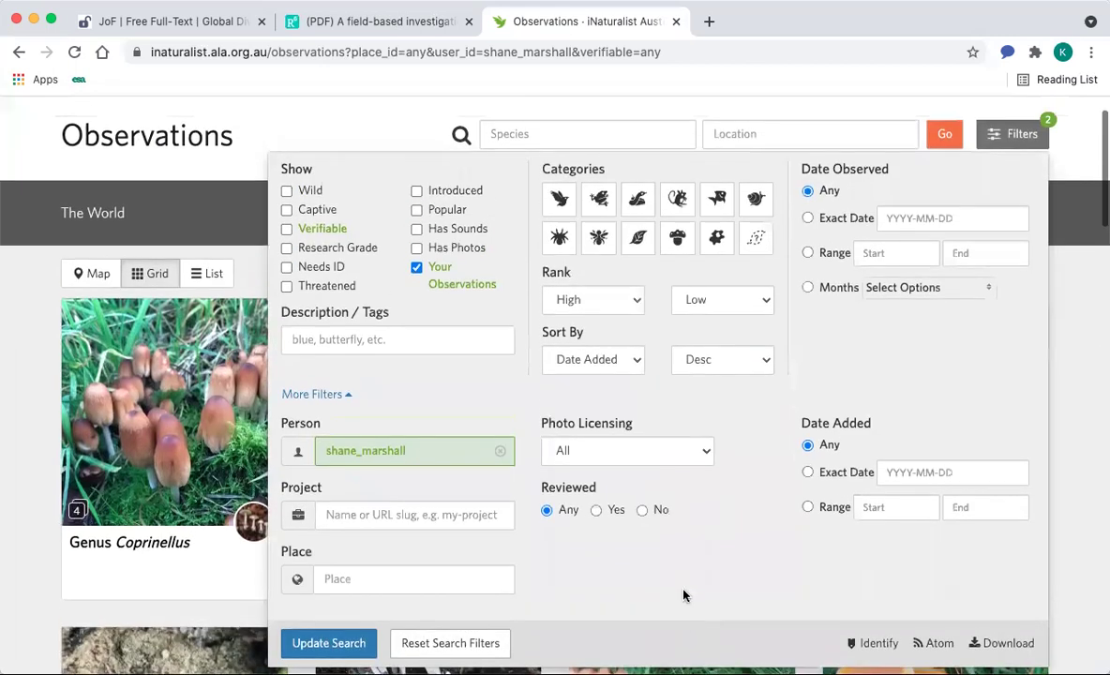
left_click(618, 298)
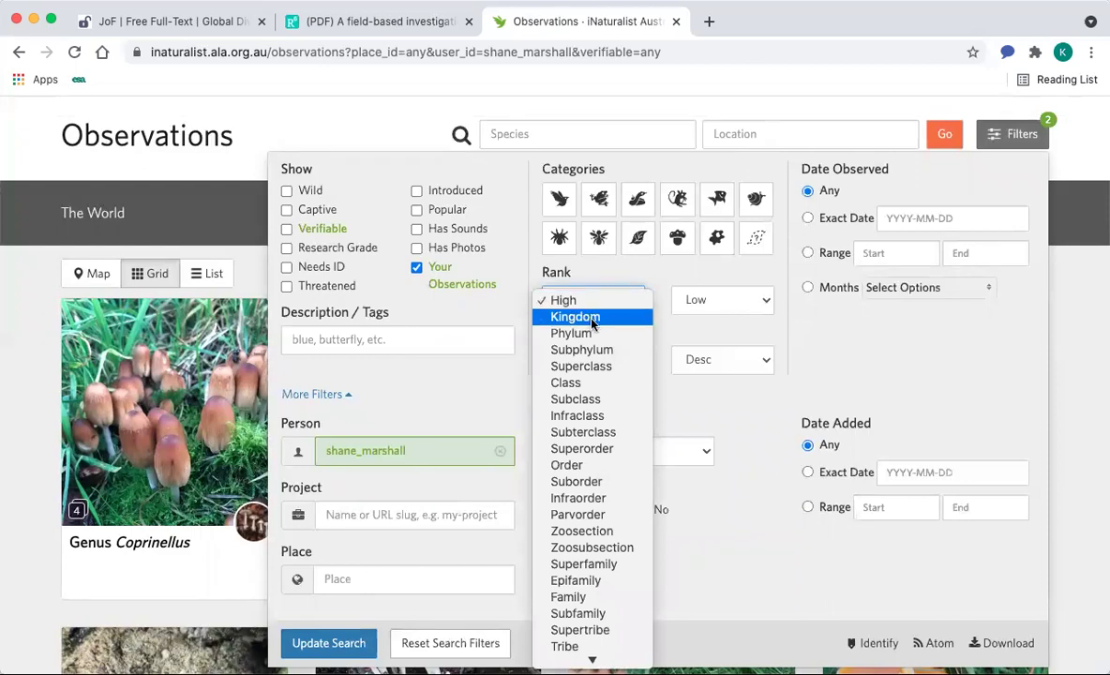
scroll(591, 501, "down", 3)
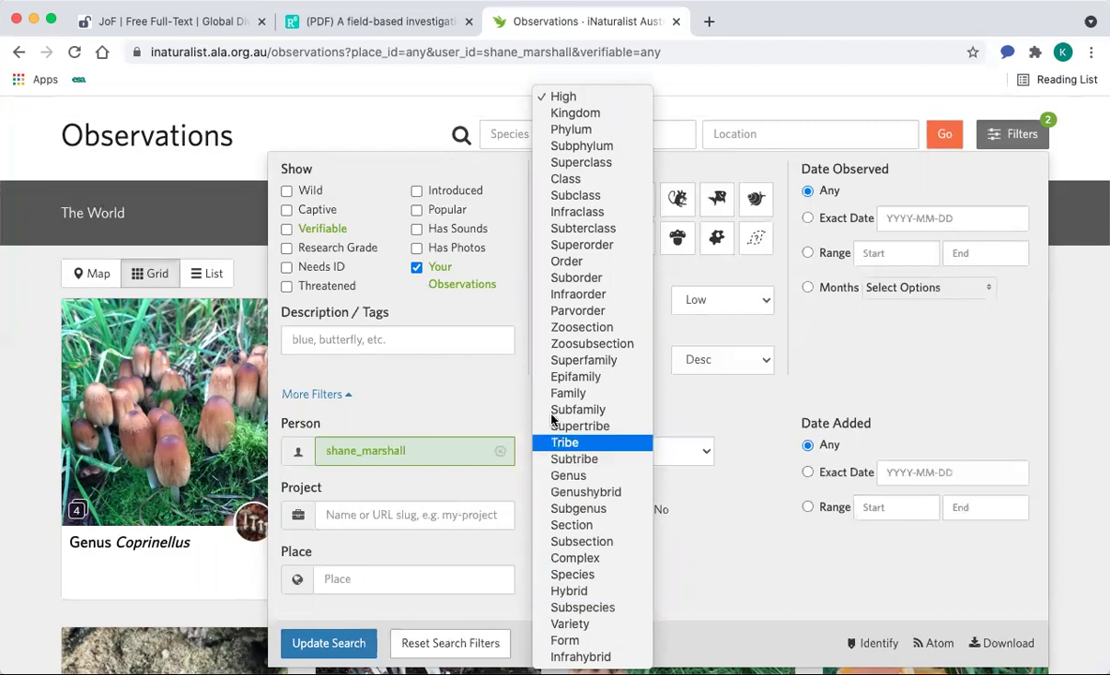
left_click(705, 173)
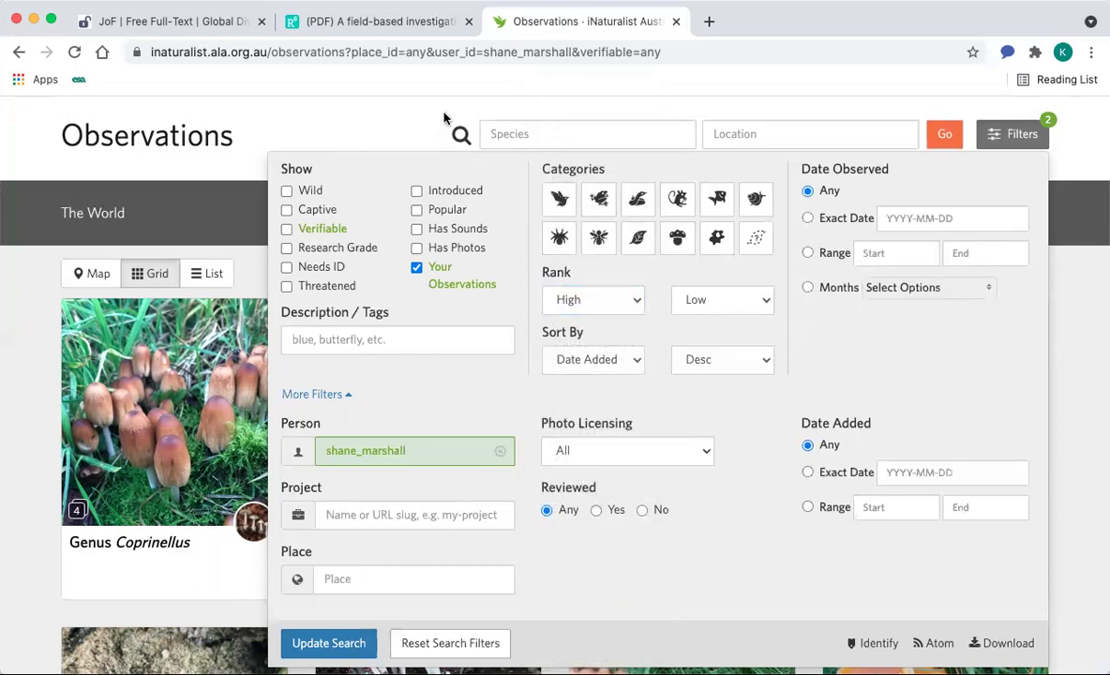
left_click(413, 106)
scroll(716, 240, "up", 1)
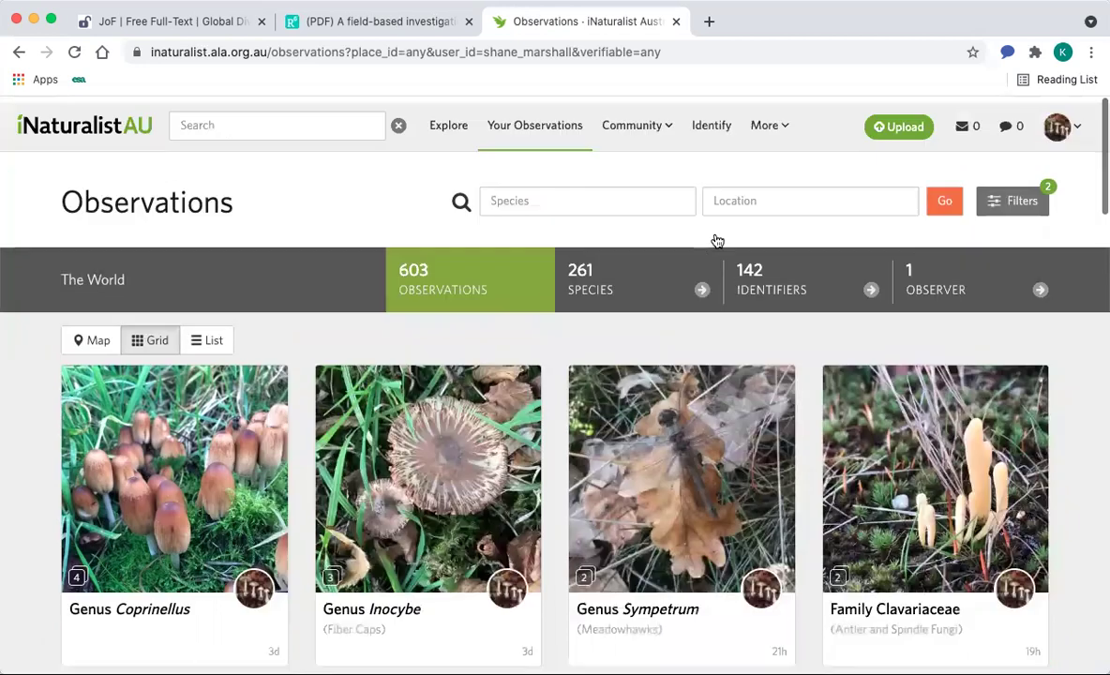
Step: Look through the community area's People page, forum and everyone's journal posts
left_click(643, 121)
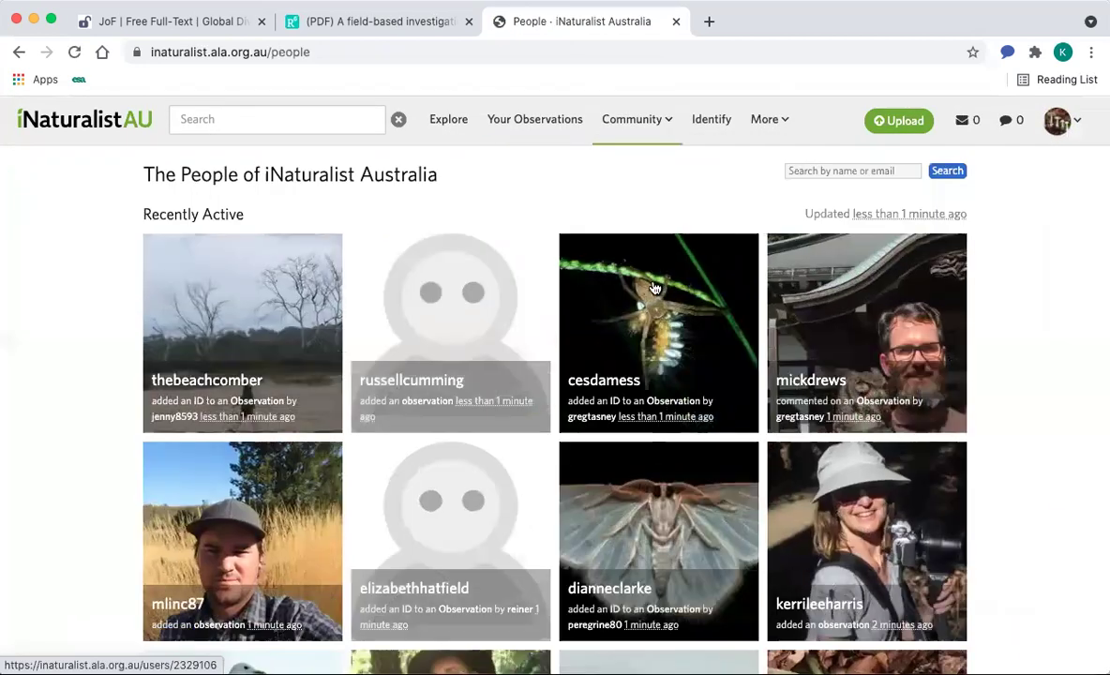
left_click(631, 125)
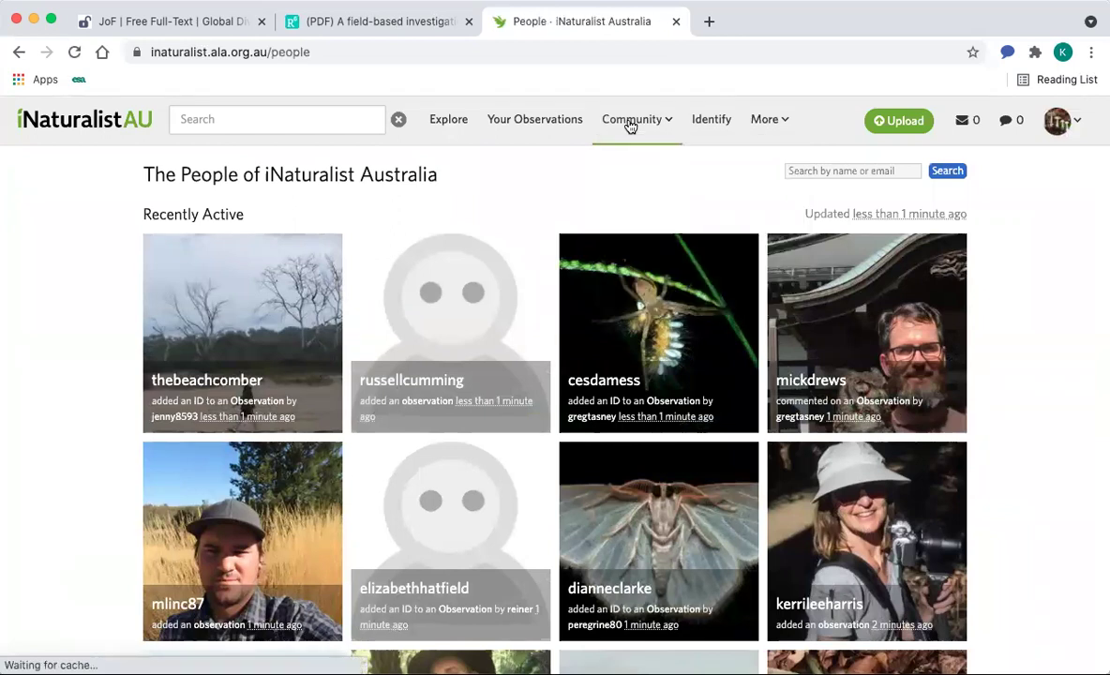
mouse_move(631, 126)
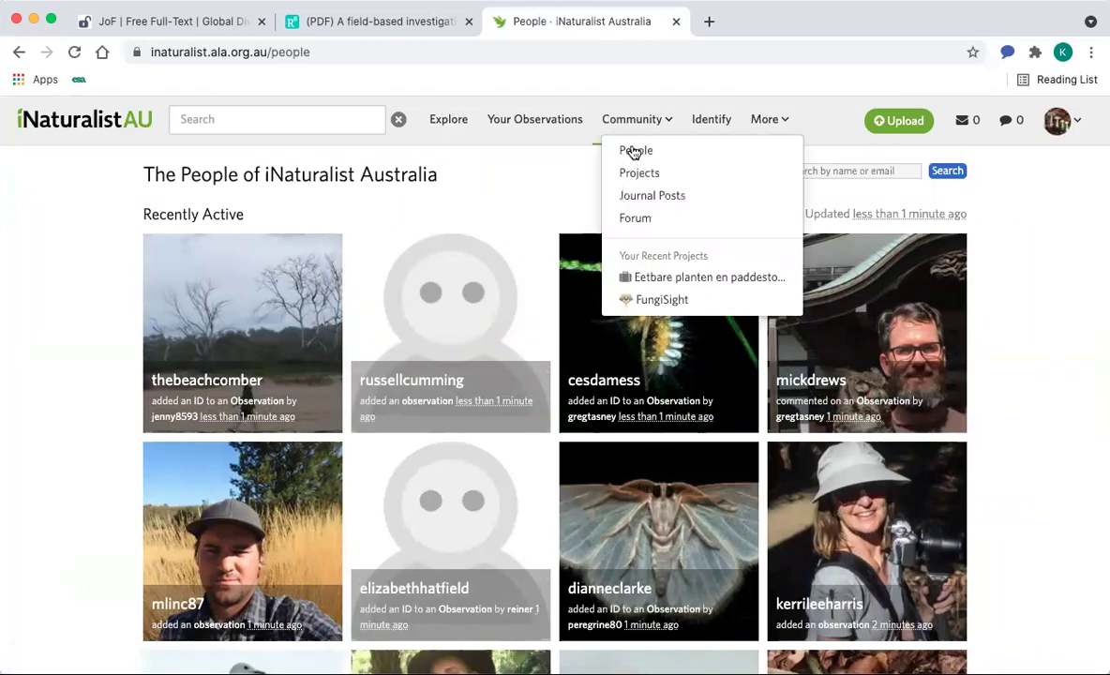
left_click(643, 218)
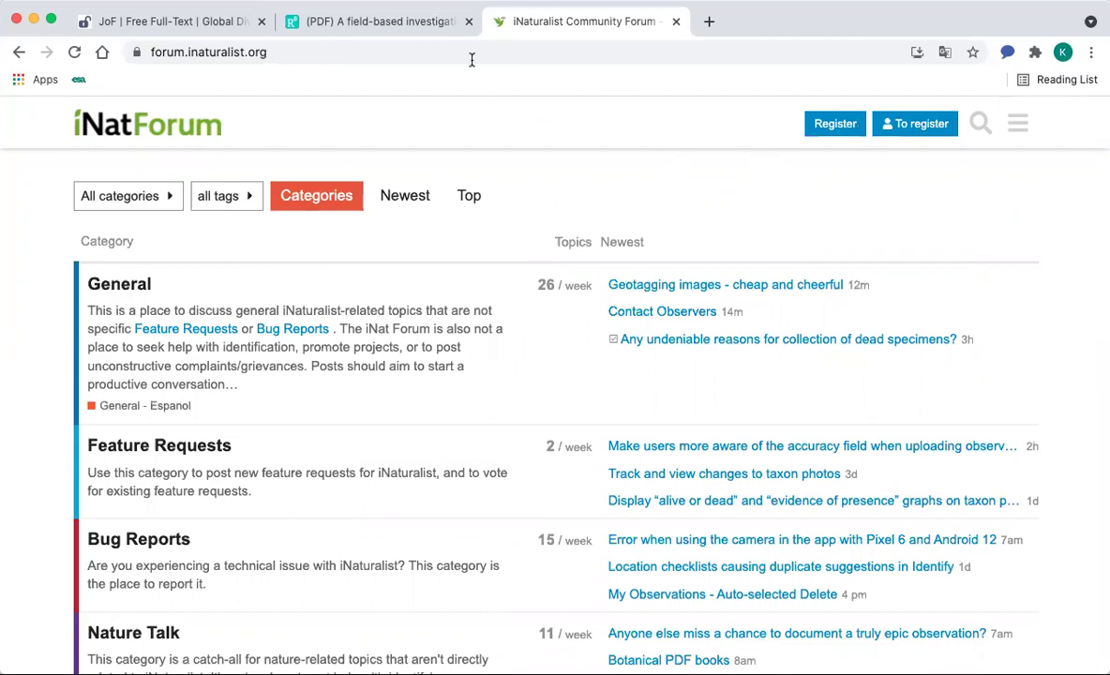
left_click(19, 52)
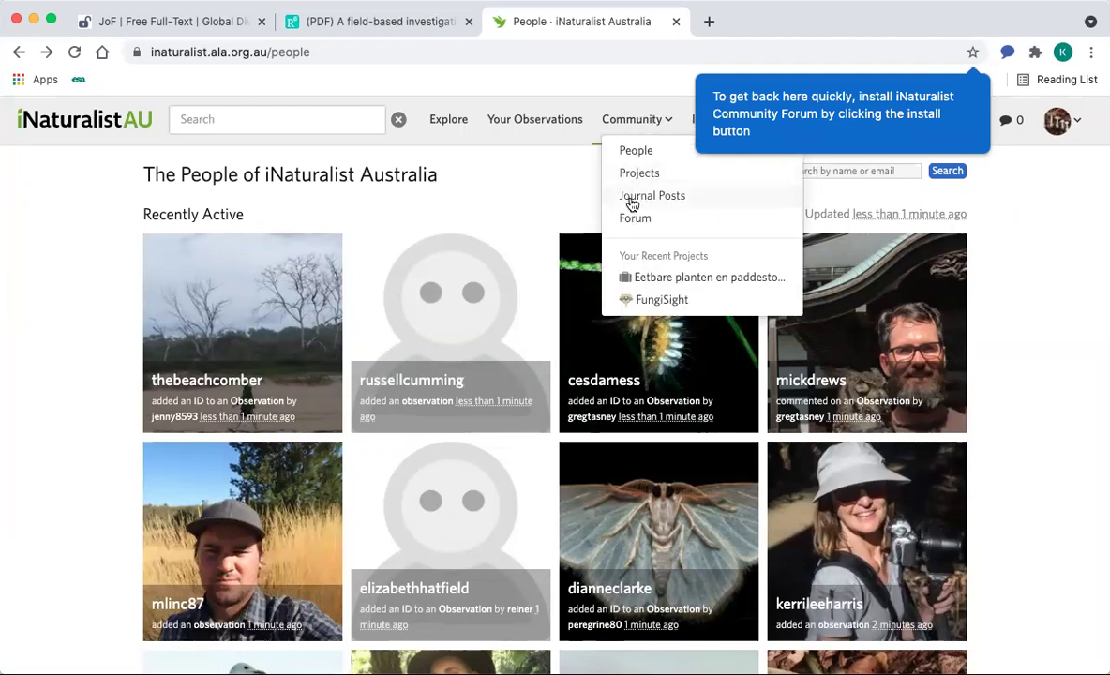
left_click(630, 203)
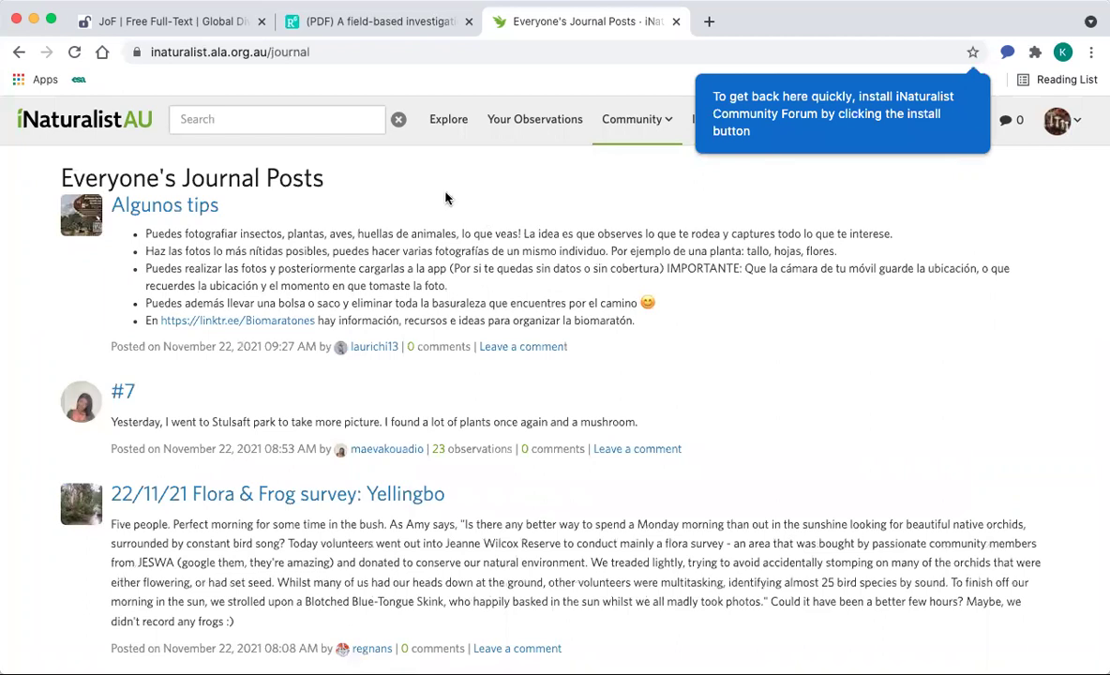
Step: Open the account's own journal from its home page and read the post "TIPS FOR GETTING AN IDENTIFICATION"
left_click(110, 131)
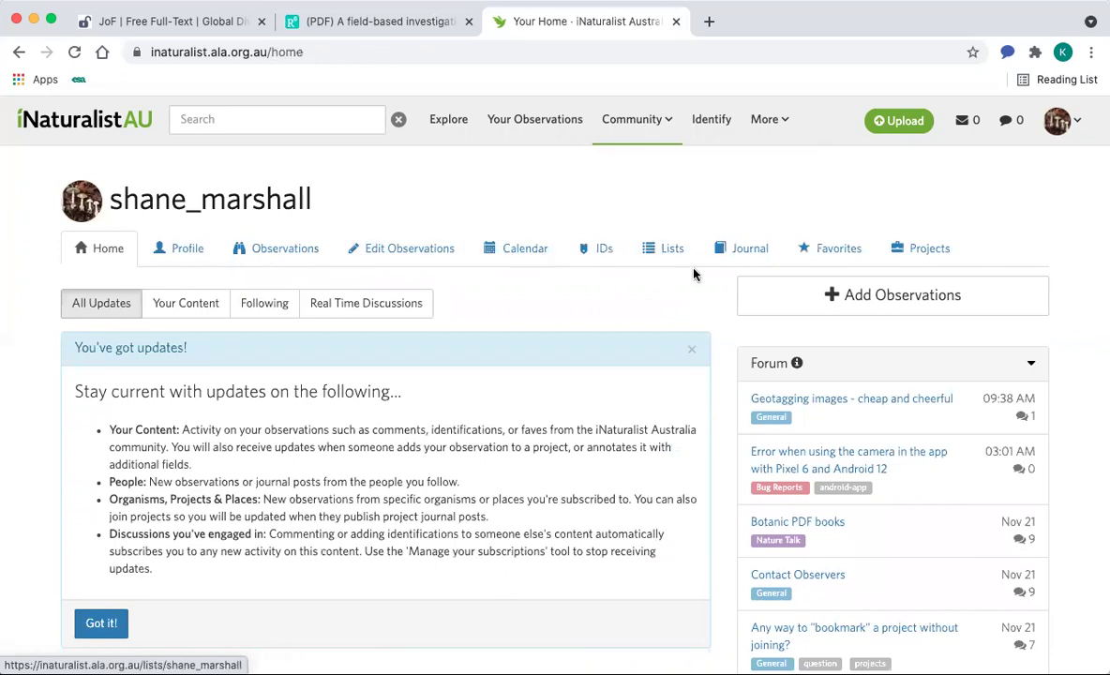
left_click(733, 257)
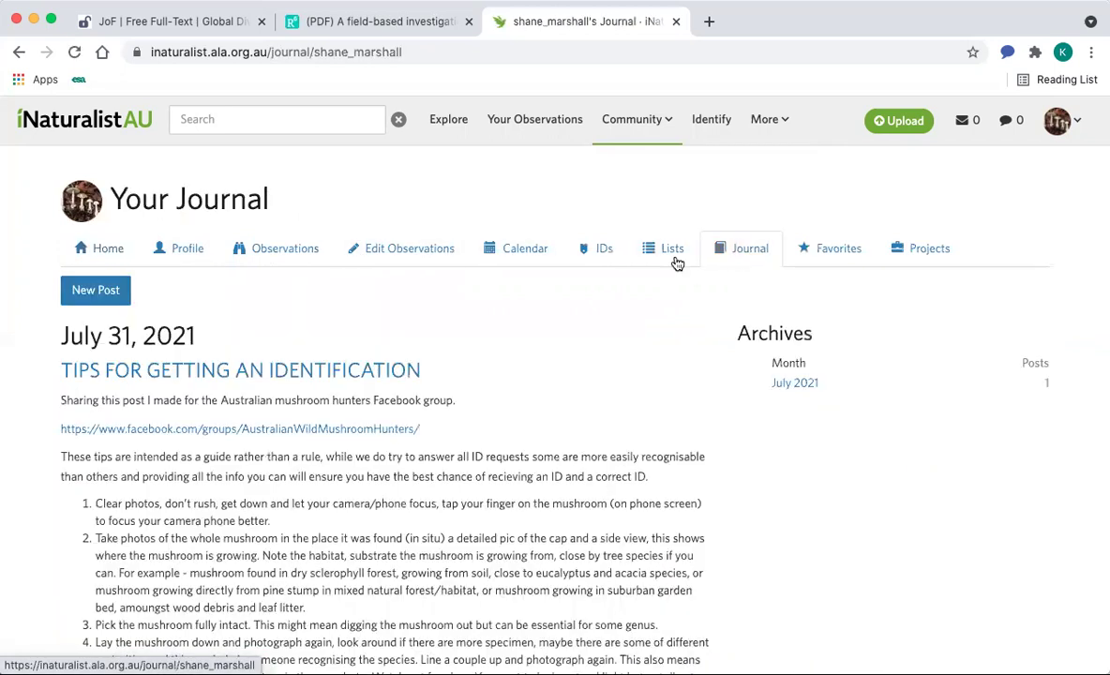
scroll(478, 410, "down", 3)
scroll(477, 410, "down", 4)
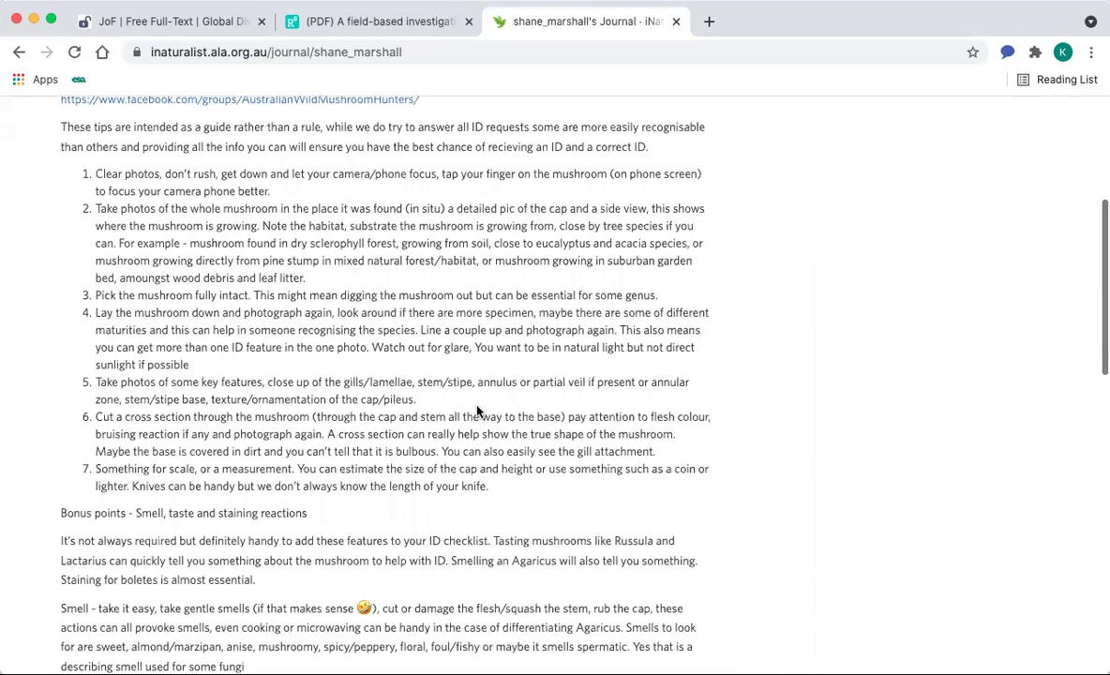
scroll(476, 408, "down", 4)
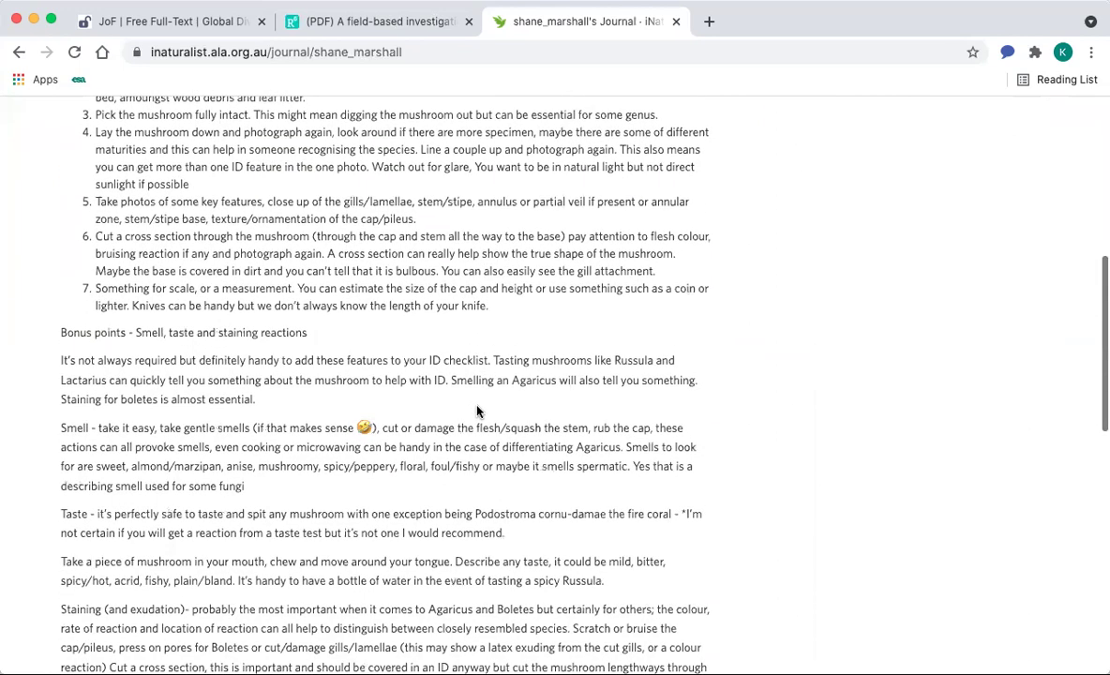
scroll(476, 410, "down", 5)
scroll(476, 409, "up", 2)
scroll(476, 410, "up", 12)
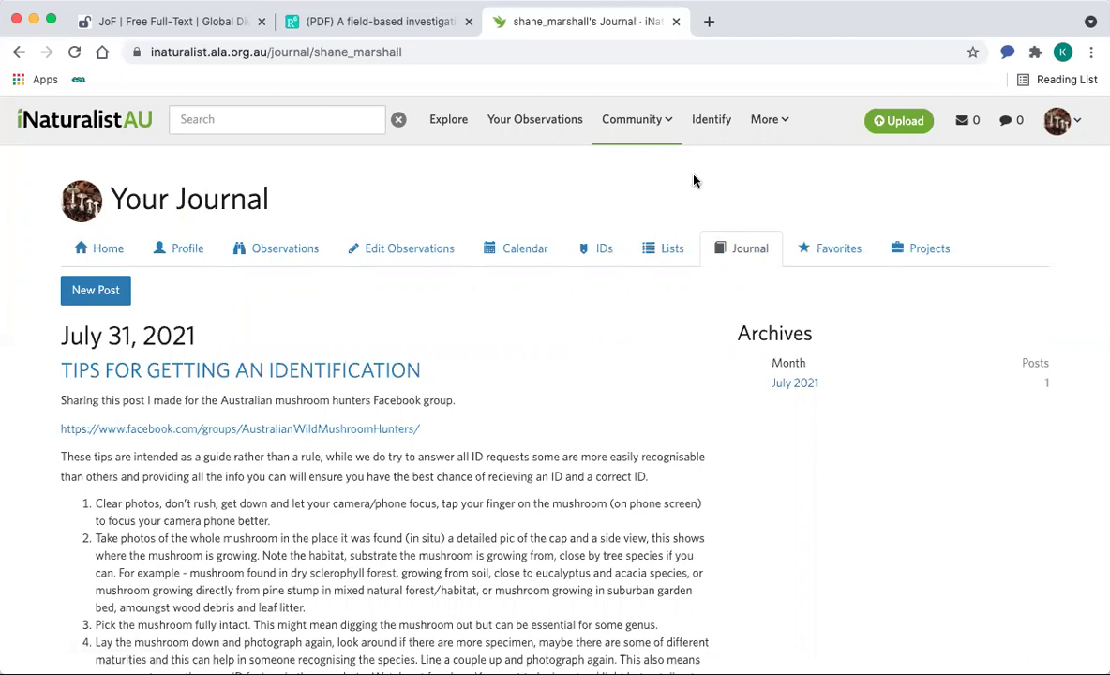
Step: Open the Identify page for Australia and filter its observations to the Fungi category
left_click(709, 122)
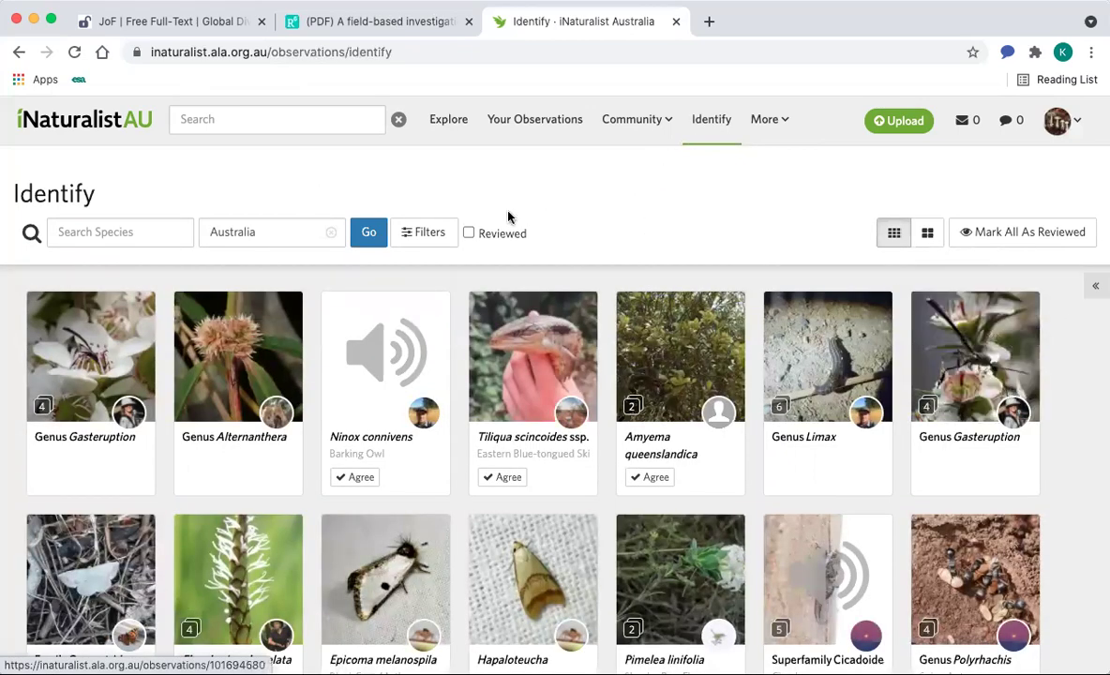
left_click(446, 231)
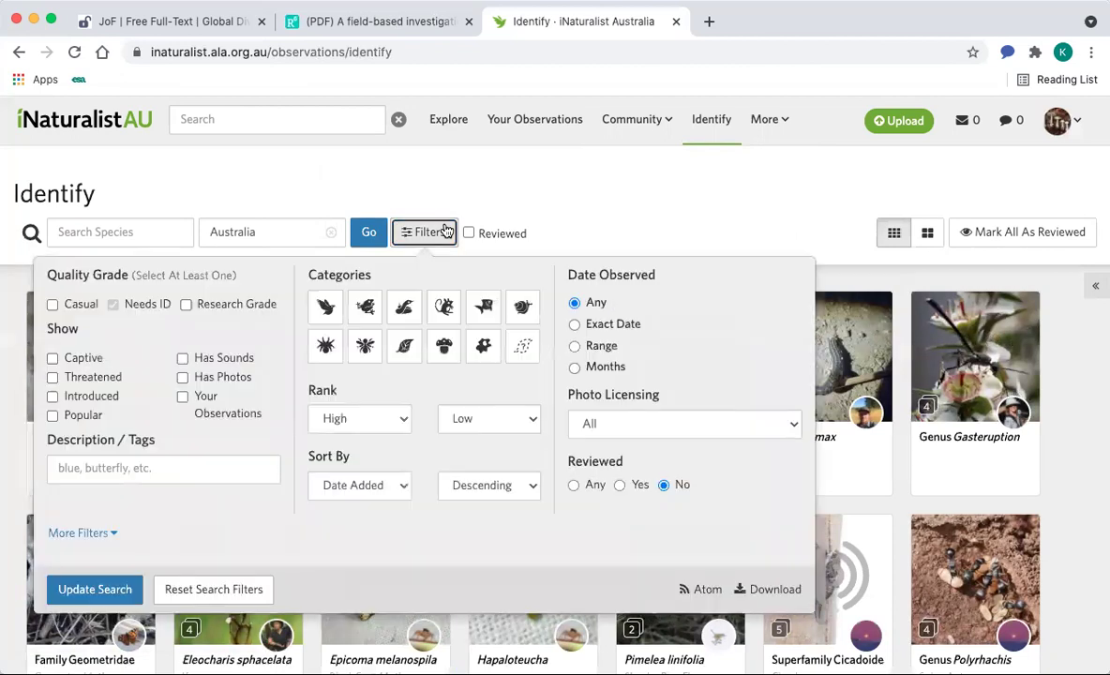
left_click(444, 344)
mouse_move(769, 138)
left_click(659, 202)
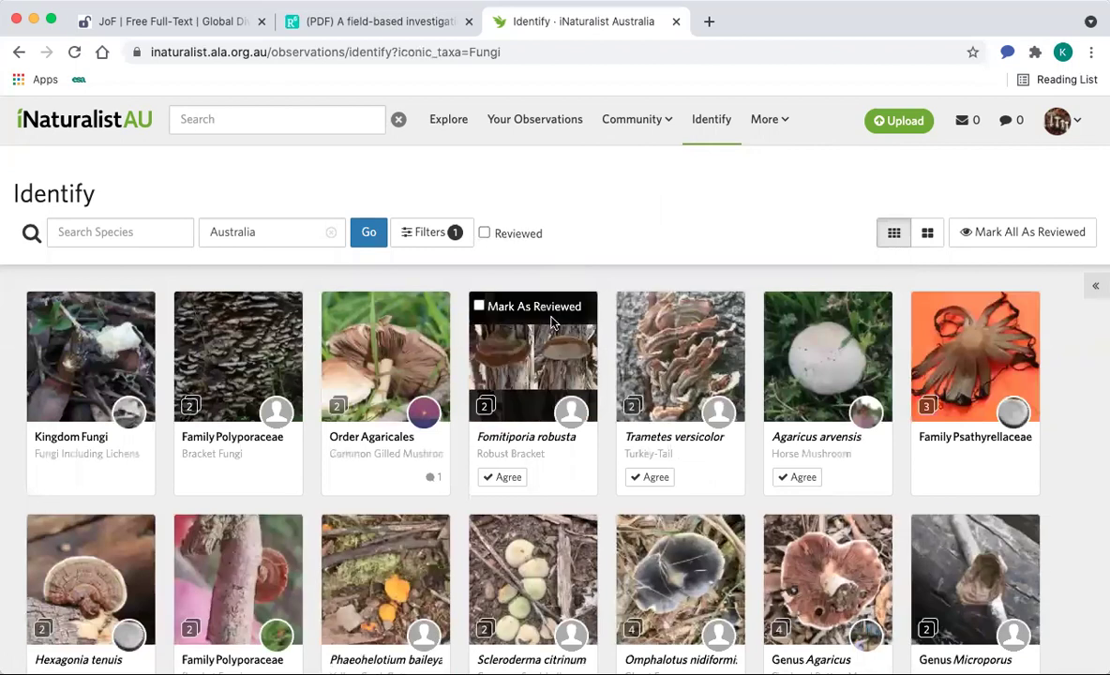
Step: View the details of the Agaricus arvensis observation in the Identify grid and close it again
scroll(480, 464, "down", 3)
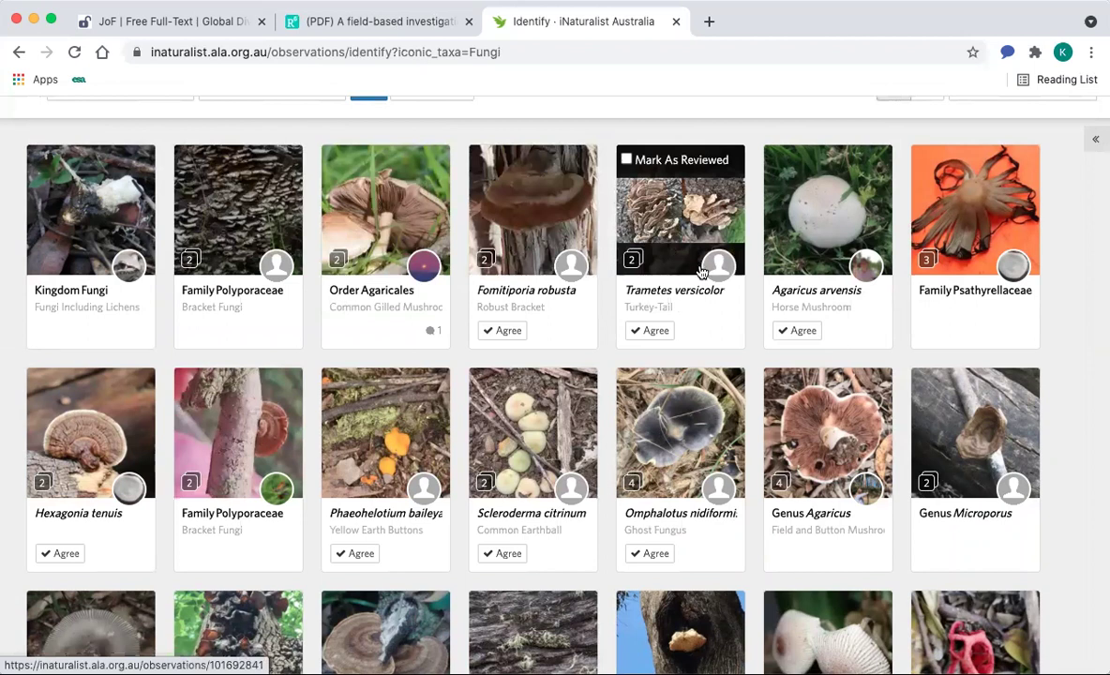
left_click(821, 209)
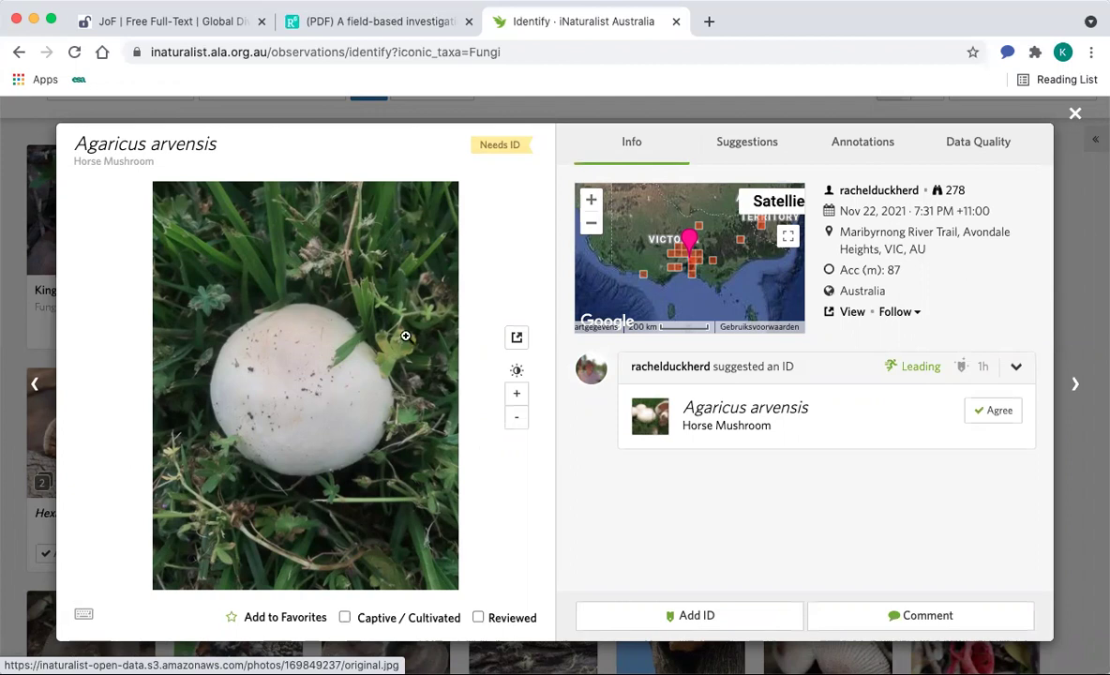
left_click(1077, 113)
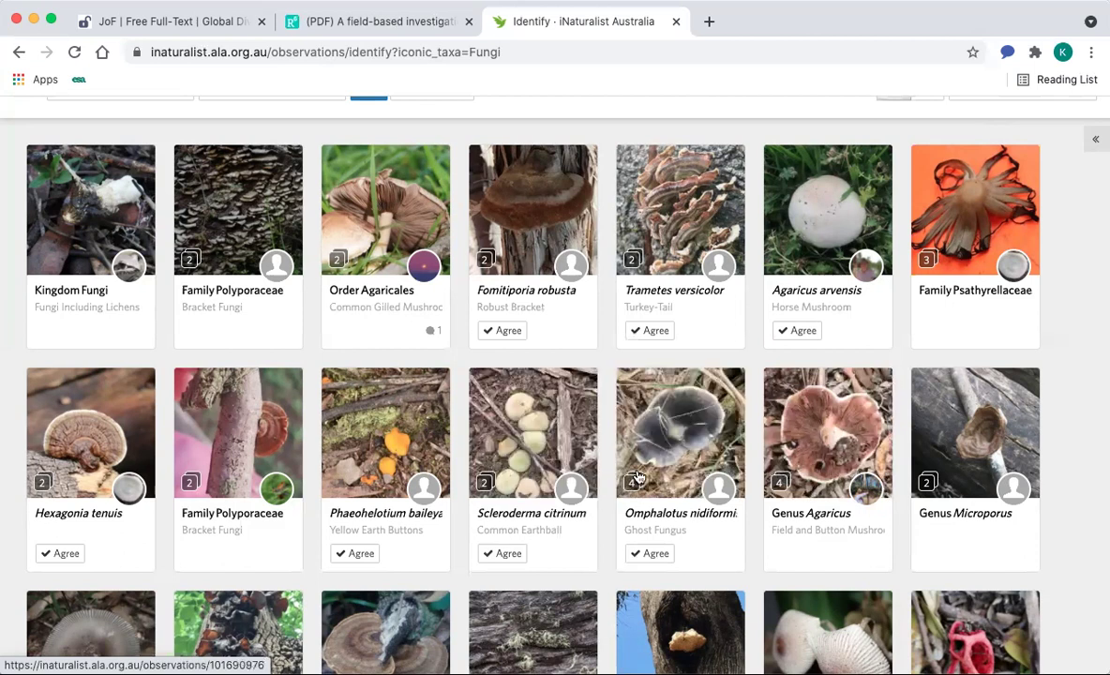
Step: Examine all four photos of the Omphalotus nidiformis observation and agree with its Ghost Fungus identification, closing the observation
left_click(688, 438)
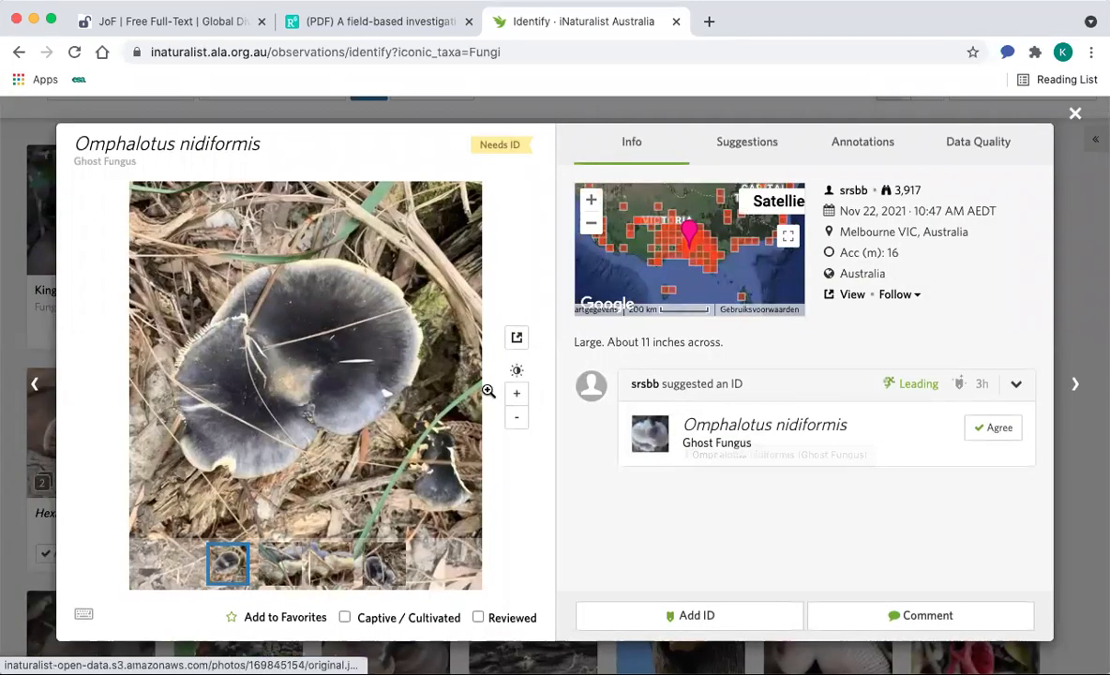
left_click(287, 570)
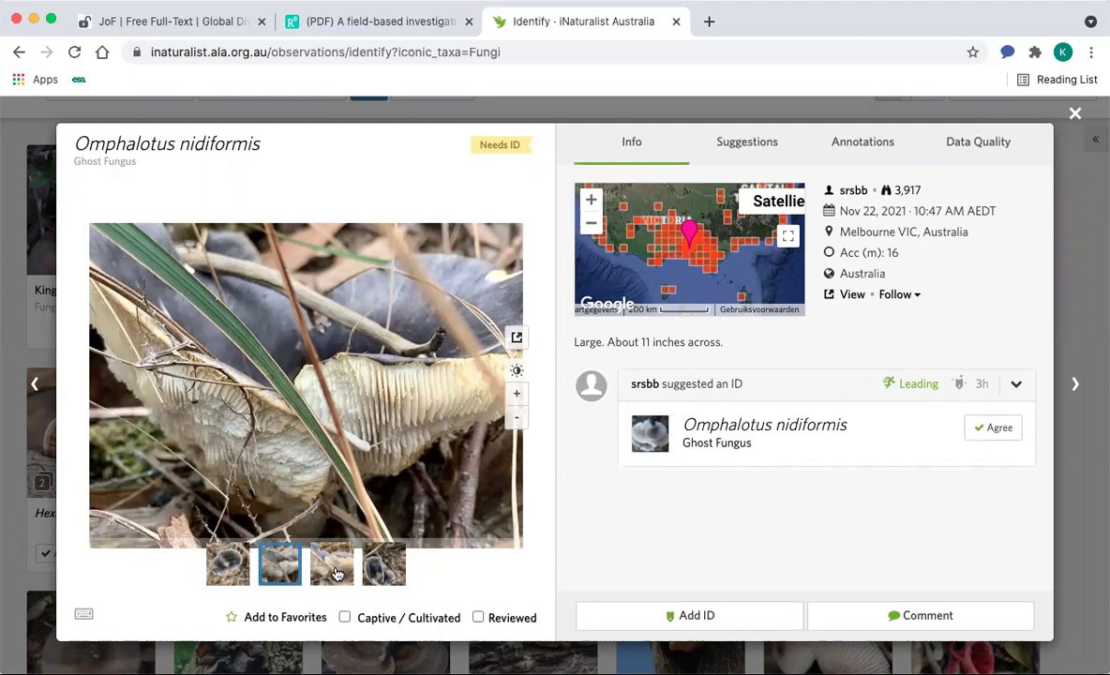
left_click(335, 572)
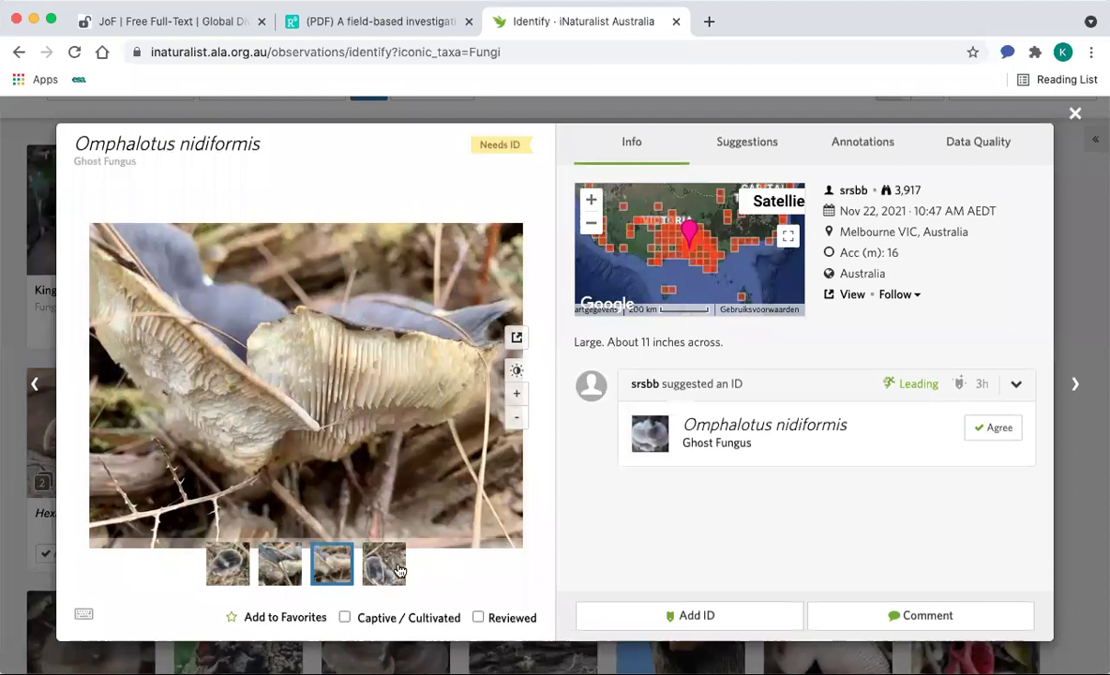
left_click(380, 563)
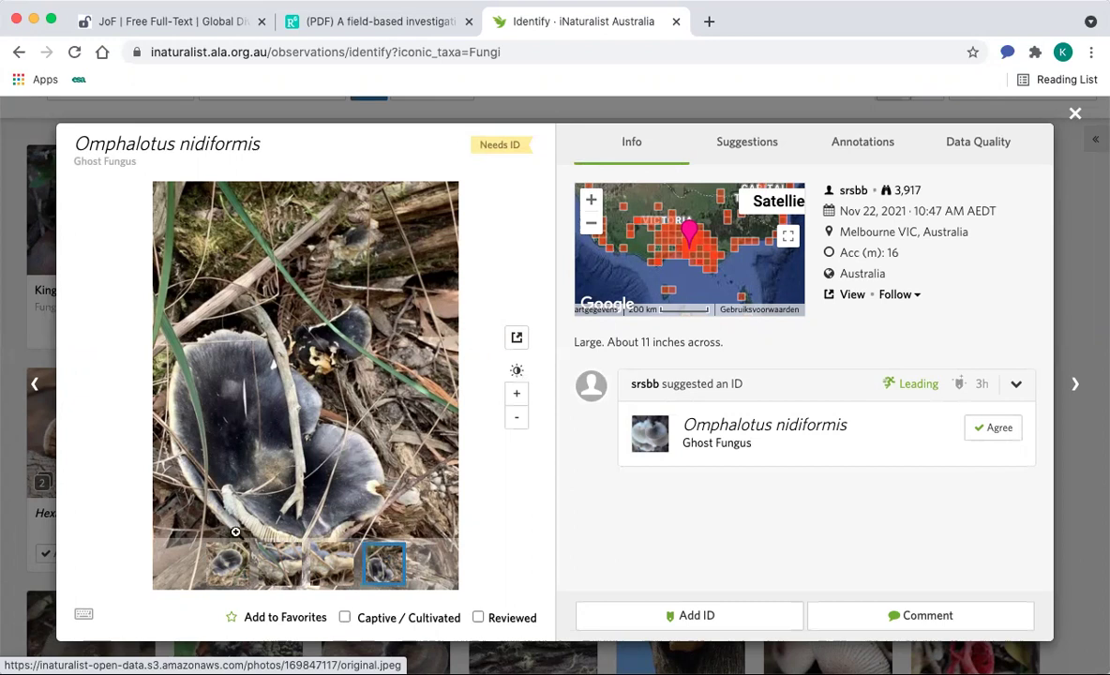
left_click(226, 582)
left_click(287, 566)
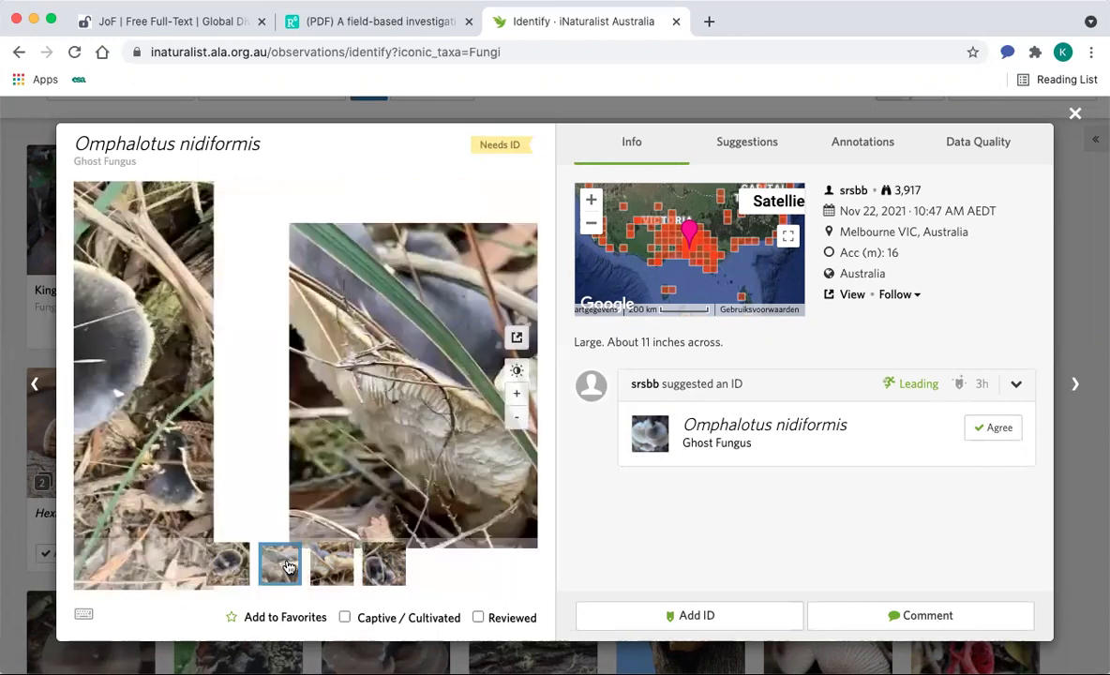
left_click(330, 565)
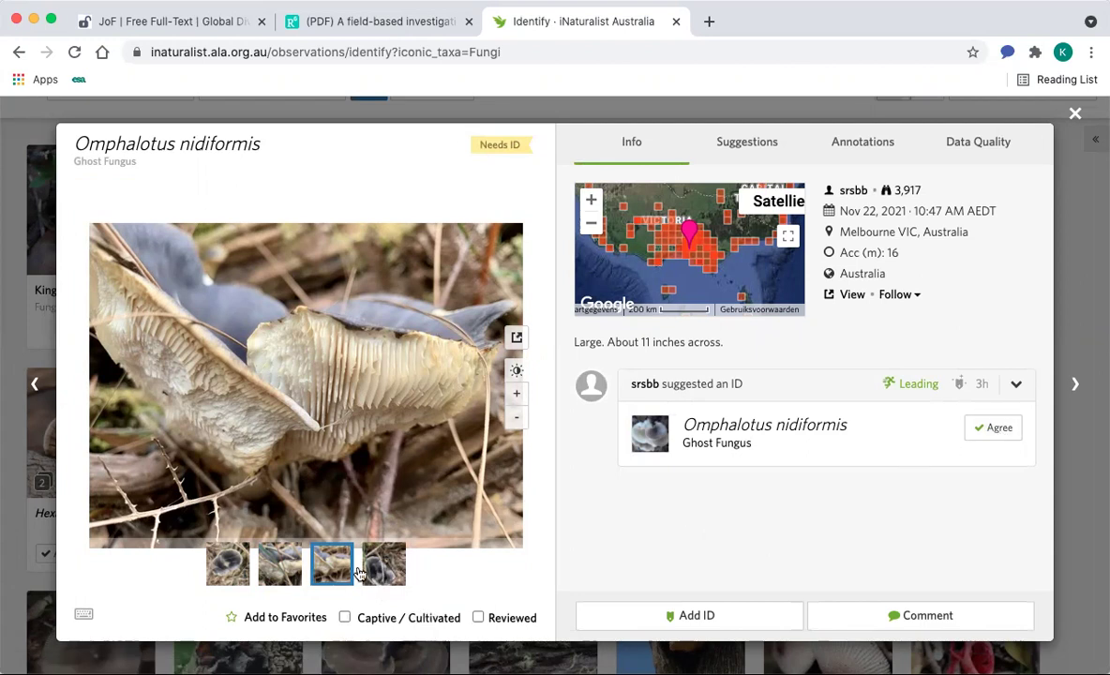
left_click(280, 568)
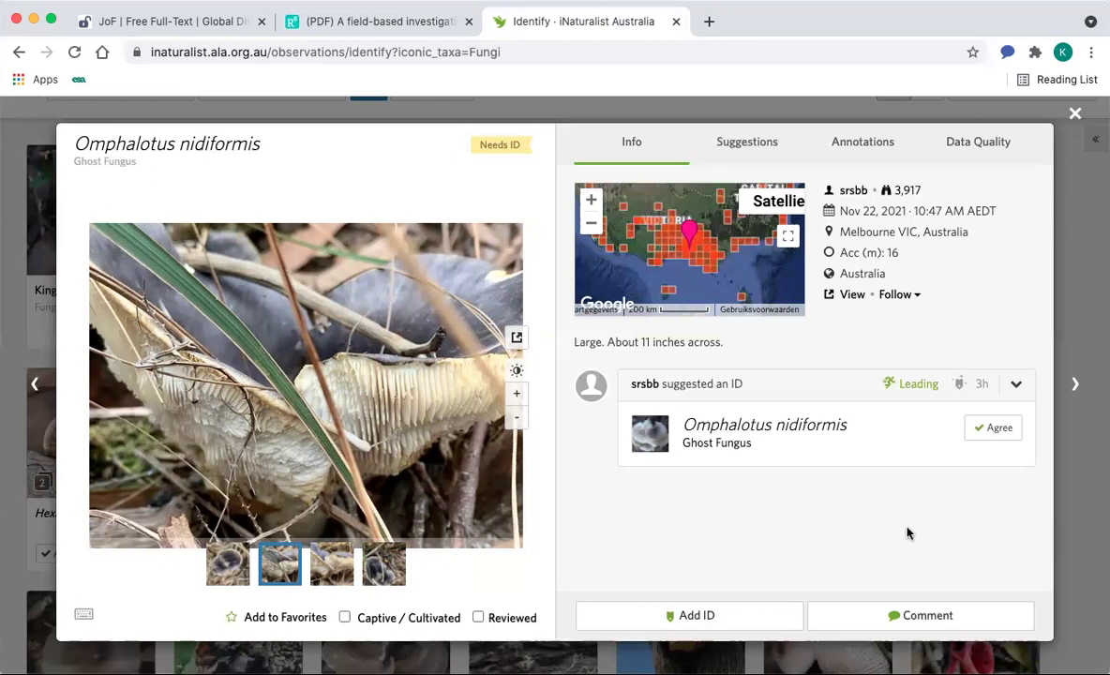
left_click(997, 427)
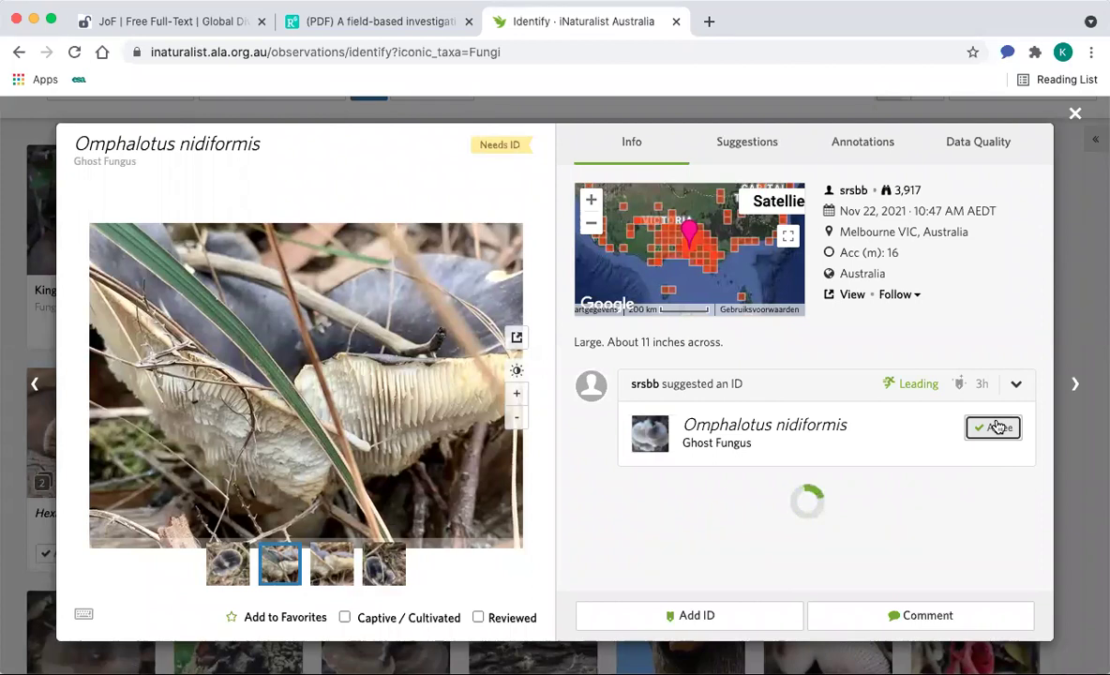
left_click(1041, 113)
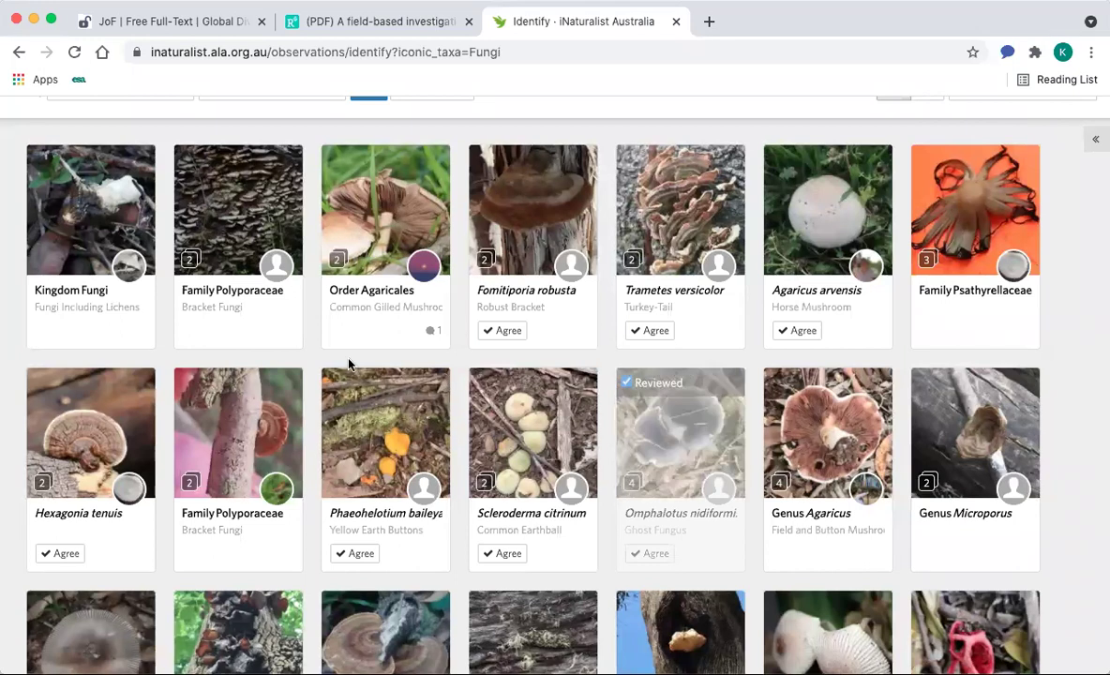
Step: Open the Kingdom Fungi observation of two mushrooms in grass and inspect its photo close up
scroll(272, 329, "down", 2)
scroll(288, 354, "down", 5)
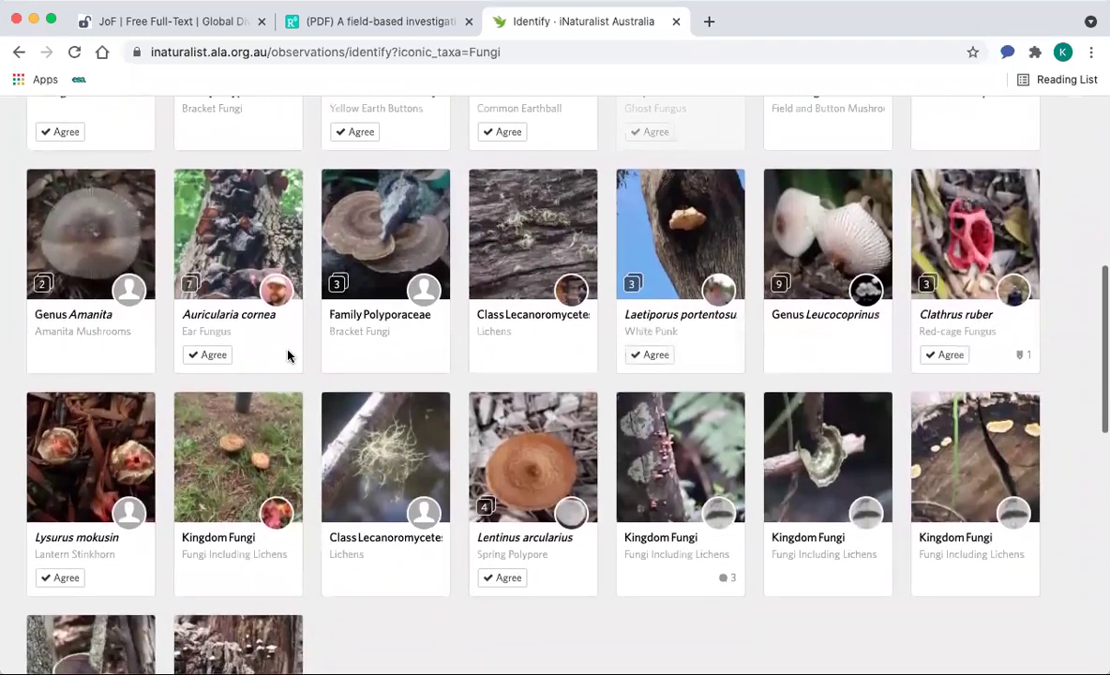
scroll(288, 354, "down", 1)
scroll(288, 354, "down", 1)
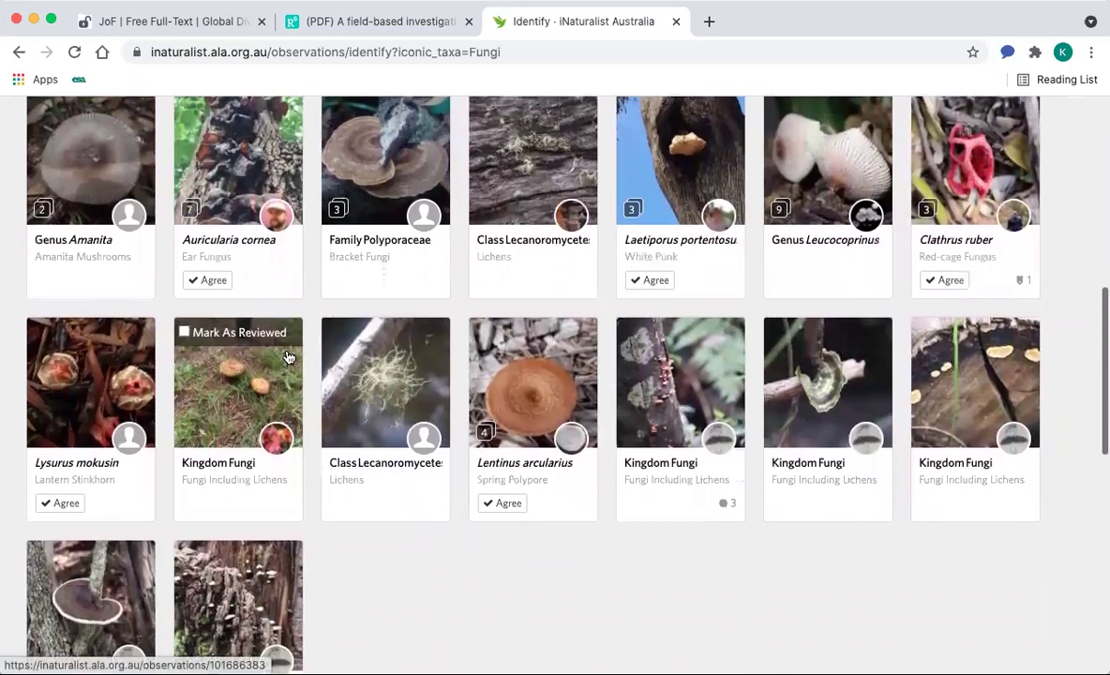
left_click(233, 380)
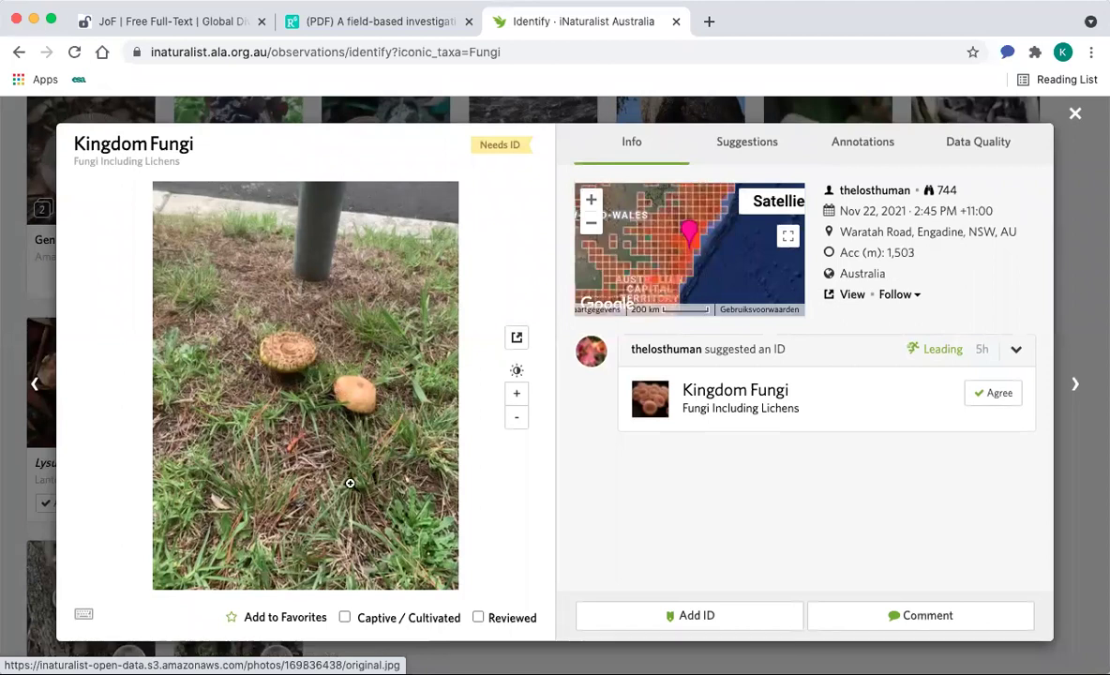
left_click(319, 361)
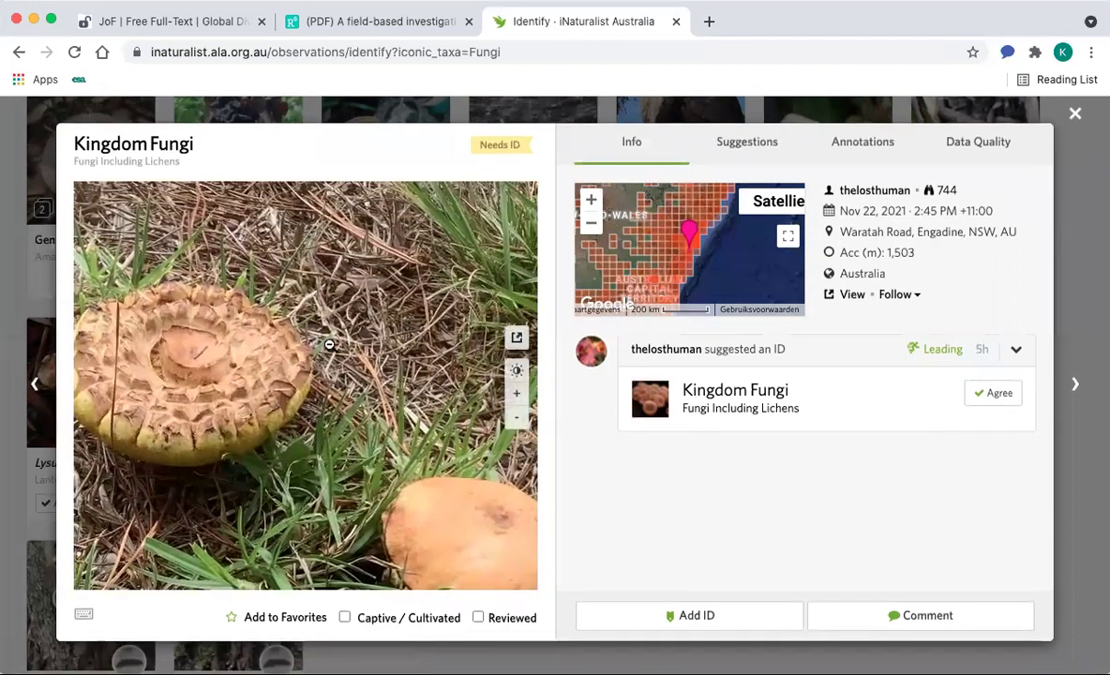
left_click(427, 443)
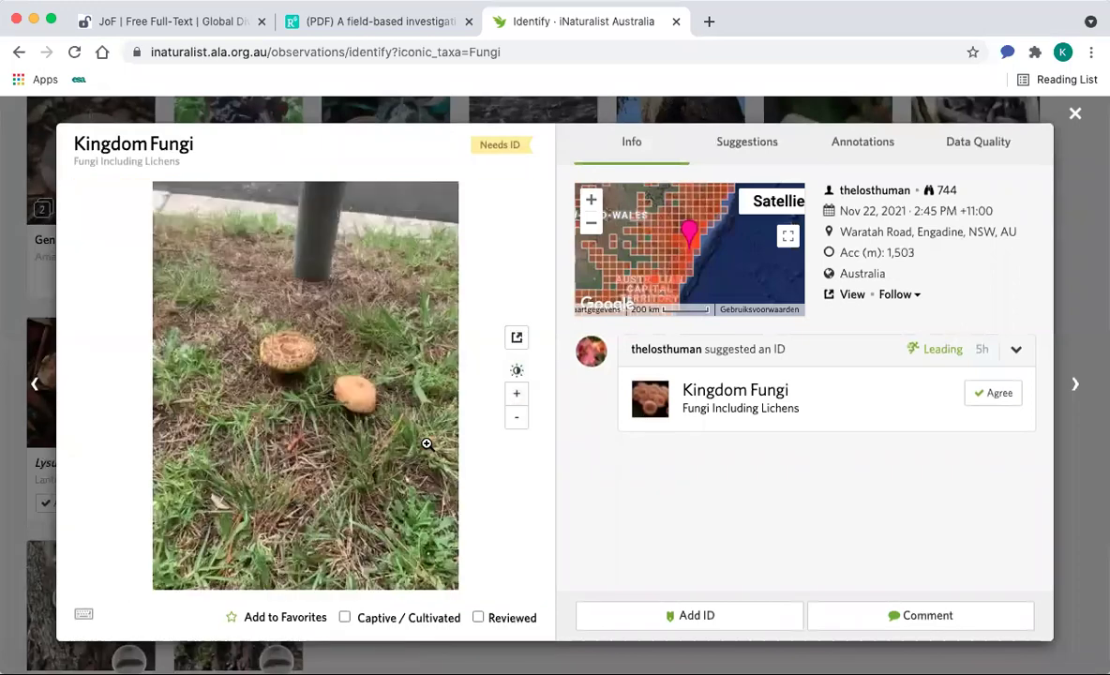
Step: Add Order Boletales as the identification of the two mushrooms in grass, save it and close the observation
left_click(679, 619)
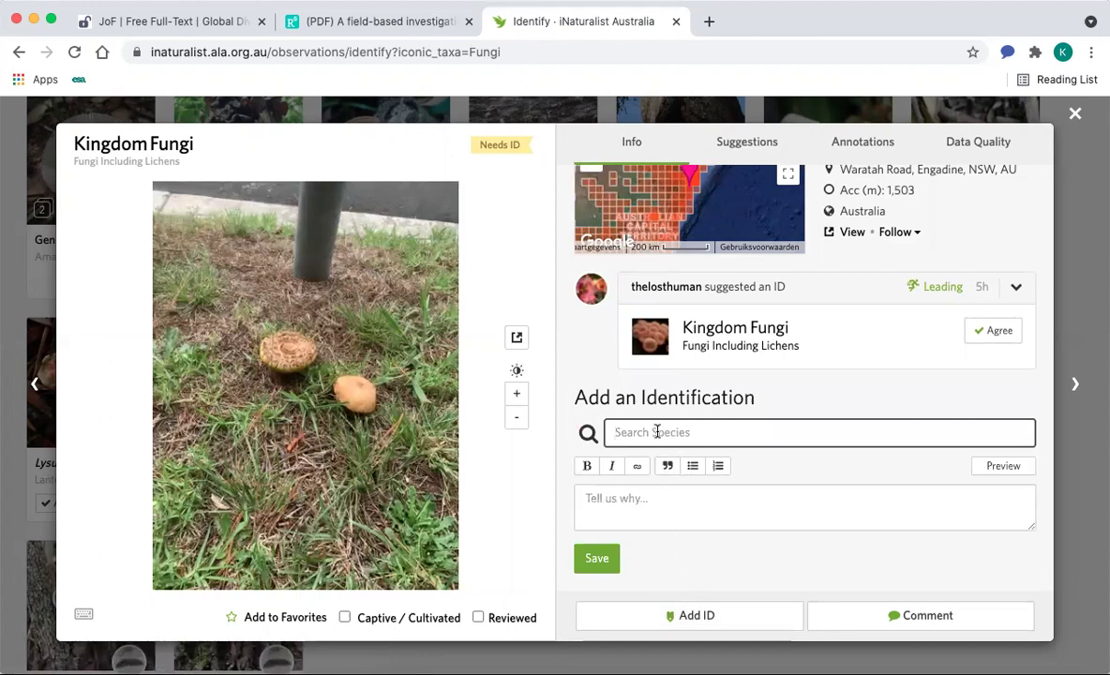
type("bole")
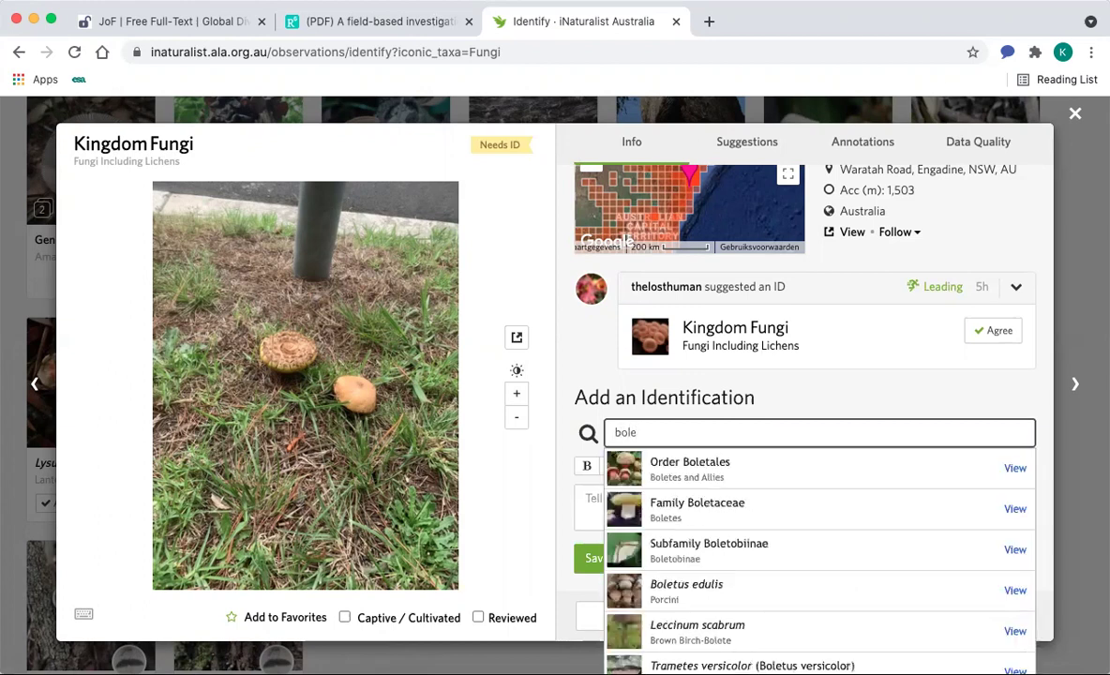
left_click(672, 473)
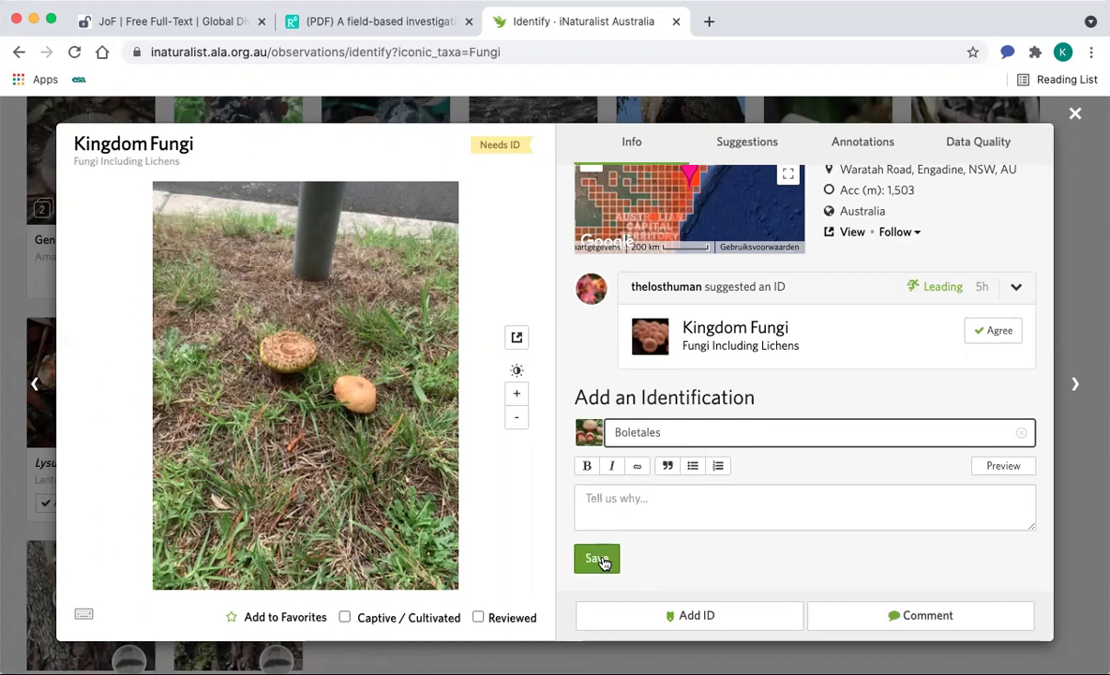
left_click(597, 559)
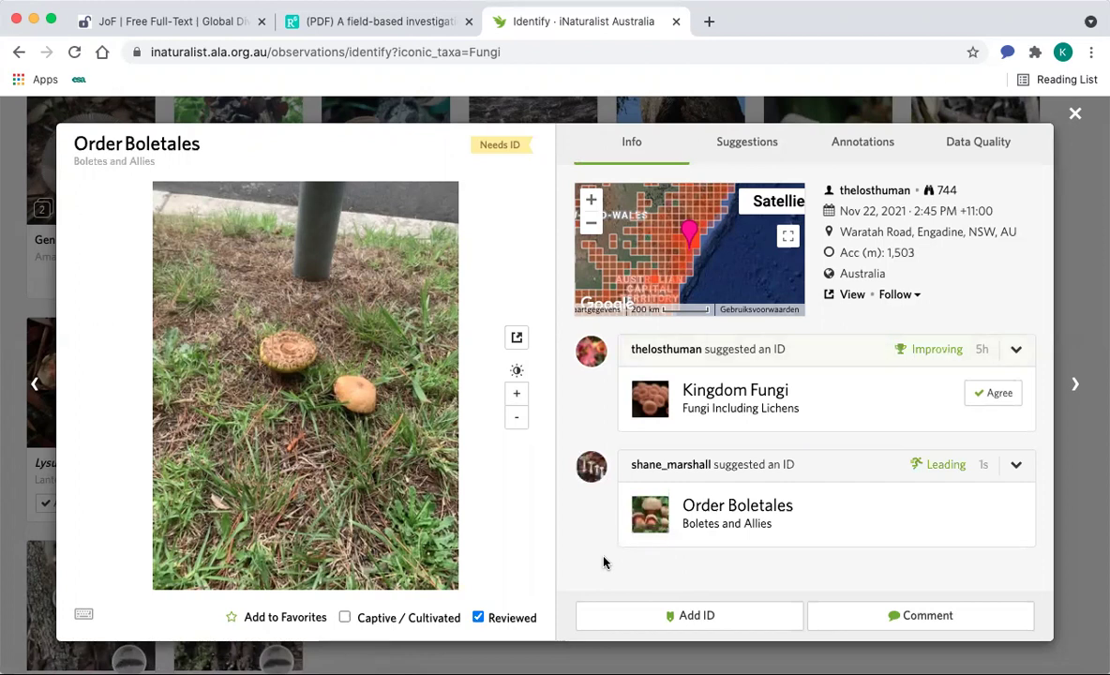
left_click(1075, 114)
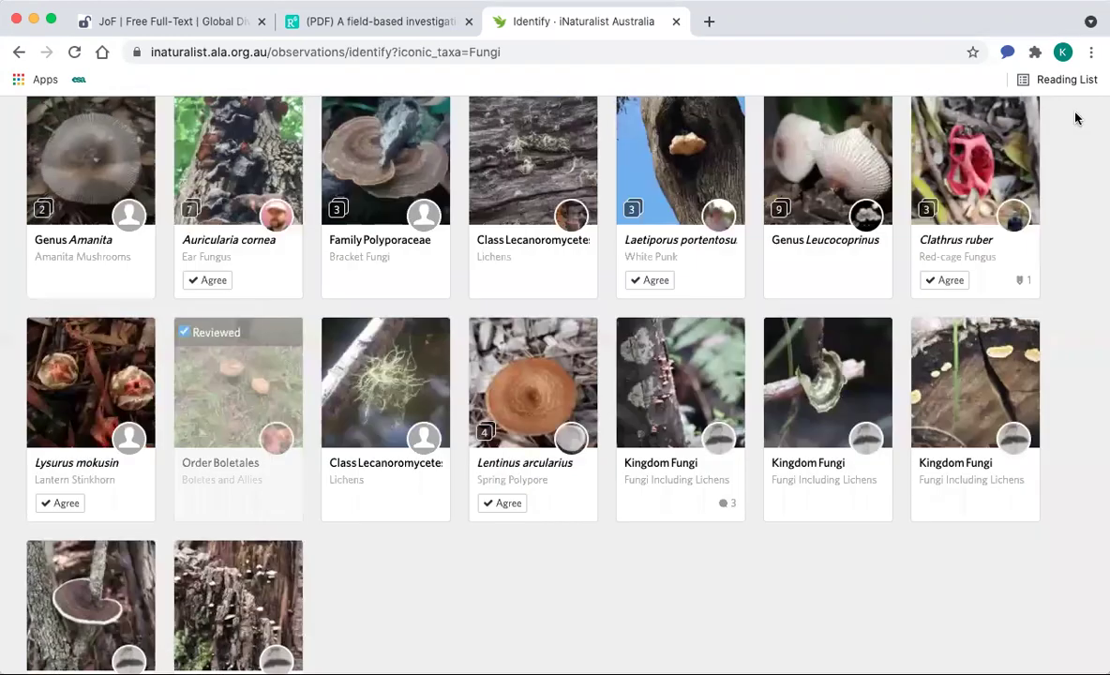
Step: Start uploading new observations and add four mushroom photos
scroll(802, 303, "down", 5)
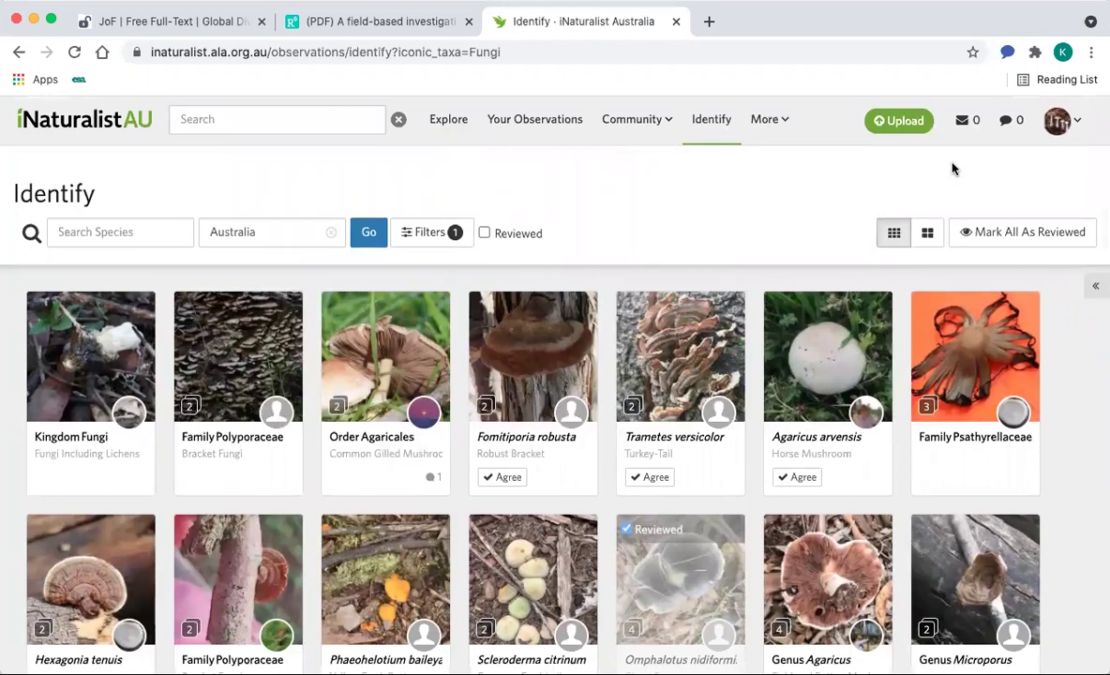
left_click(915, 122)
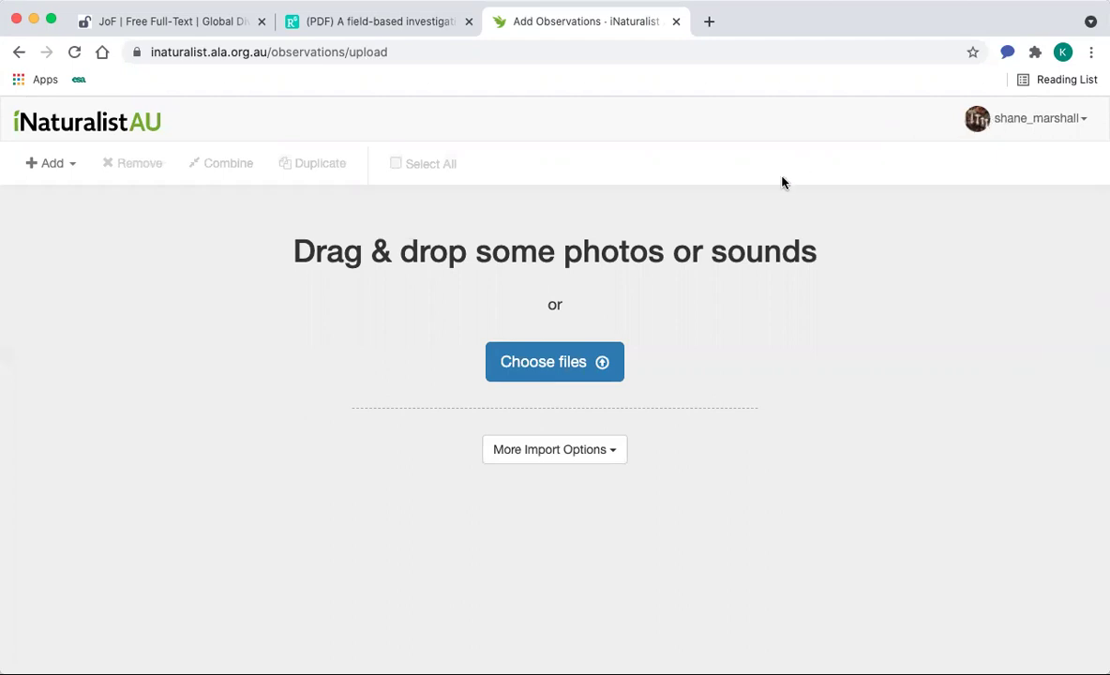
left_click(552, 358)
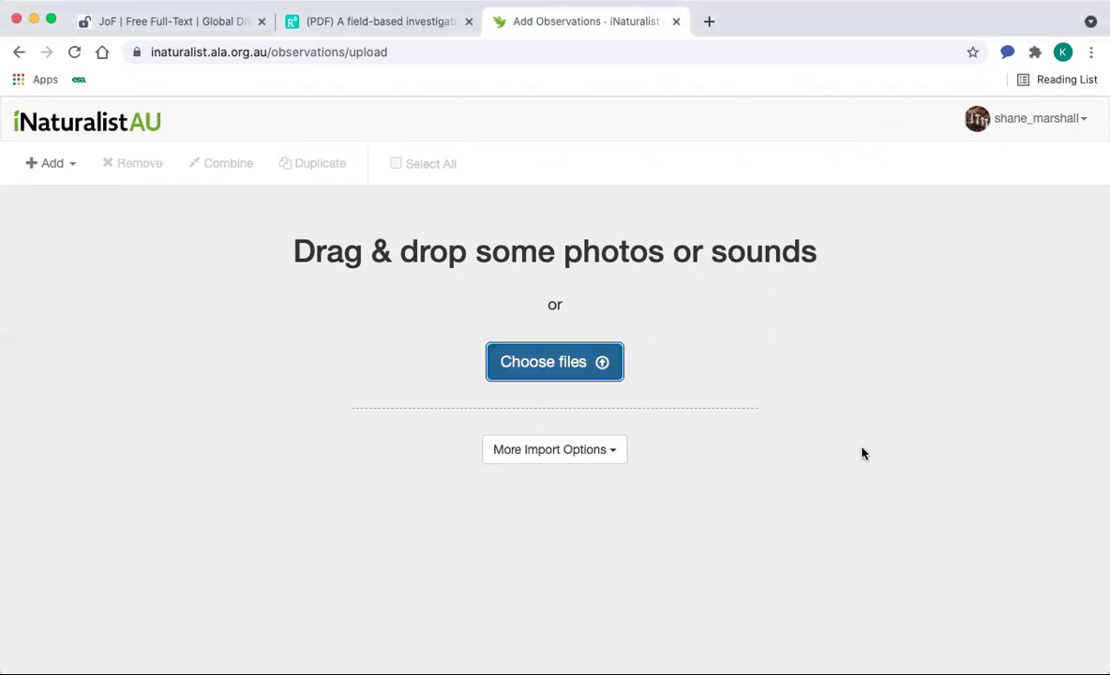
left_click_drag(861, 453, 862, 451)
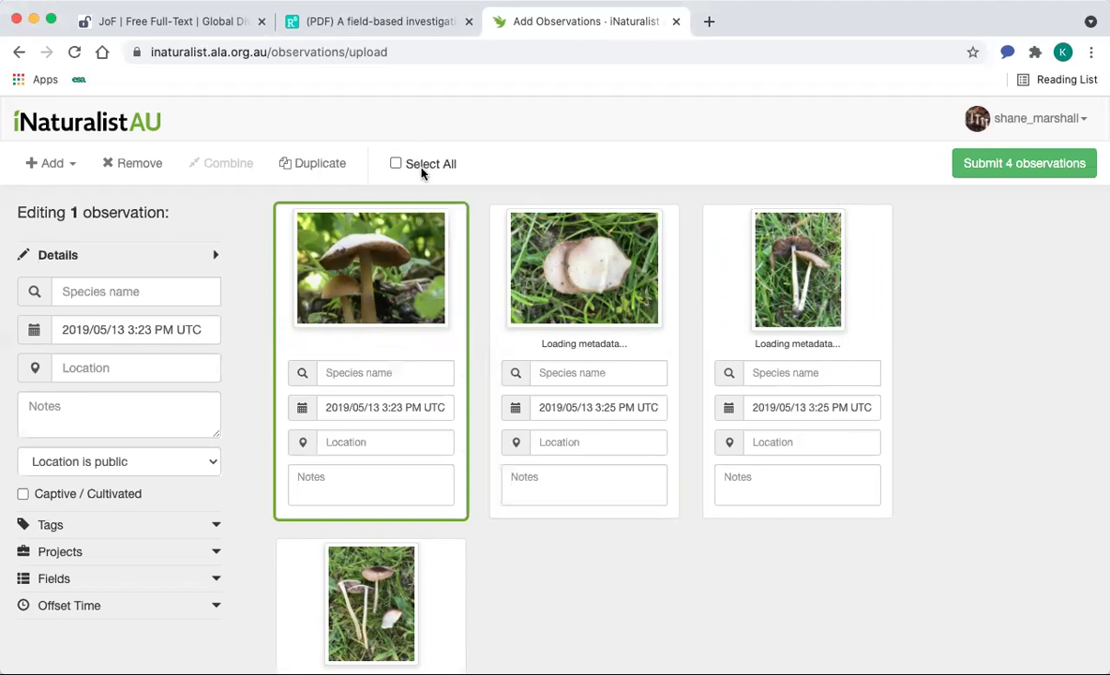
Step: Combine the four mushroom photos into a single observation and look at the suggested species names
left_click_drag(539, 276, 379, 255)
left_click_drag(568, 288, 392, 270)
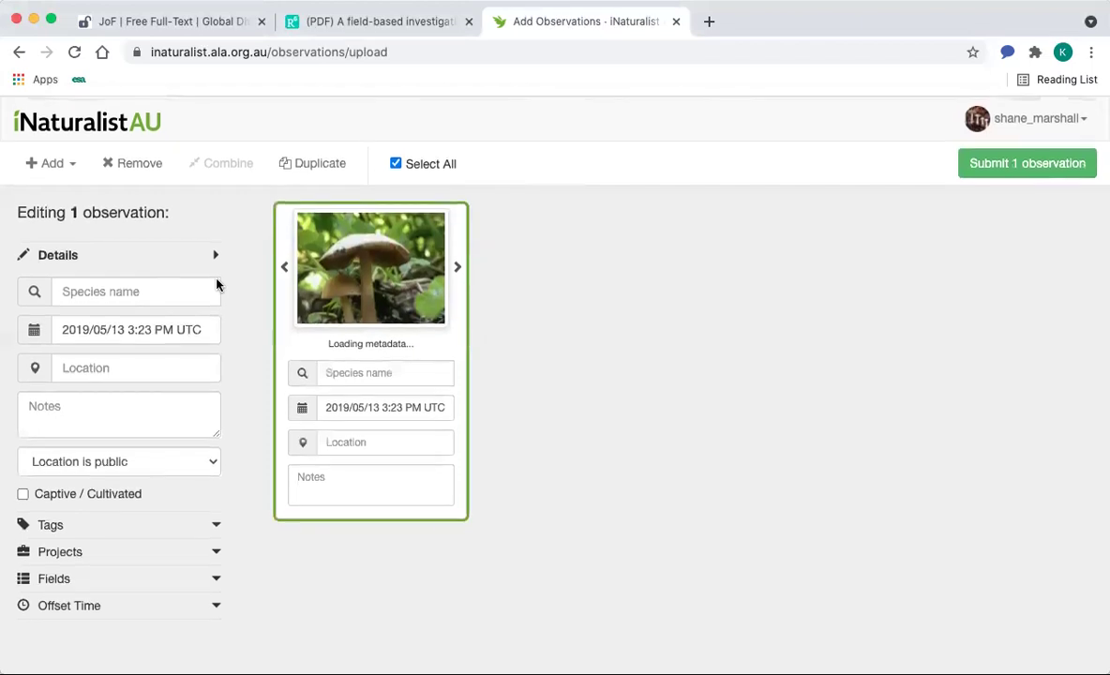
left_click(144, 293)
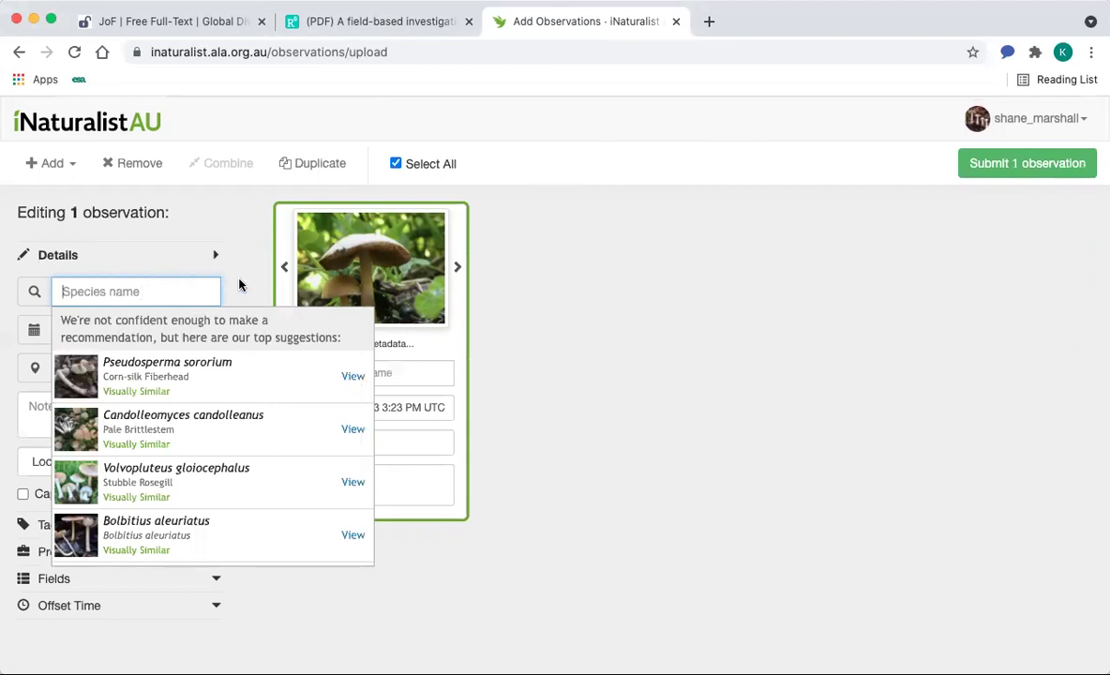
left_click(239, 285)
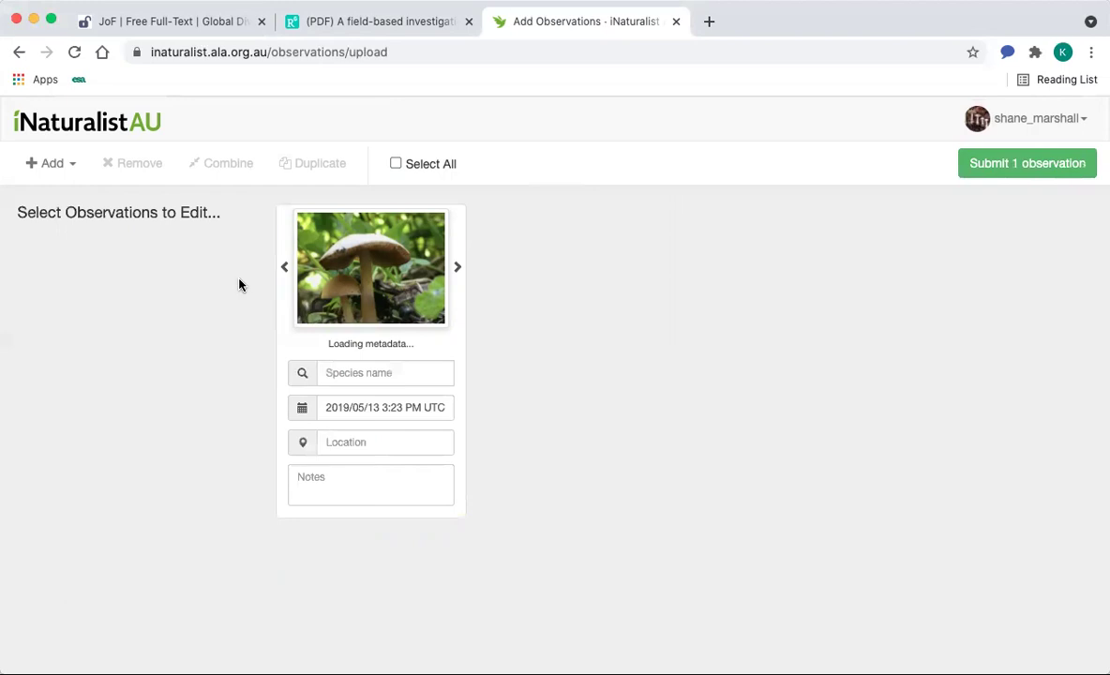
Step: View the new observation's four photos one by one at full size, rechecking the first photo
mouse_move(282, 285)
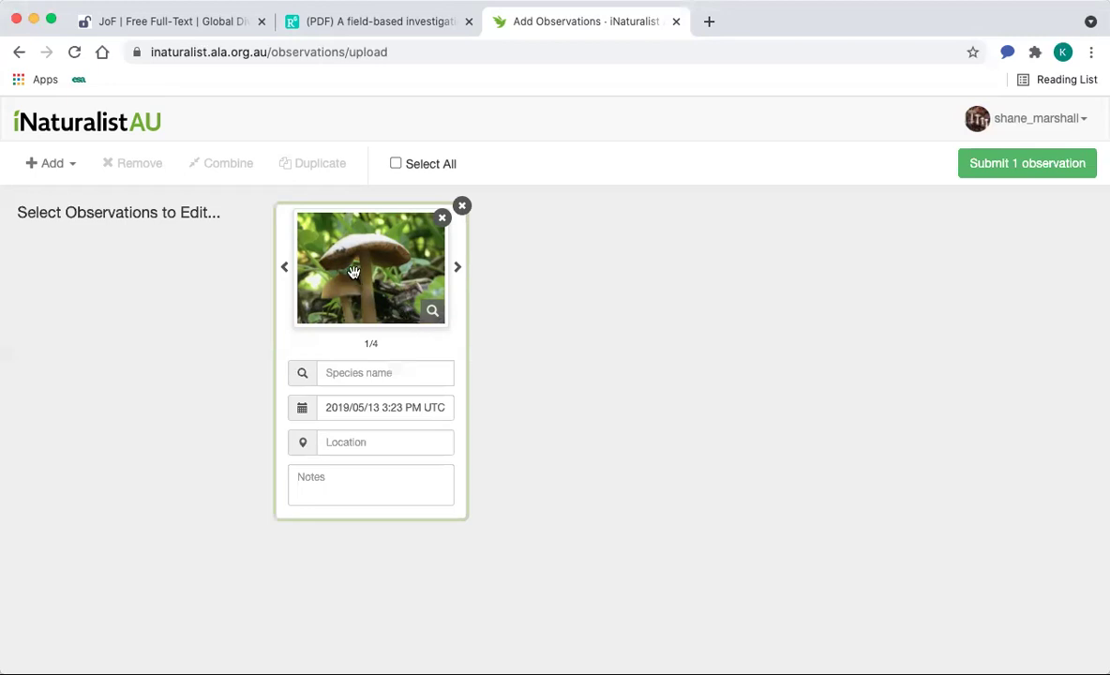
left_click(355, 274)
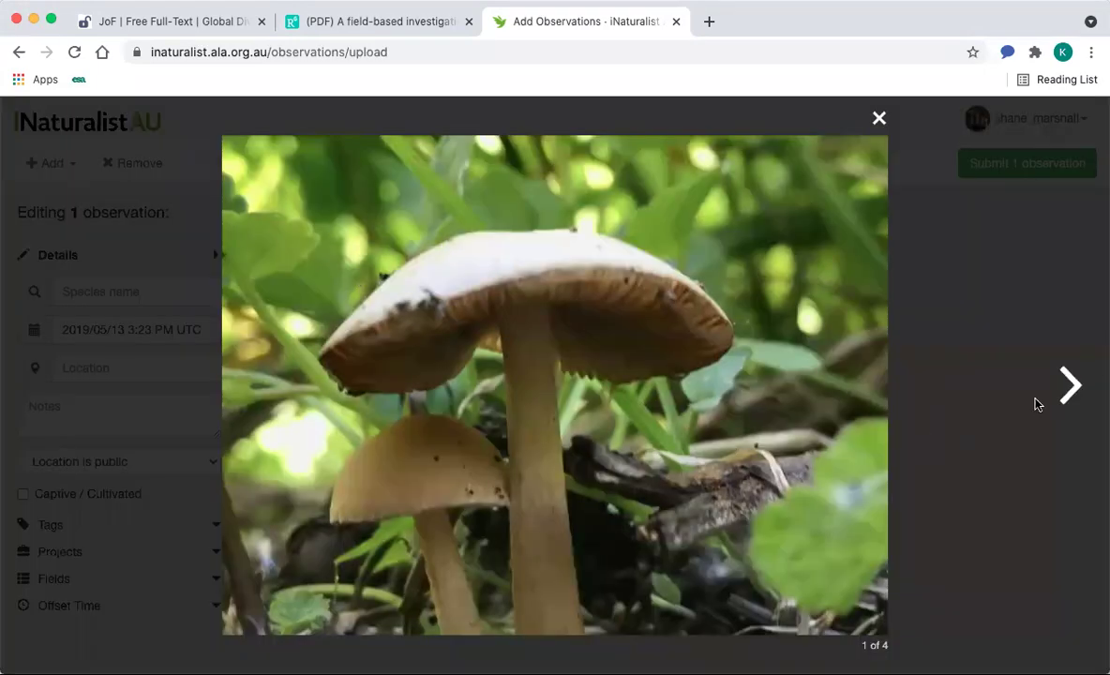
left_click(1071, 387)
left_click(1070, 386)
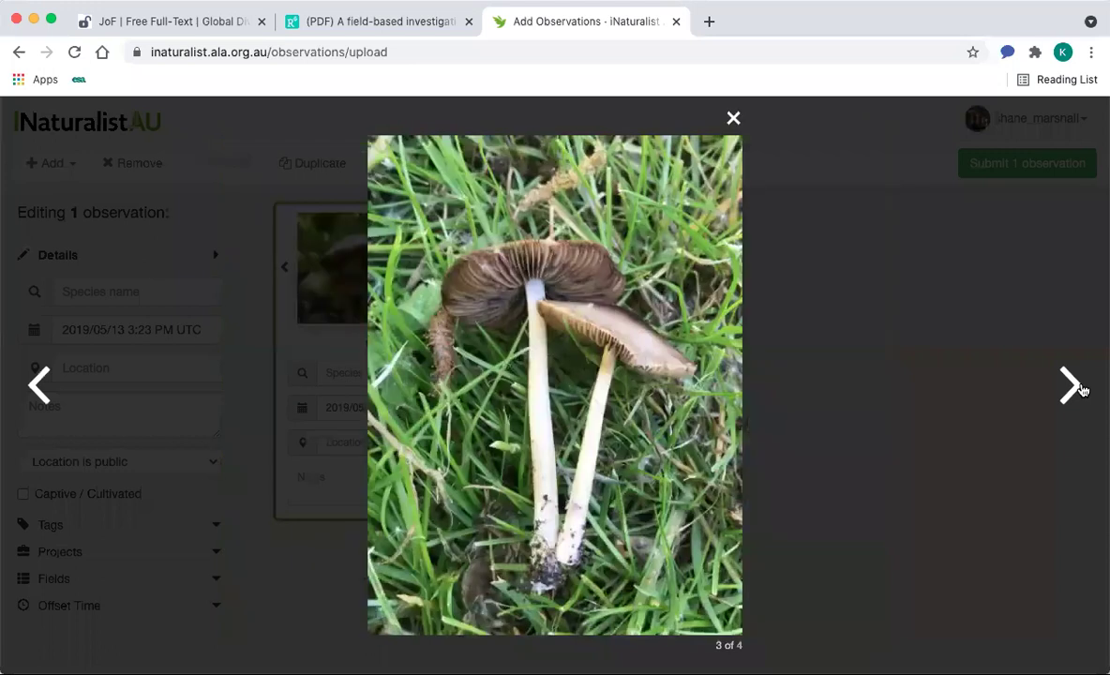
left_click(1071, 386)
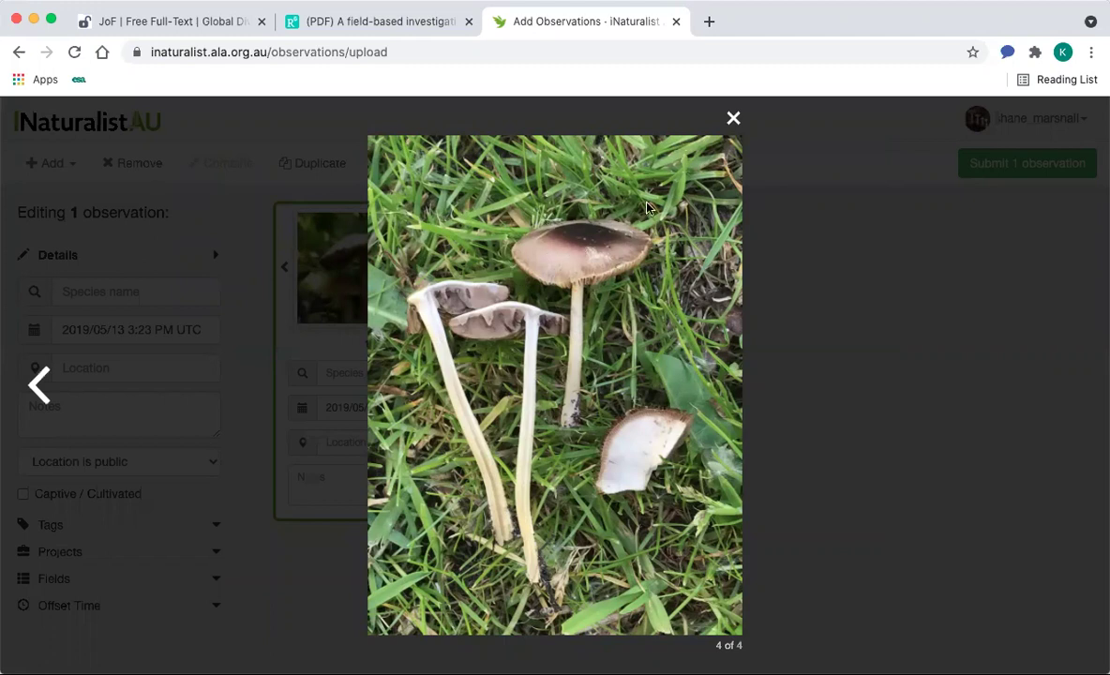
left_click(738, 119)
left_click(440, 353)
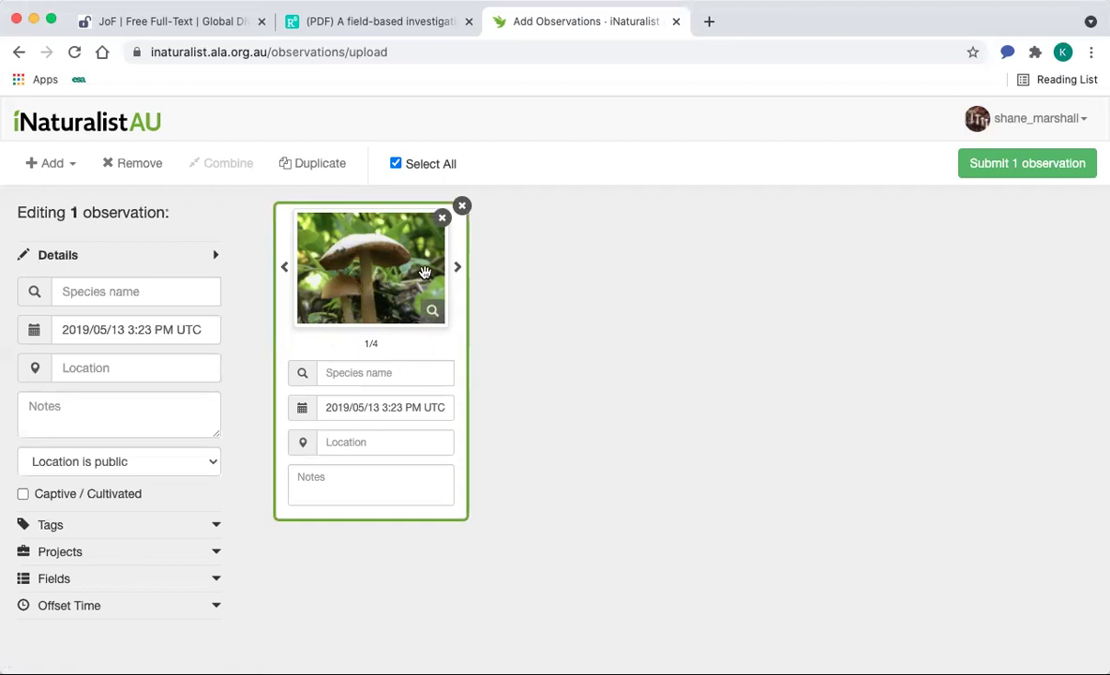
left_click(386, 227)
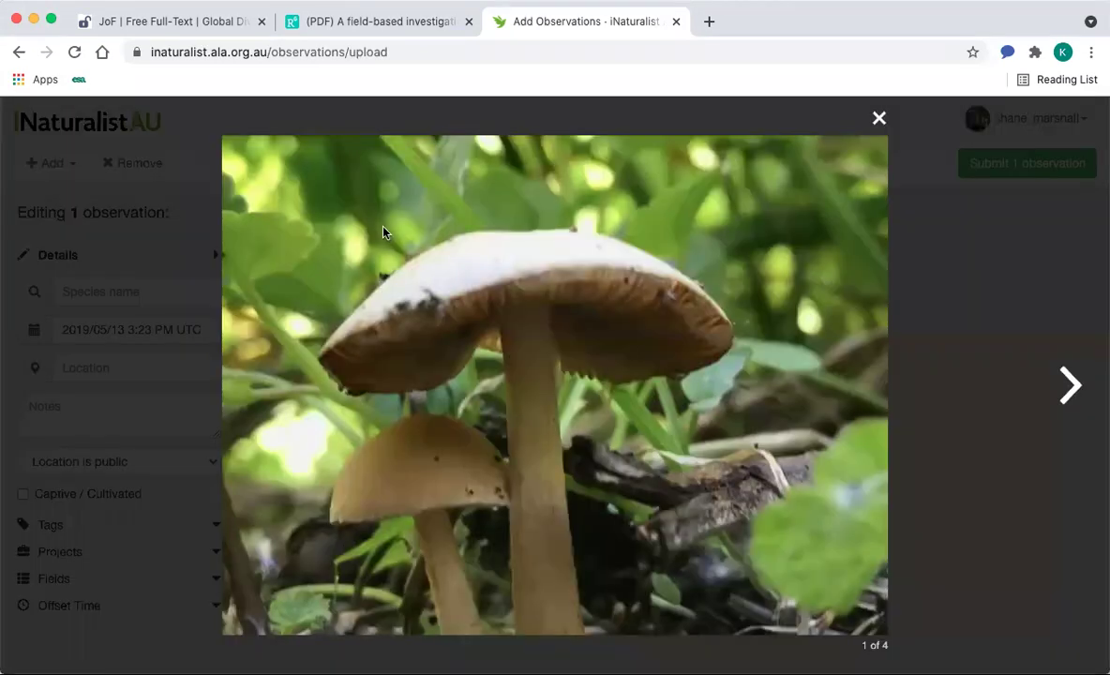
left_click(879, 118)
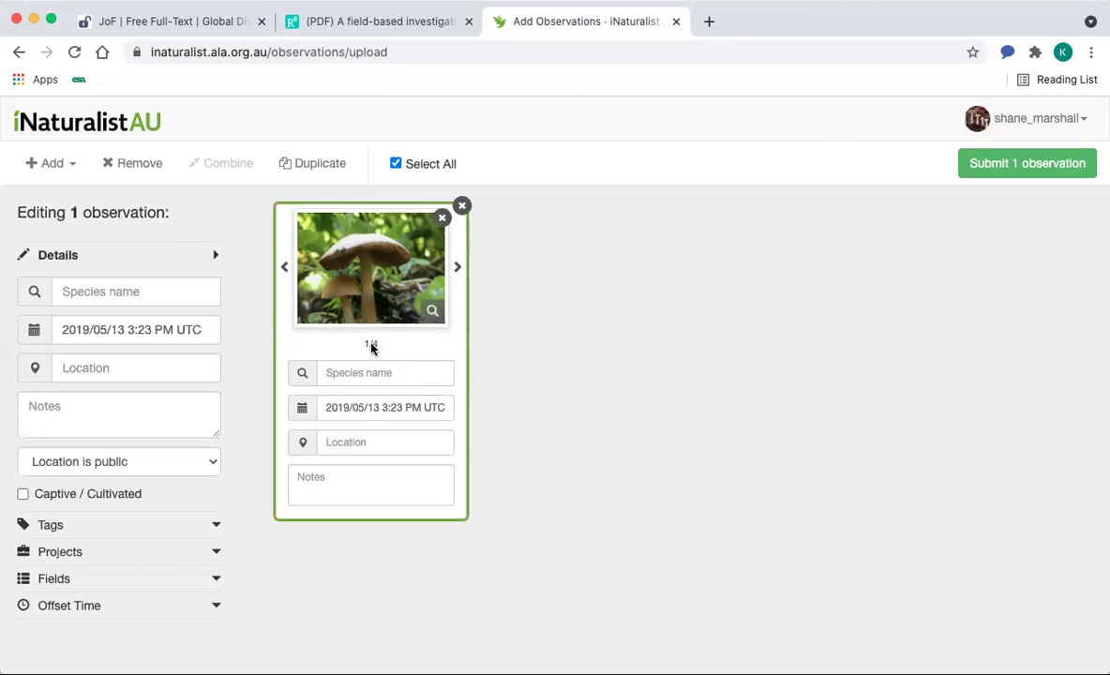
left_click(432, 312)
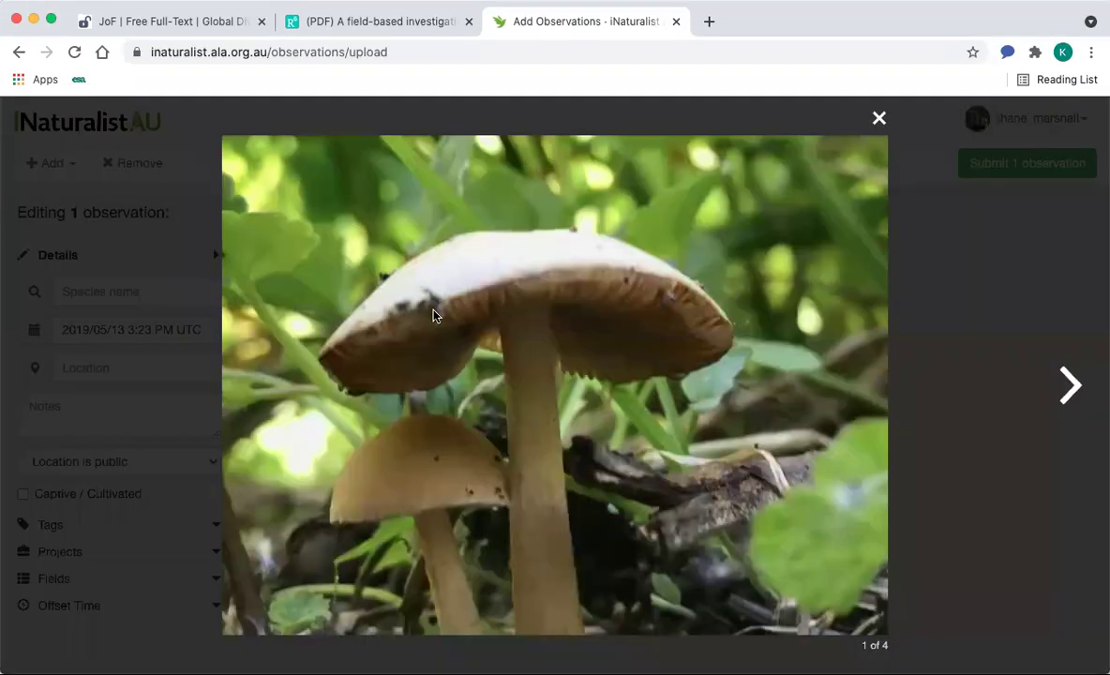
left_click(879, 117)
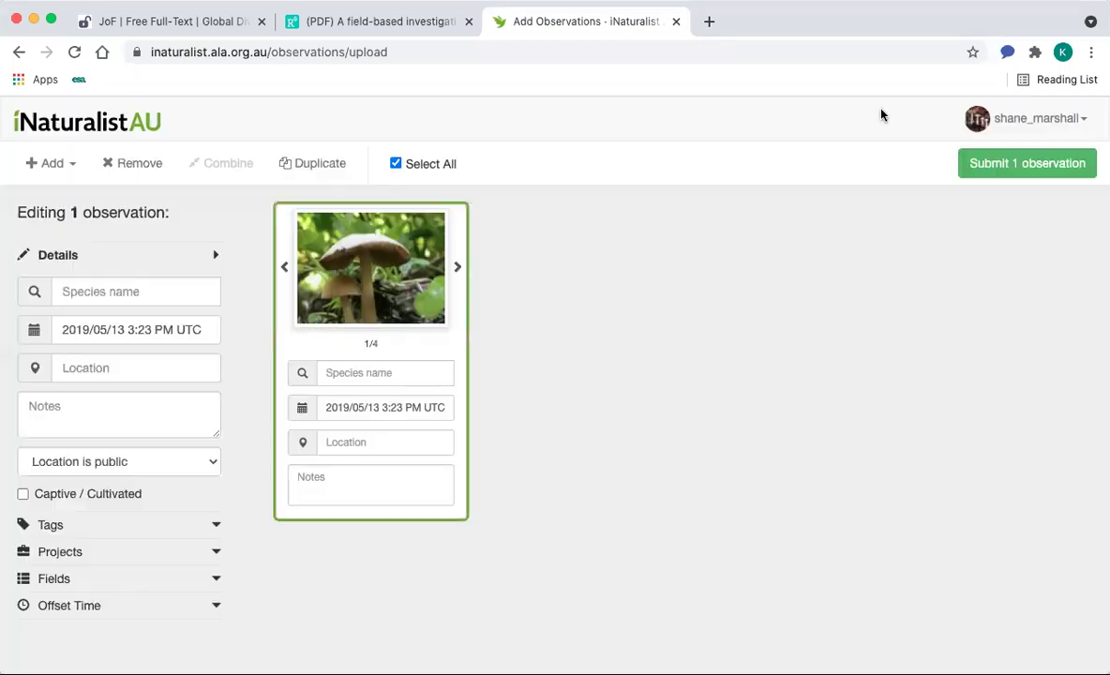
Step: Browse the selected observation's photos at full size from the first to the fourth and close the viewer
left_click(512, 319)
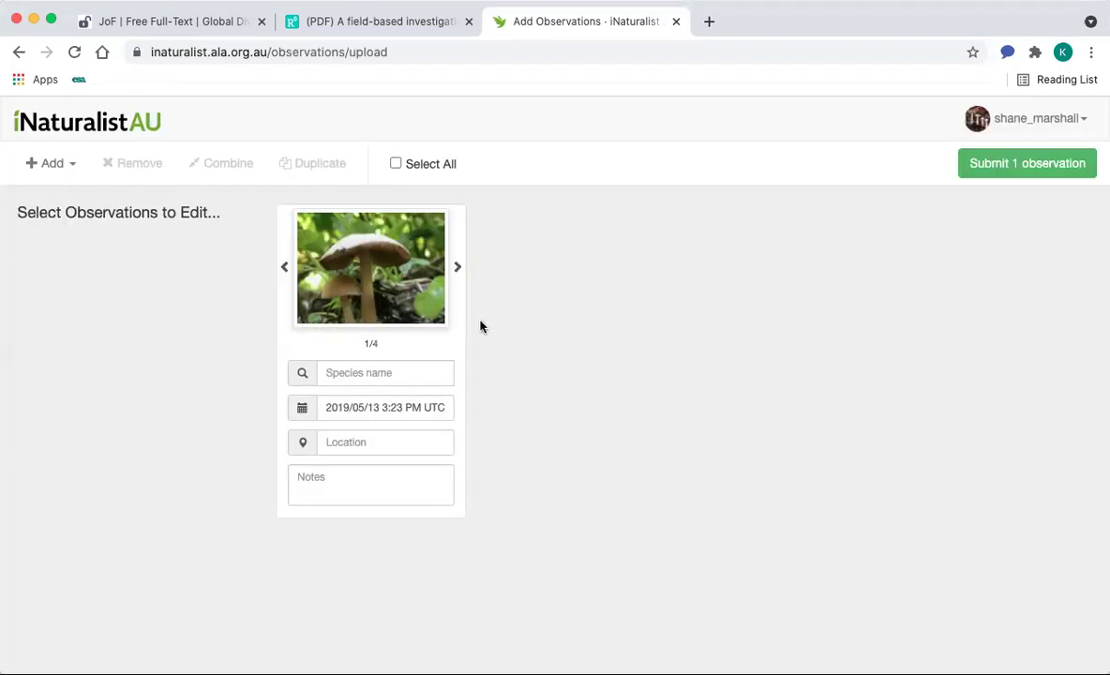
left_click(361, 324)
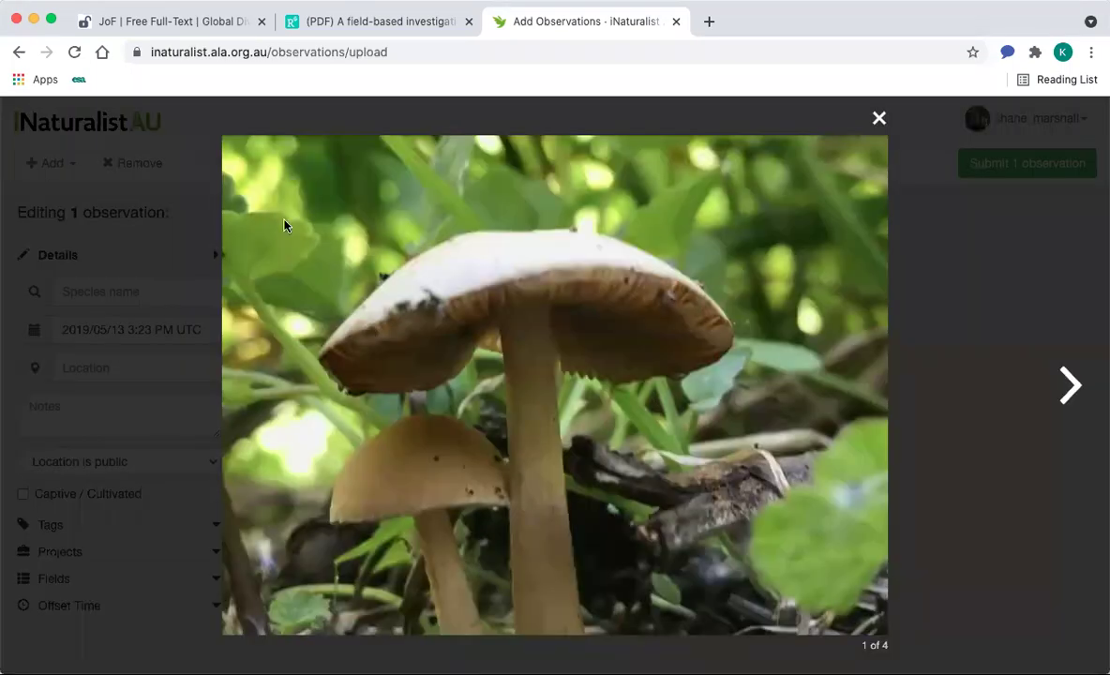
left_click(189, 235)
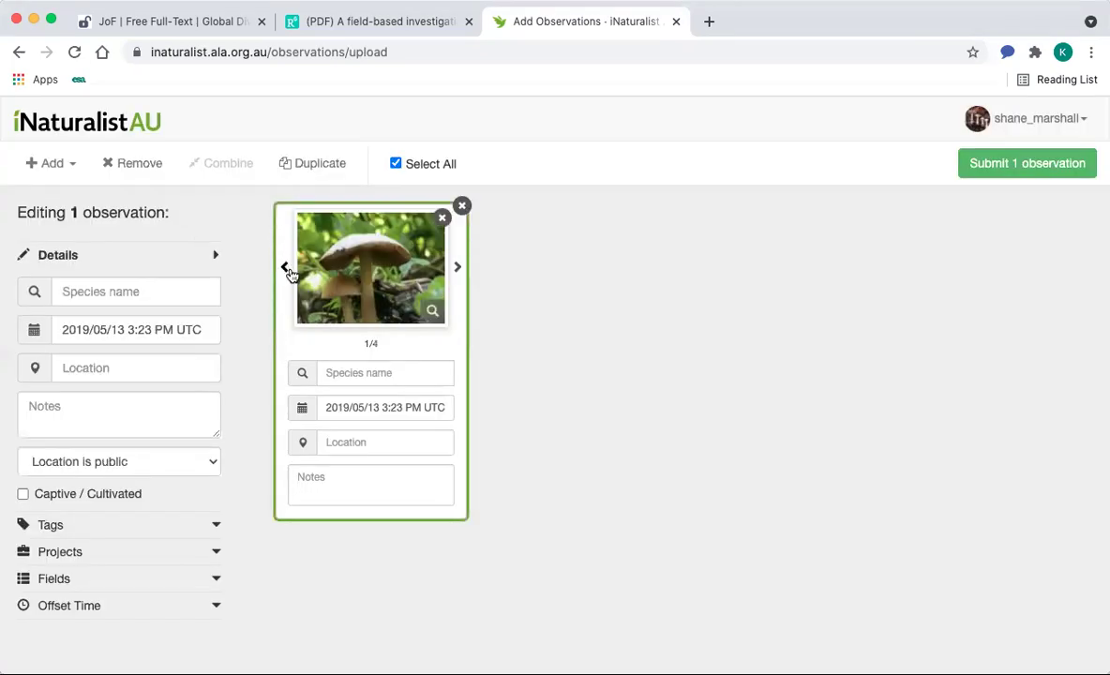
left_click(369, 305)
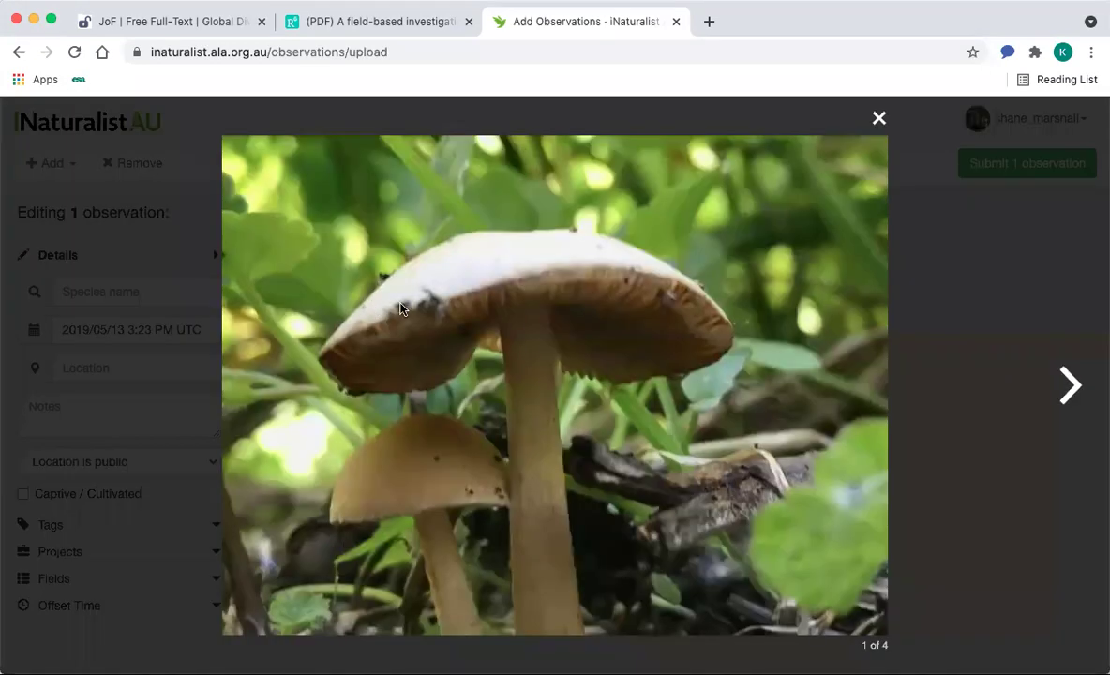
left_click(1067, 395)
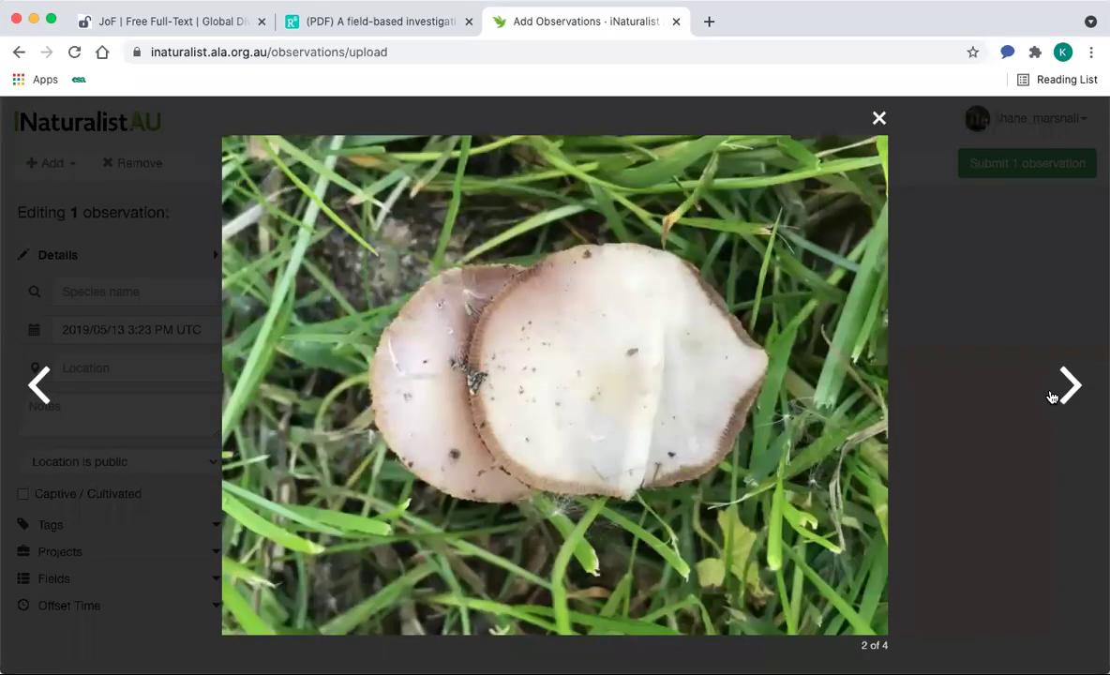
left_click(1077, 408)
left_click(1079, 408)
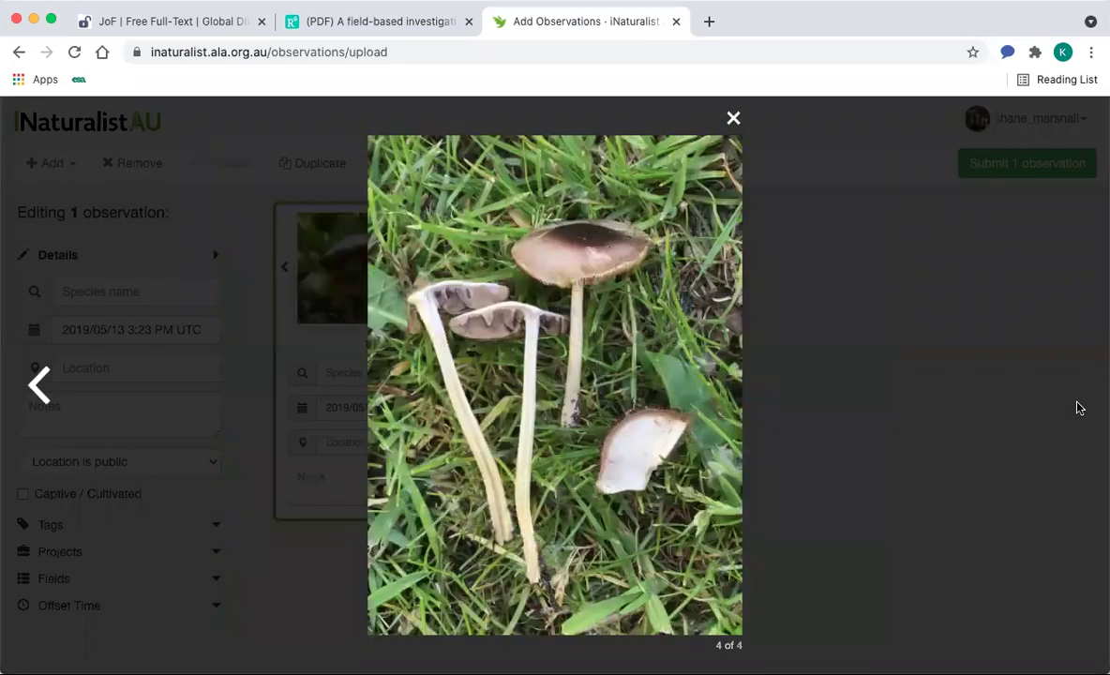
right_click(664, 384)
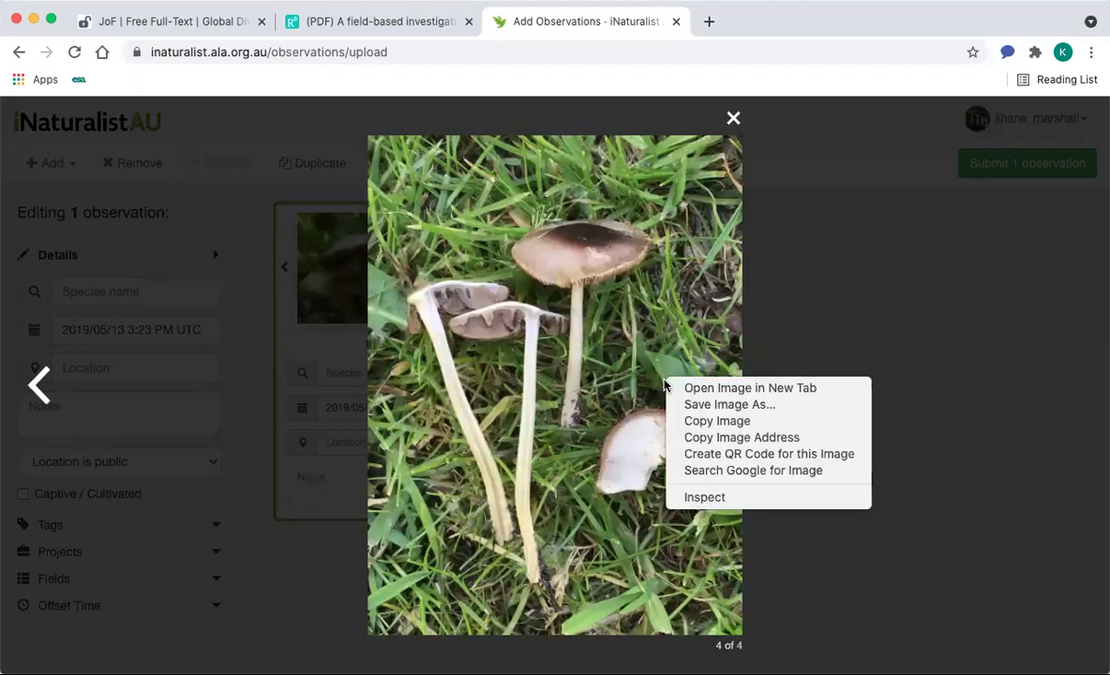
left_click(825, 271)
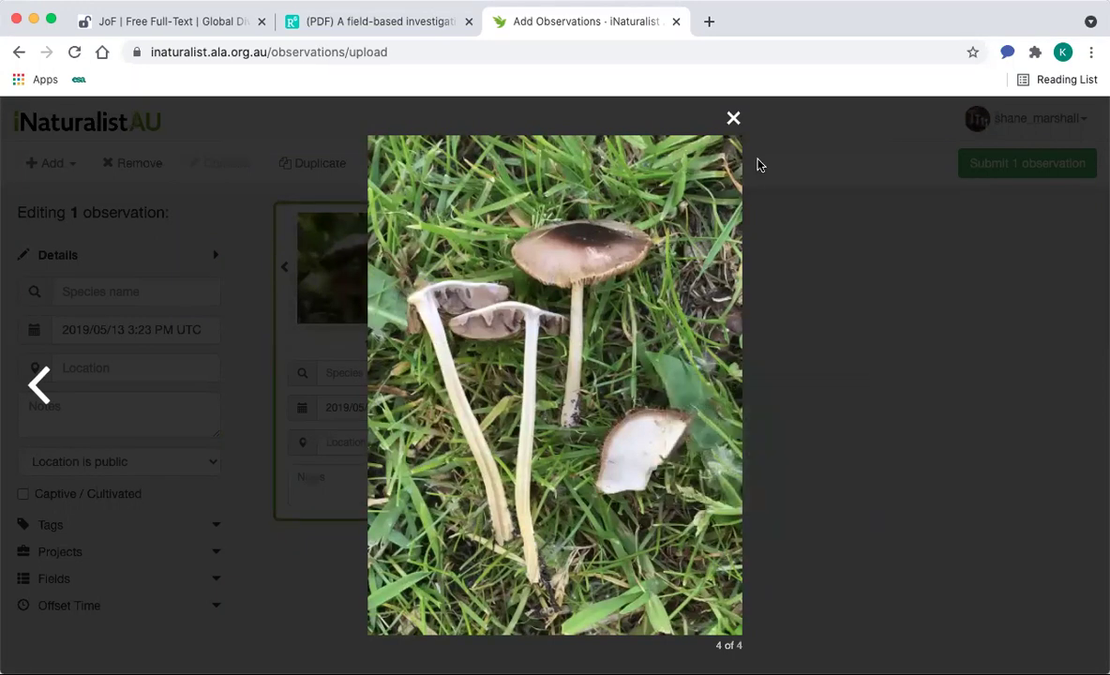
left_click(733, 117)
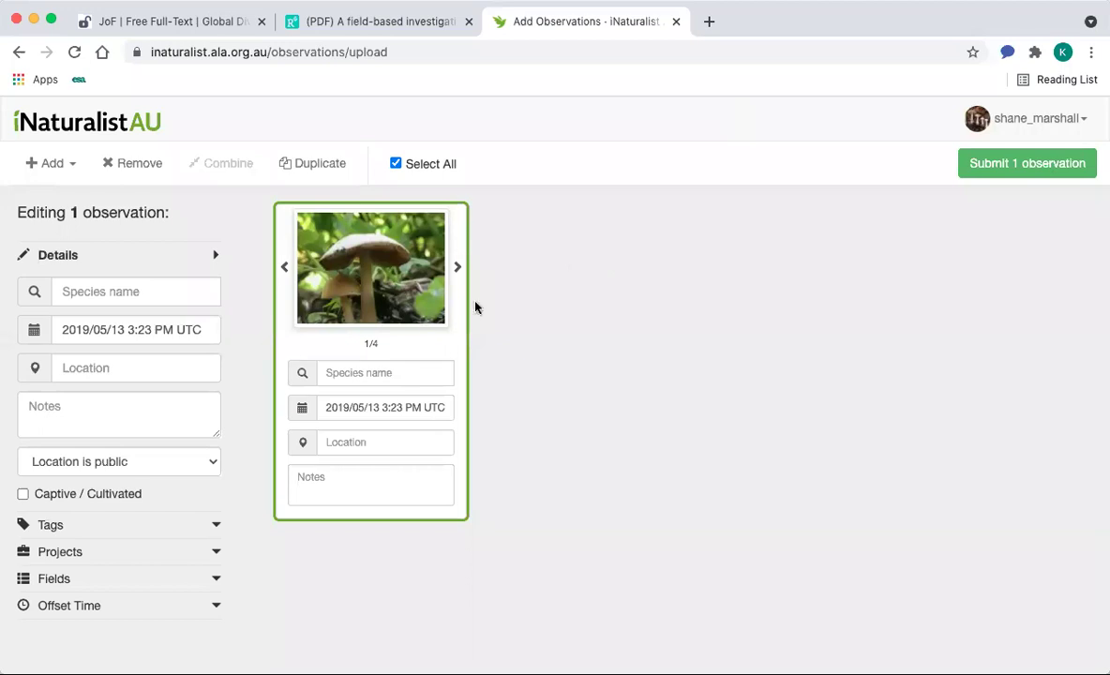
Step: Search the species names for "psathy" and identify the observation as the family Psathyrellaceae
left_click(196, 293)
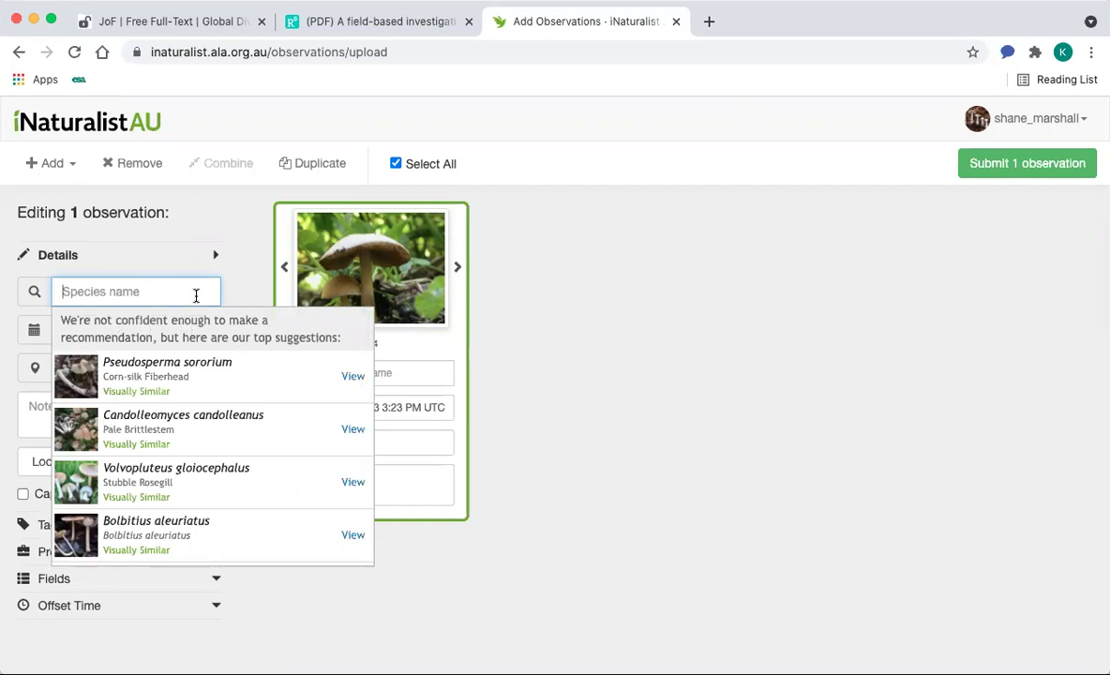
scroll(240, 363, "up", 1)
scroll(240, 363, "down", 1)
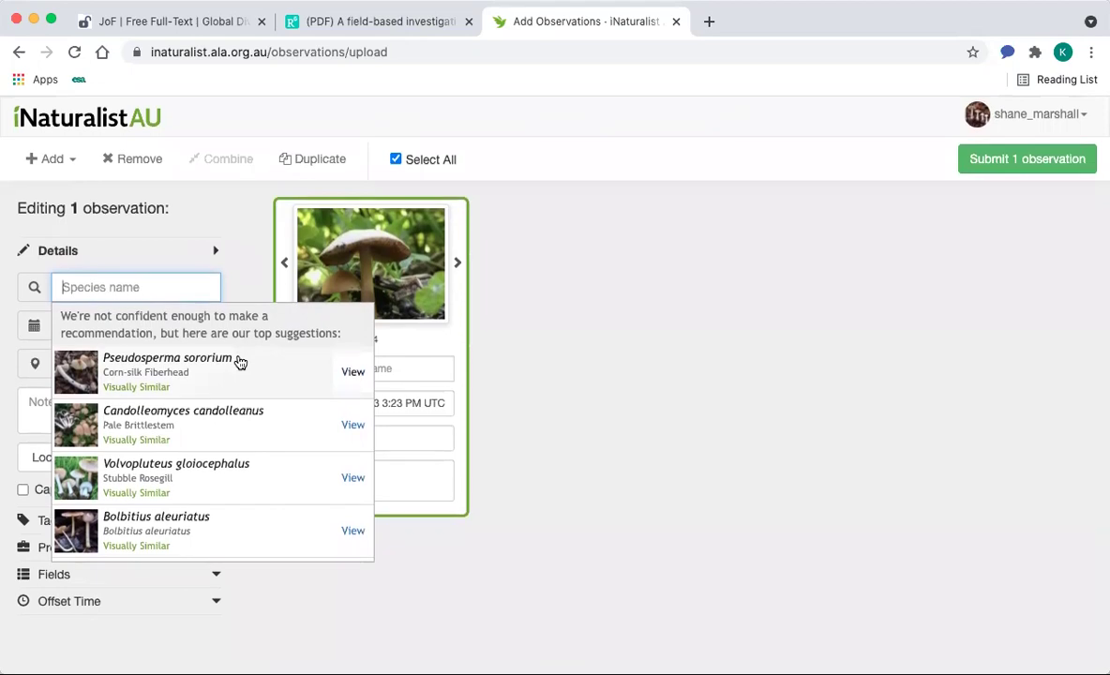
type("psathy")
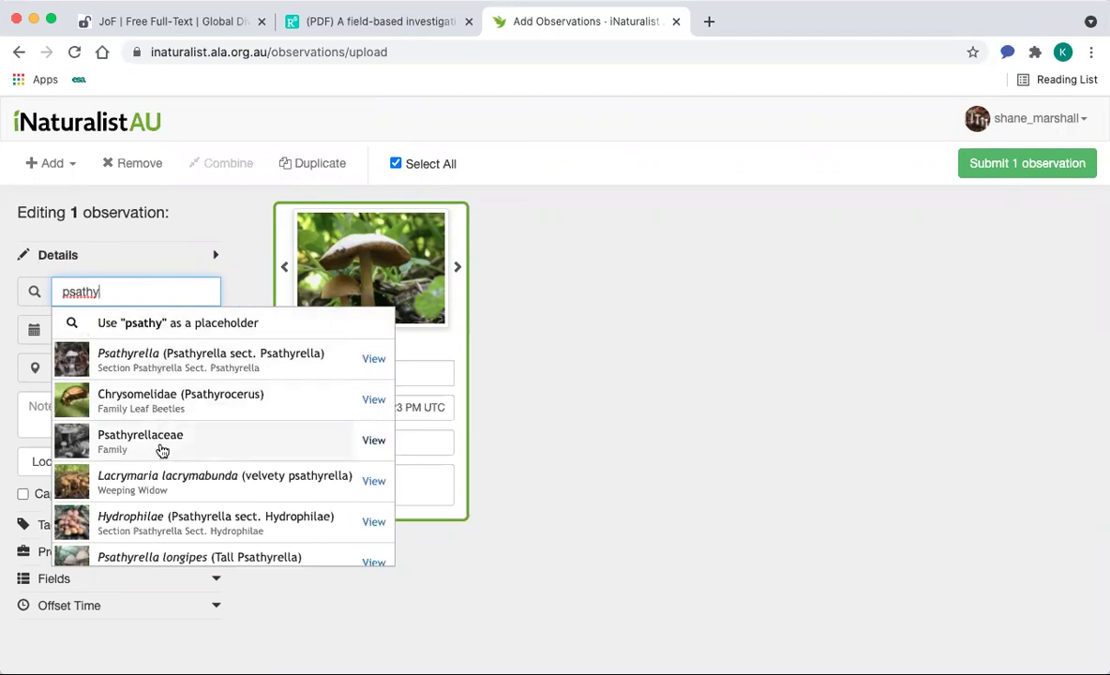
left_click(161, 448)
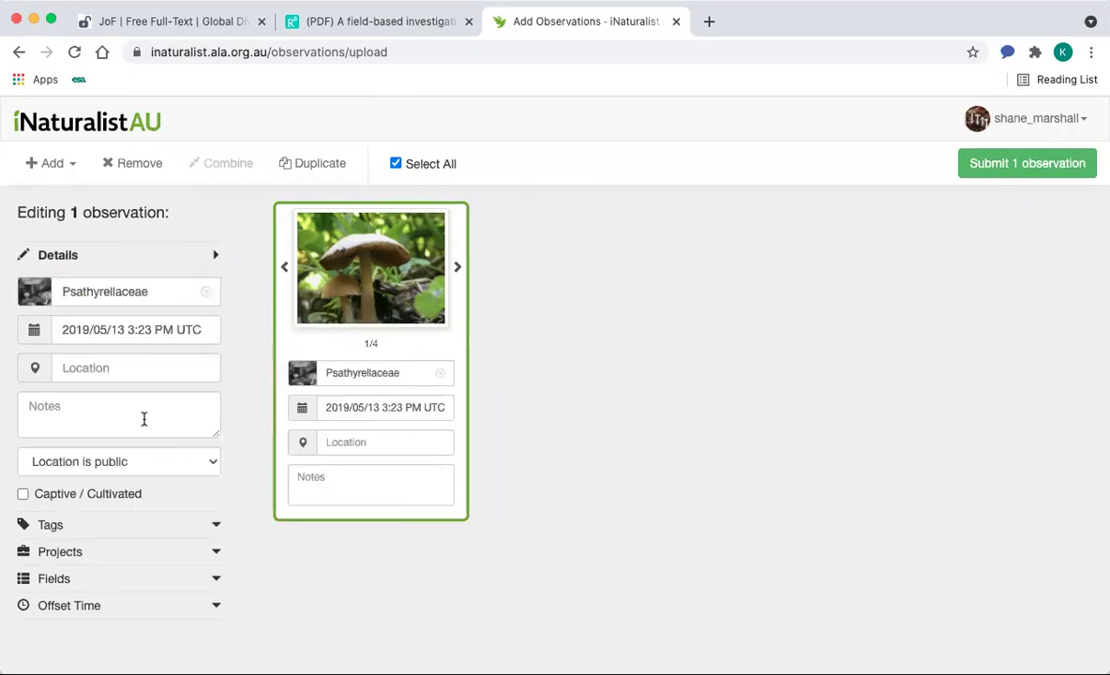
Step: Set the observation's location on the map to Zeewolde, Nederland, and update the observation
left_click(100, 369)
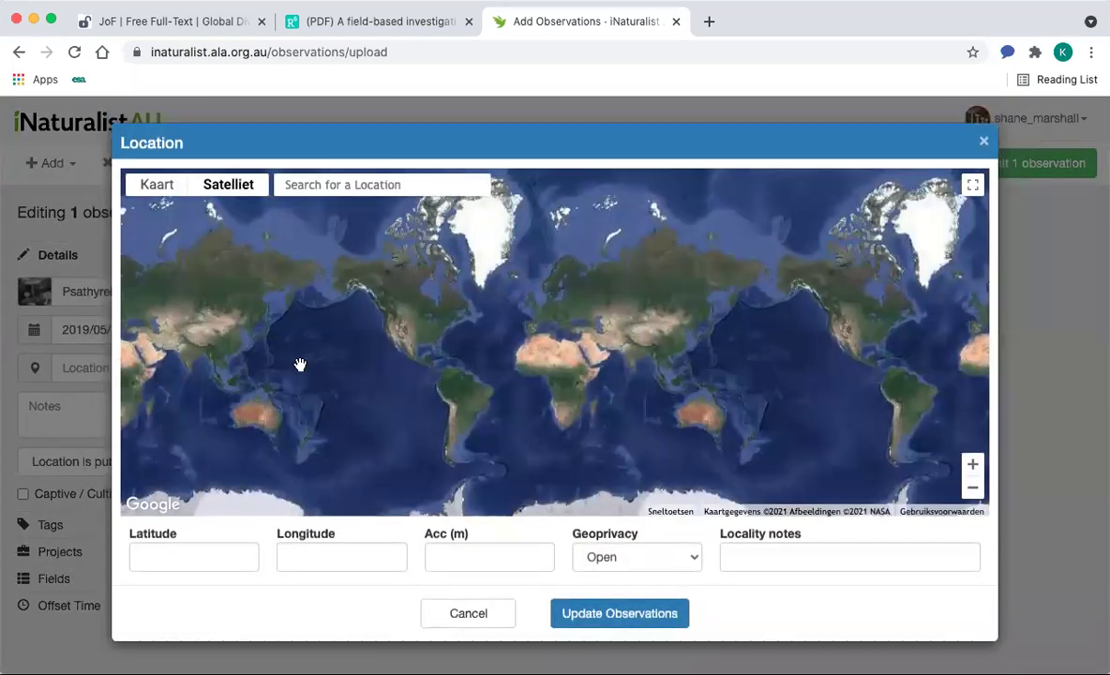
scroll(548, 337, "down", 2)
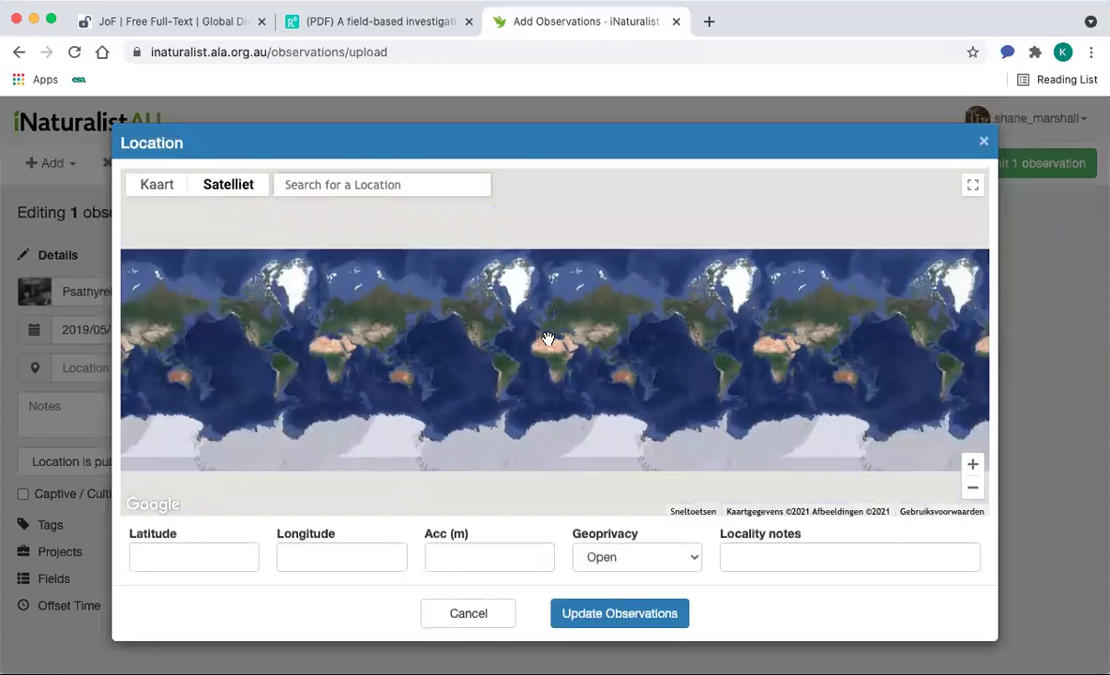
scroll(548, 338, "up", 2)
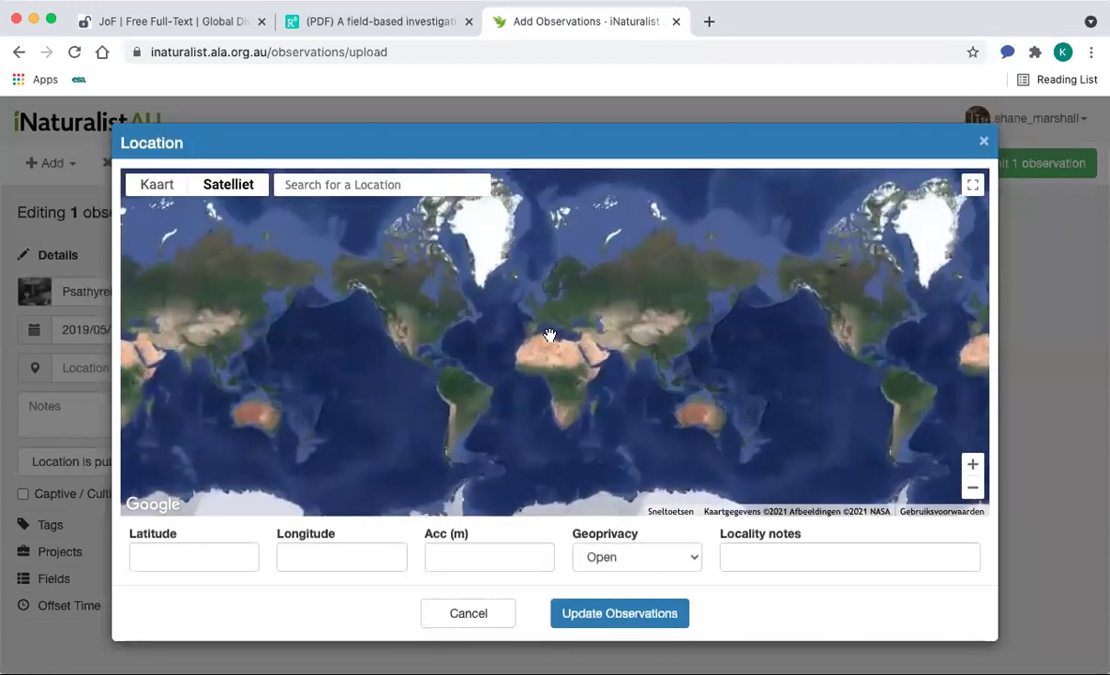
scroll(549, 336, "up", 5)
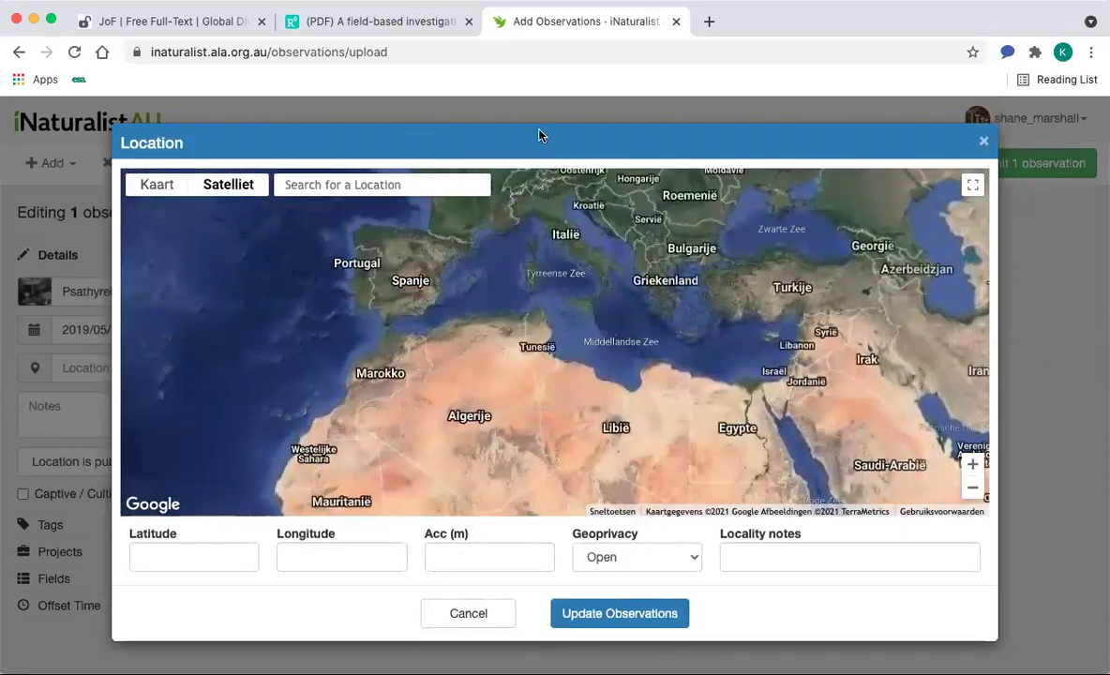
left_click_drag(528, 255, 523, 444)
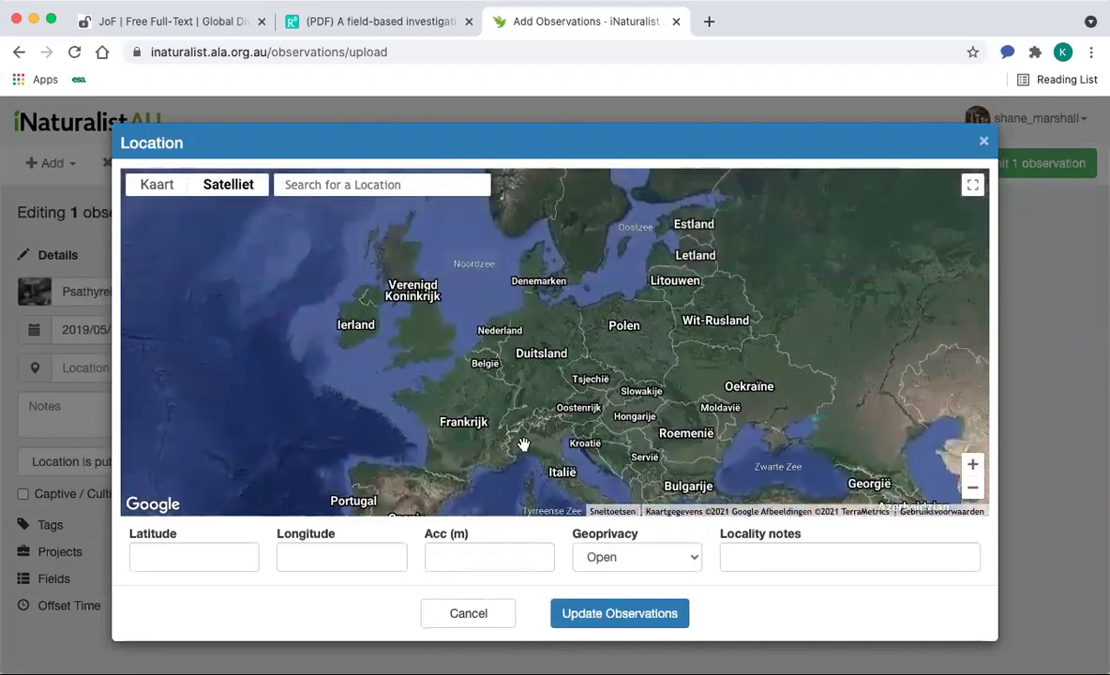
scroll(496, 366, "up", 4)
left_click_drag(482, 252, 454, 478)
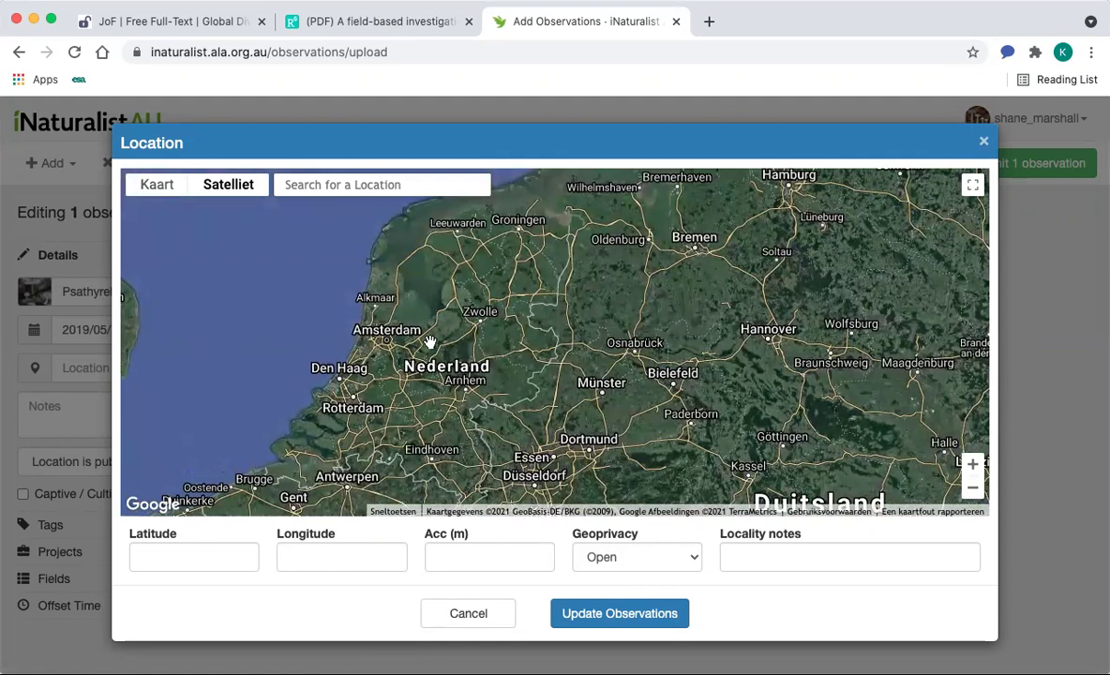
left_click(429, 342)
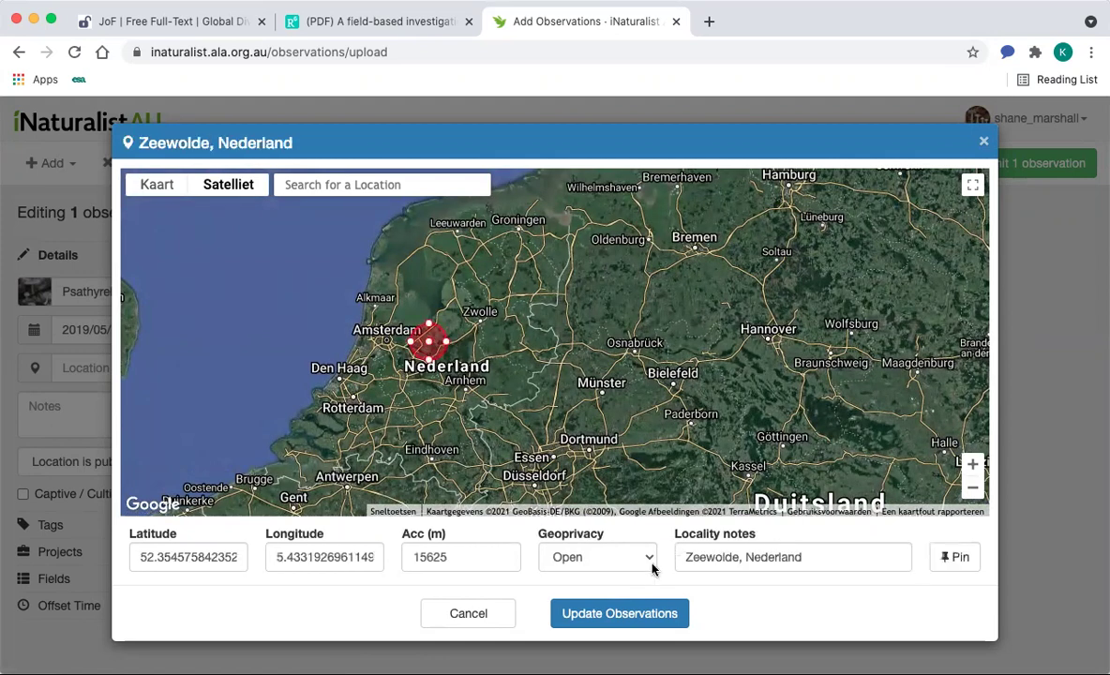
left_click(644, 616)
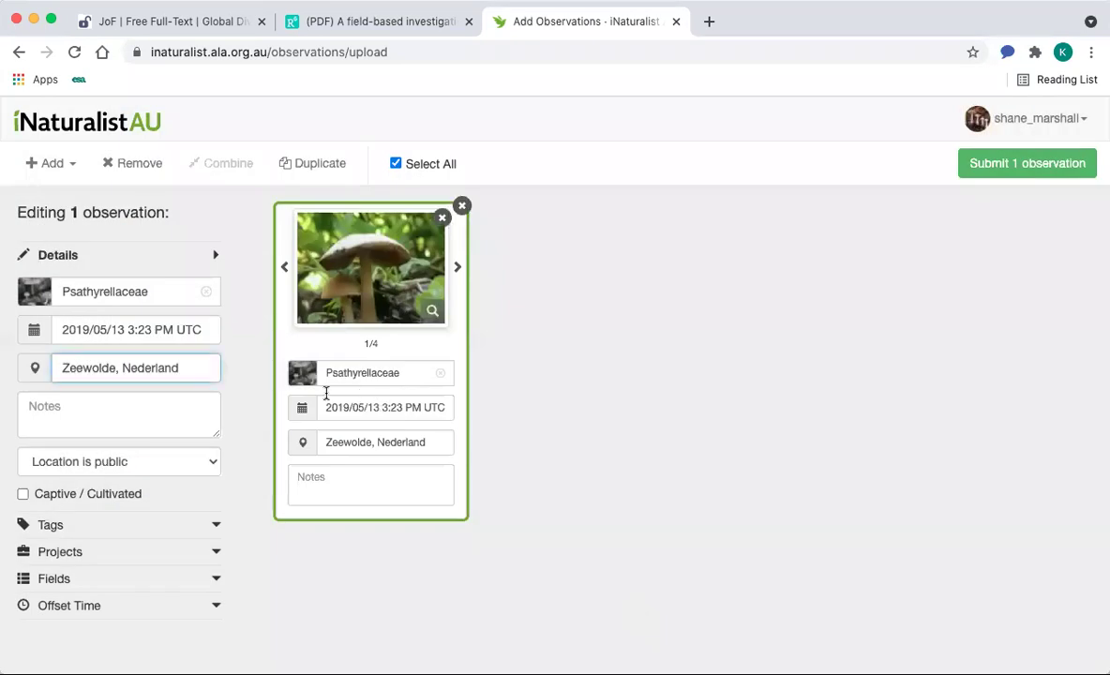
Step: Examine the observation's notes, location privacy, tag and project options without changing them
left_click(163, 407)
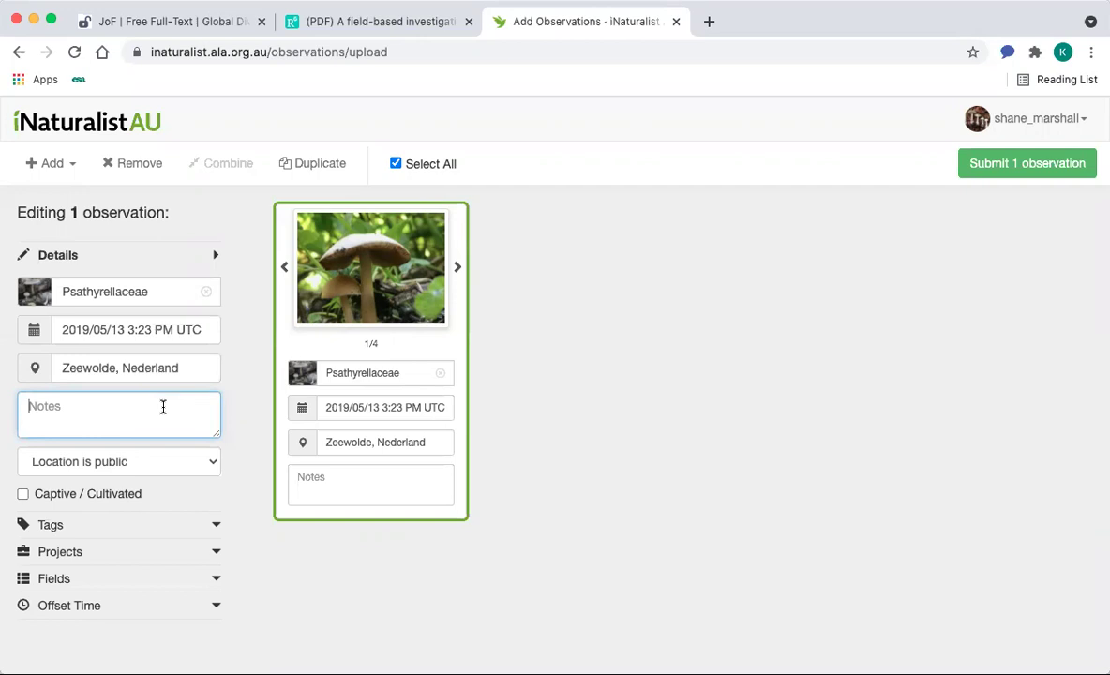
left_click(119, 465)
left_click(118, 462)
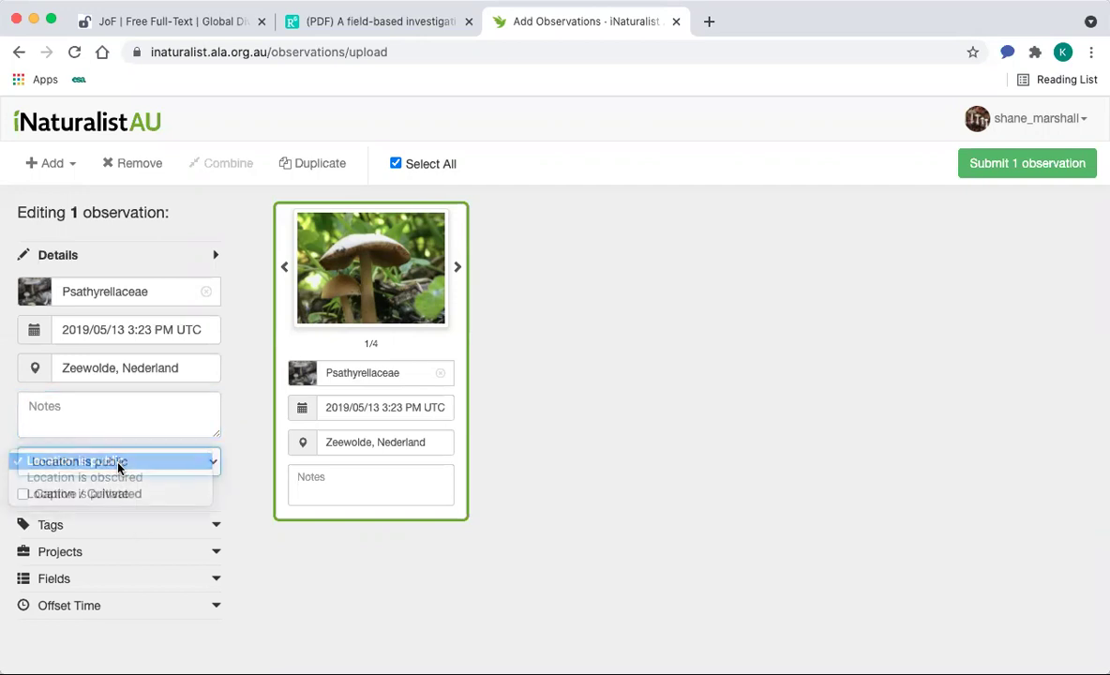
left_click(124, 535)
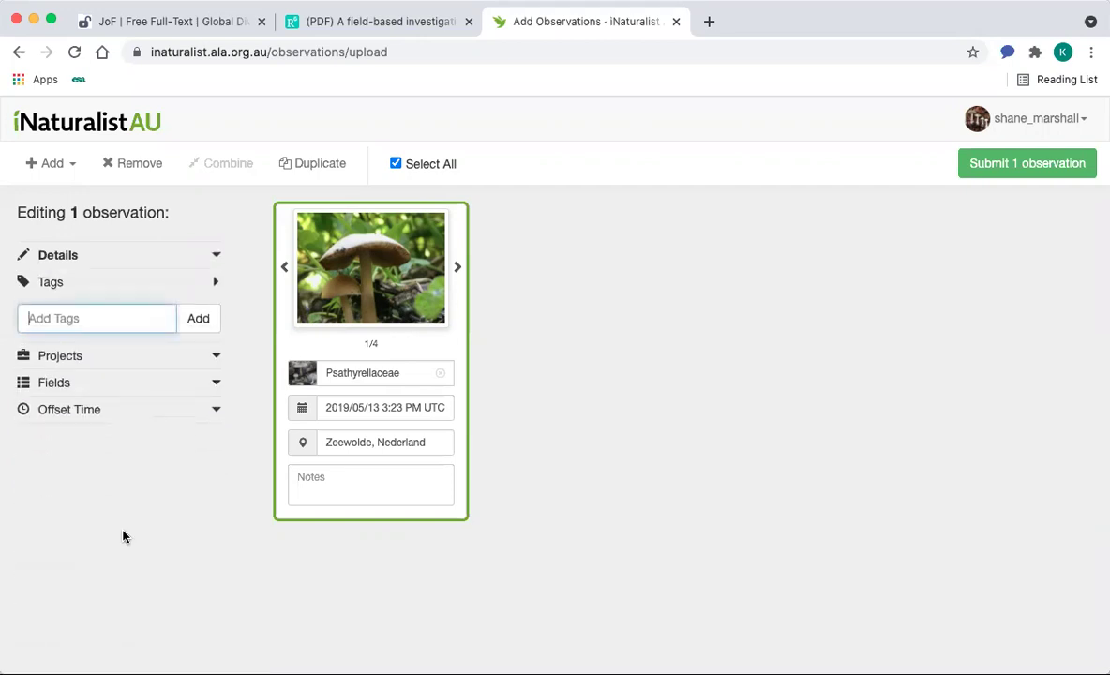
left_click(143, 347)
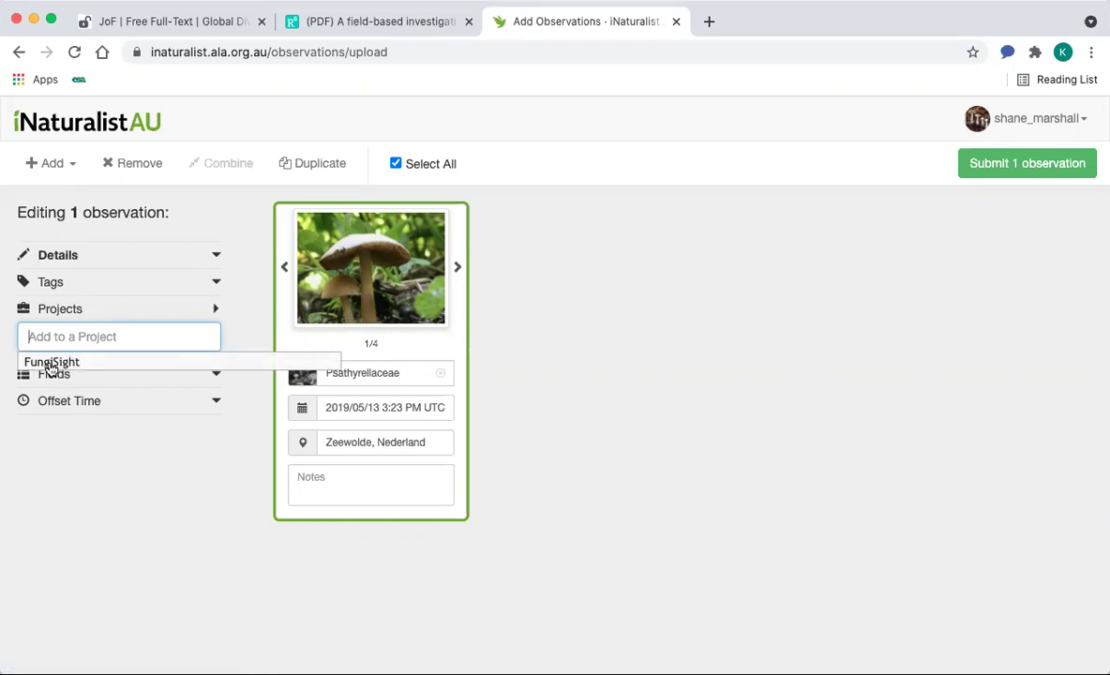
left_click(62, 429)
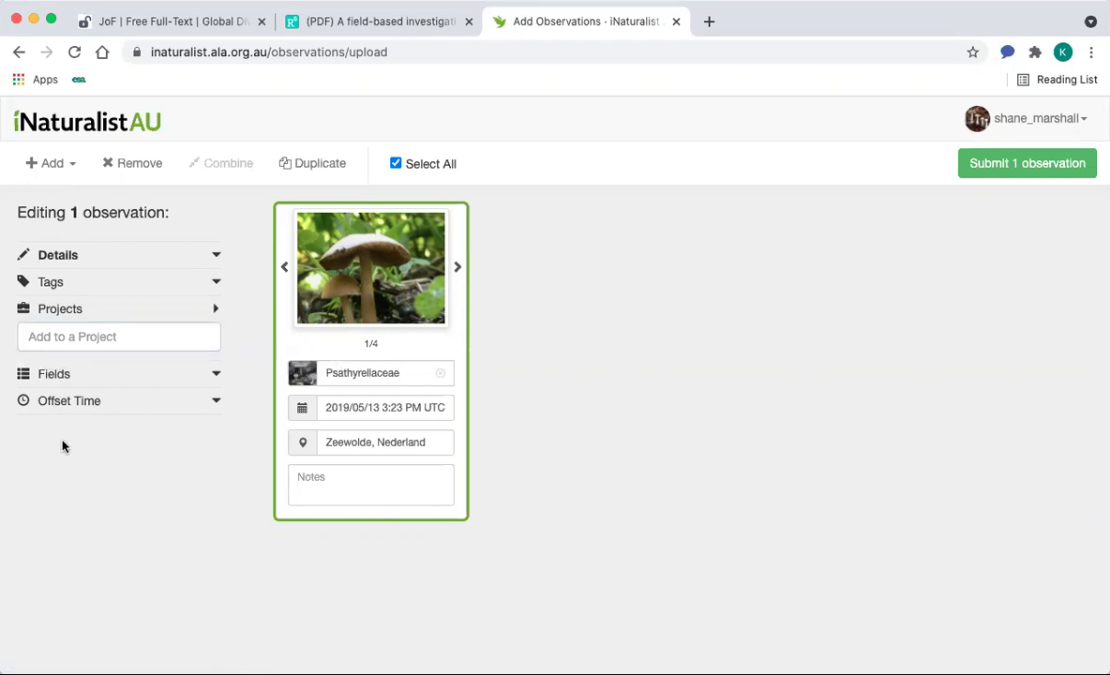
Step: Examine the observation fields that can be added and the time offset setting
left_click(86, 377)
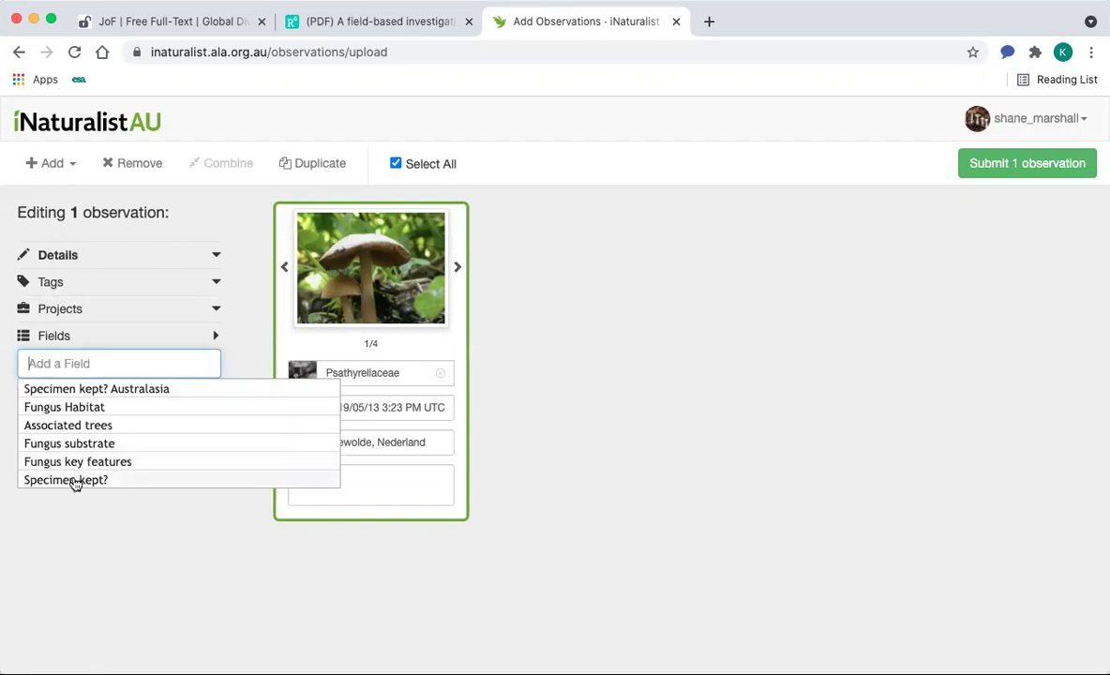
left_click(77, 347)
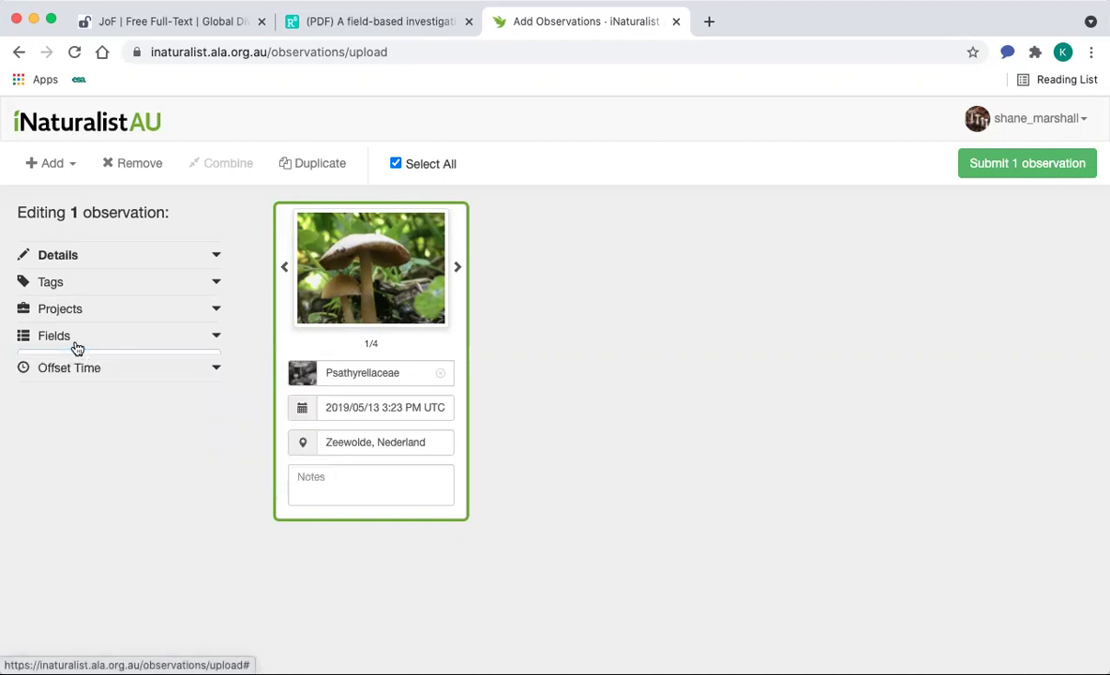
left_click(77, 347)
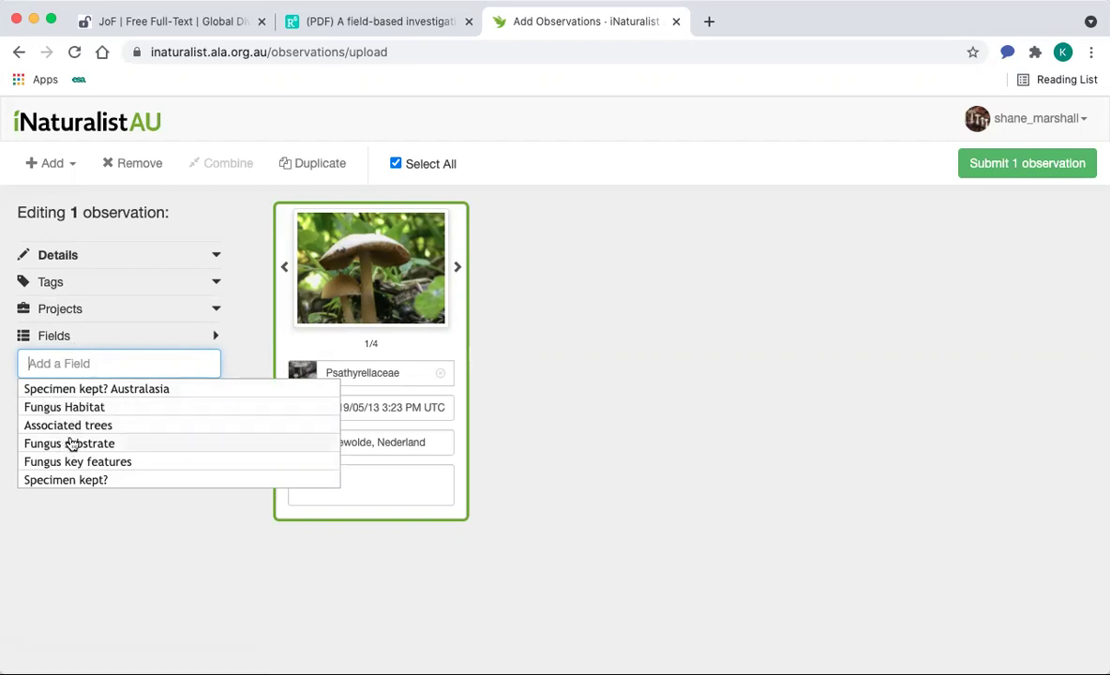
left_click(77, 368)
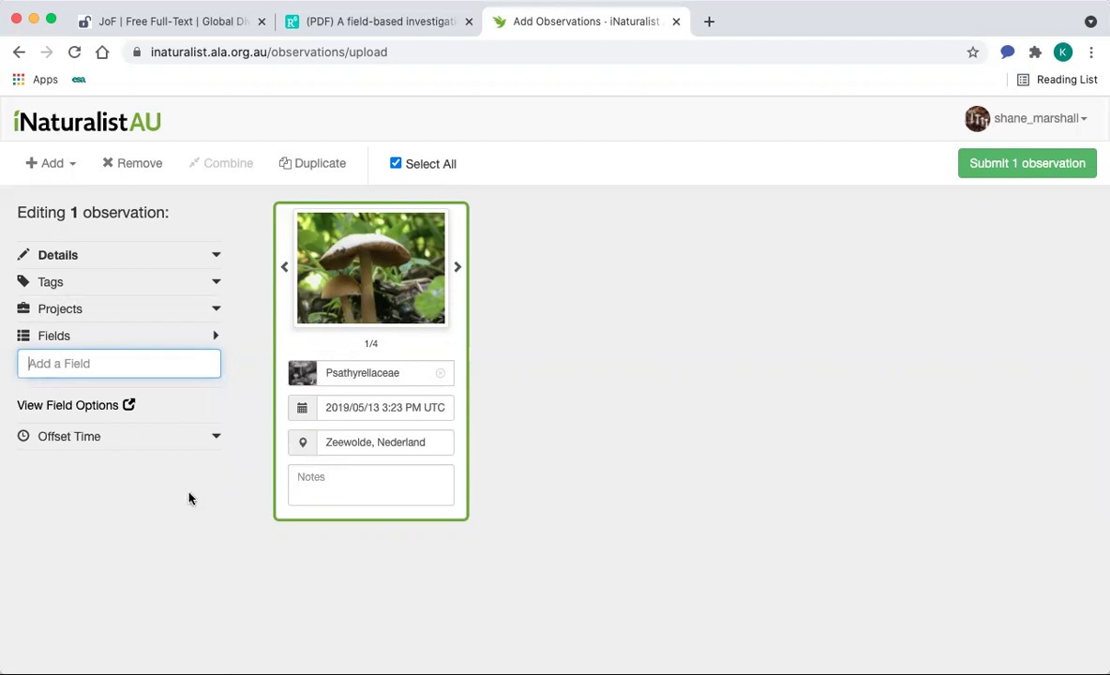
left_click(106, 440)
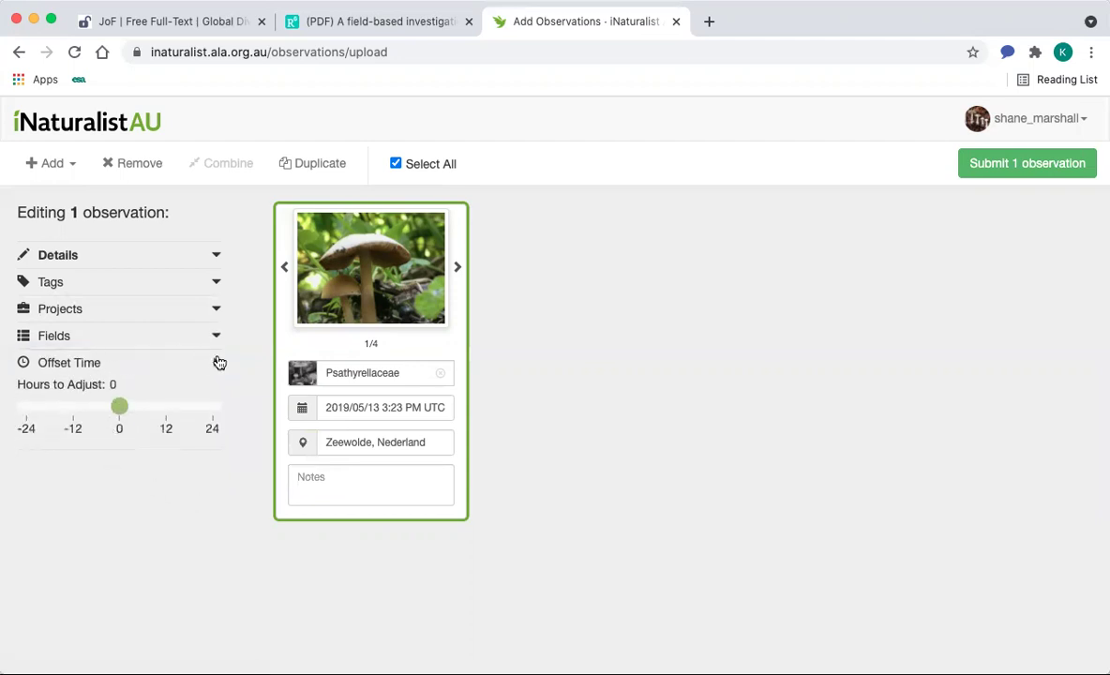
Step: View the observation's first photo at full size and return to its details
left_click(245, 369)
left_click(315, 315)
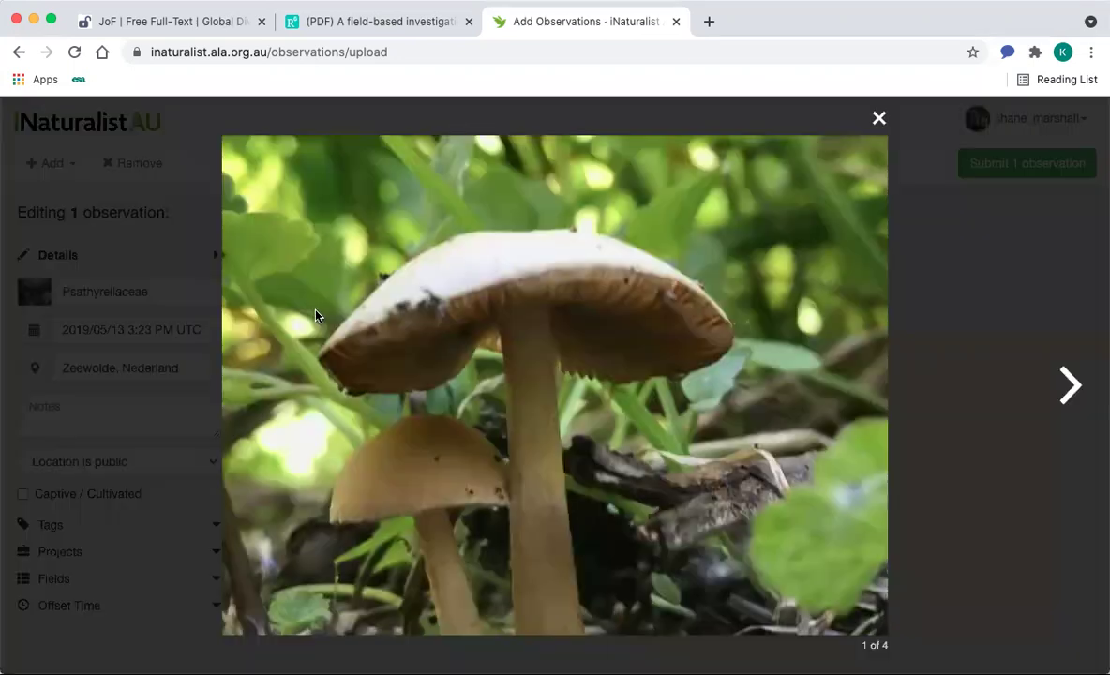
left_click(881, 118)
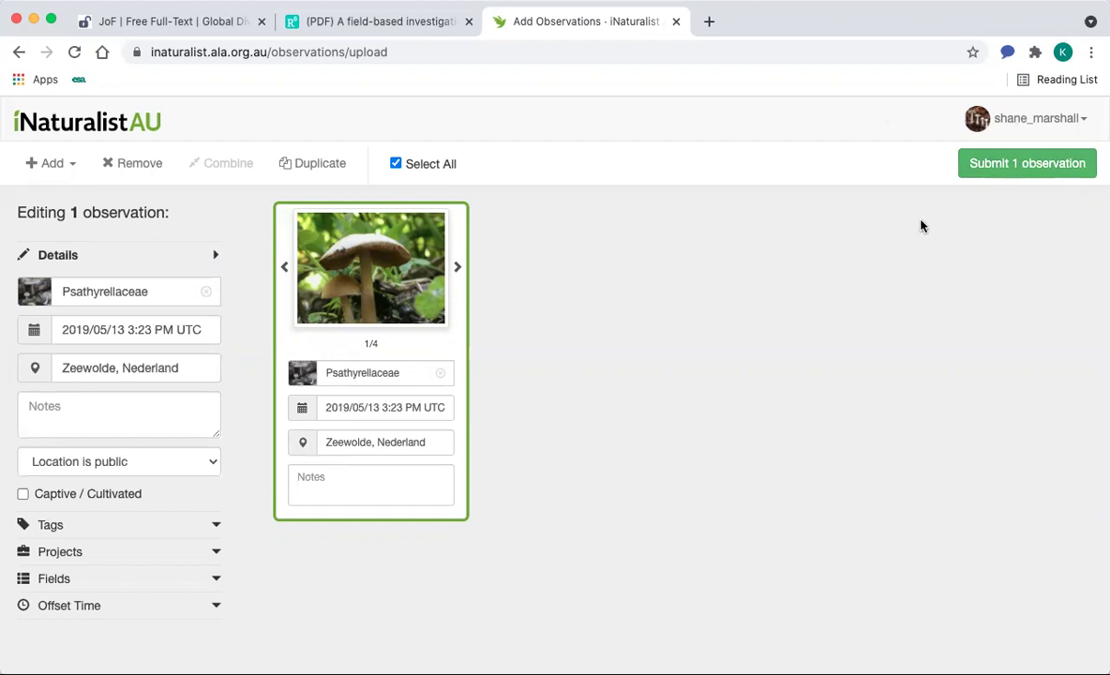
scroll(921, 225, "up", 2)
left_click(98, 124)
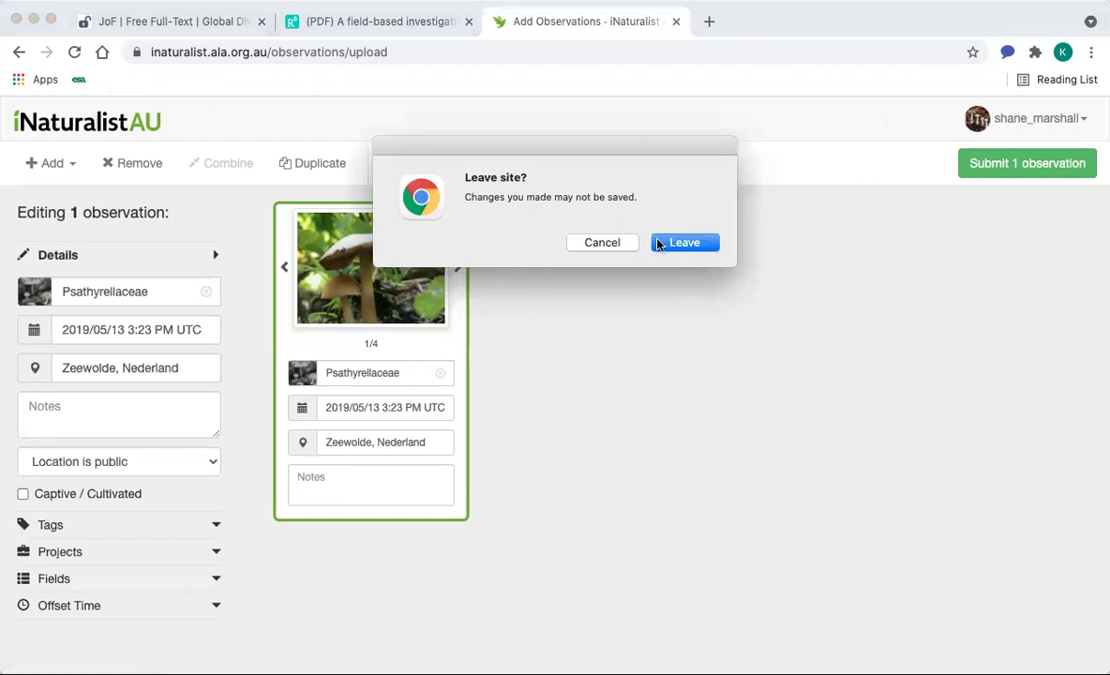
left_click(598, 241)
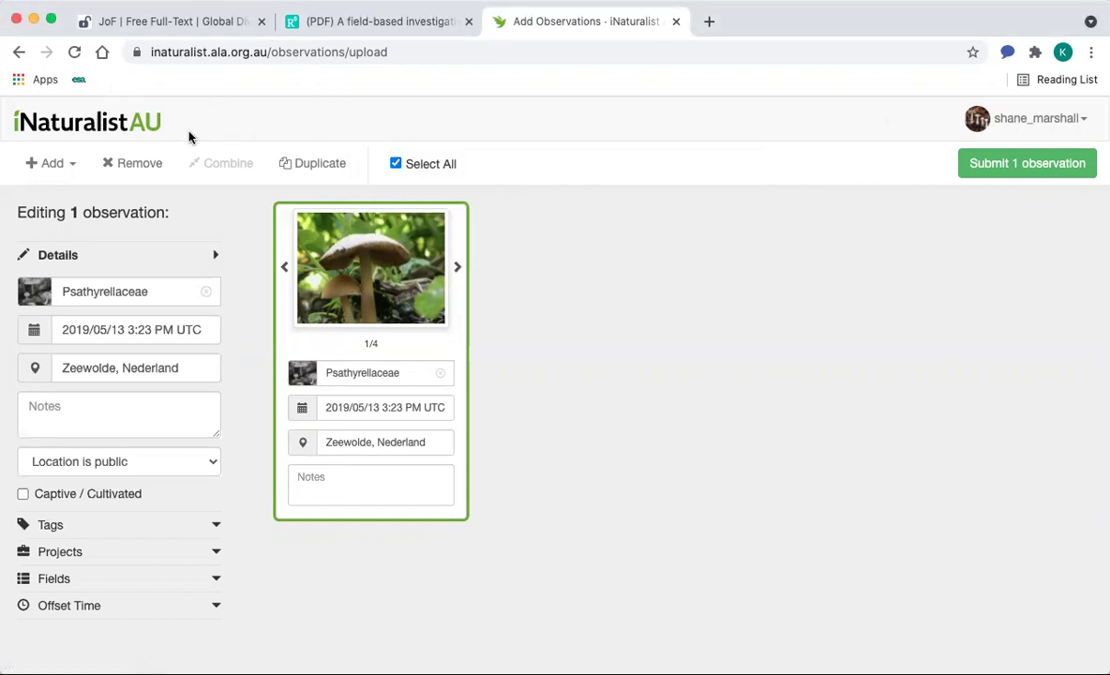
Step: Discard the draft mushroom observation without submitting it and return to the home page
left_click(125, 161)
left_click(598, 307)
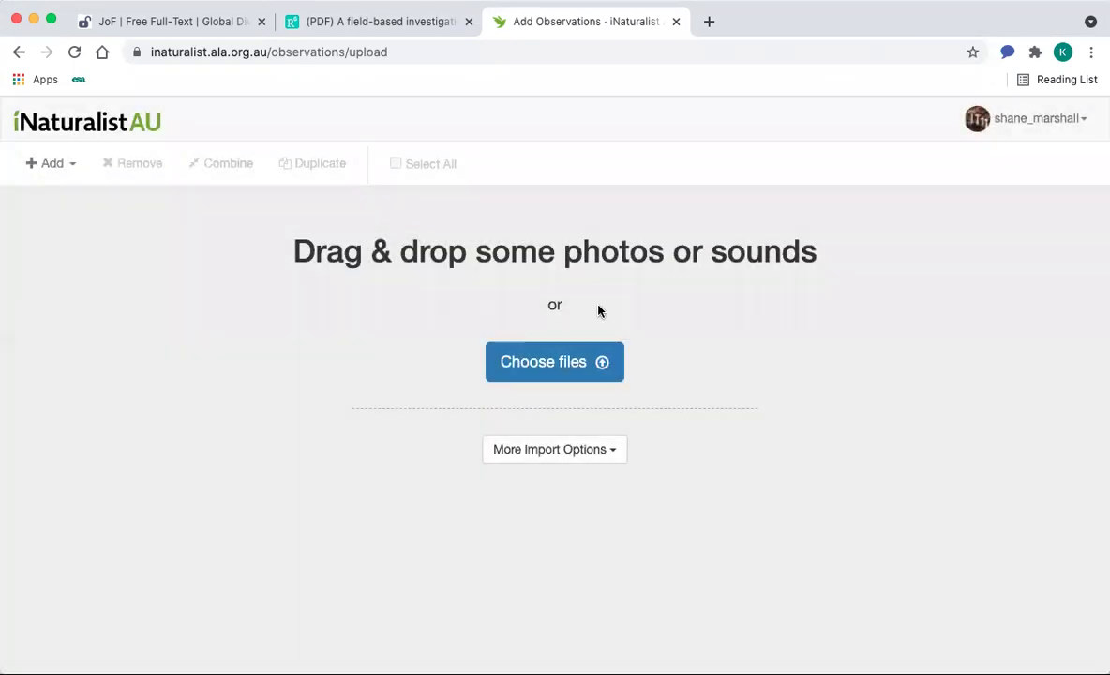
left_click(132, 129)
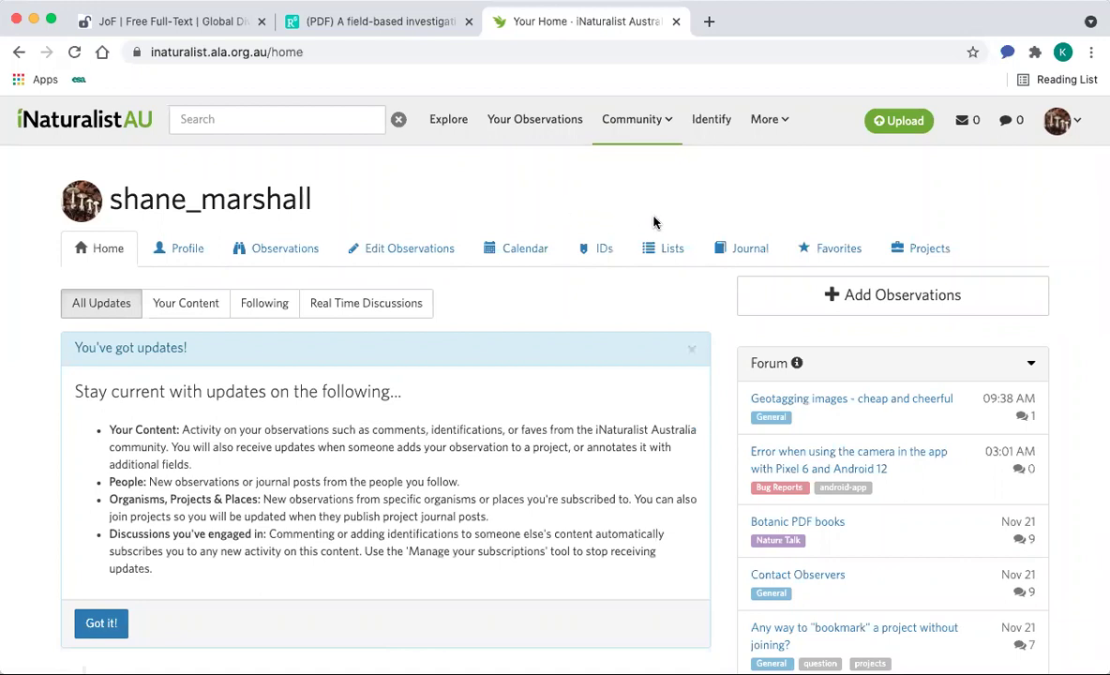
Step: Explore the Australian observations and filter them to the Fungi category
mouse_move(758, 122)
left_click(439, 118)
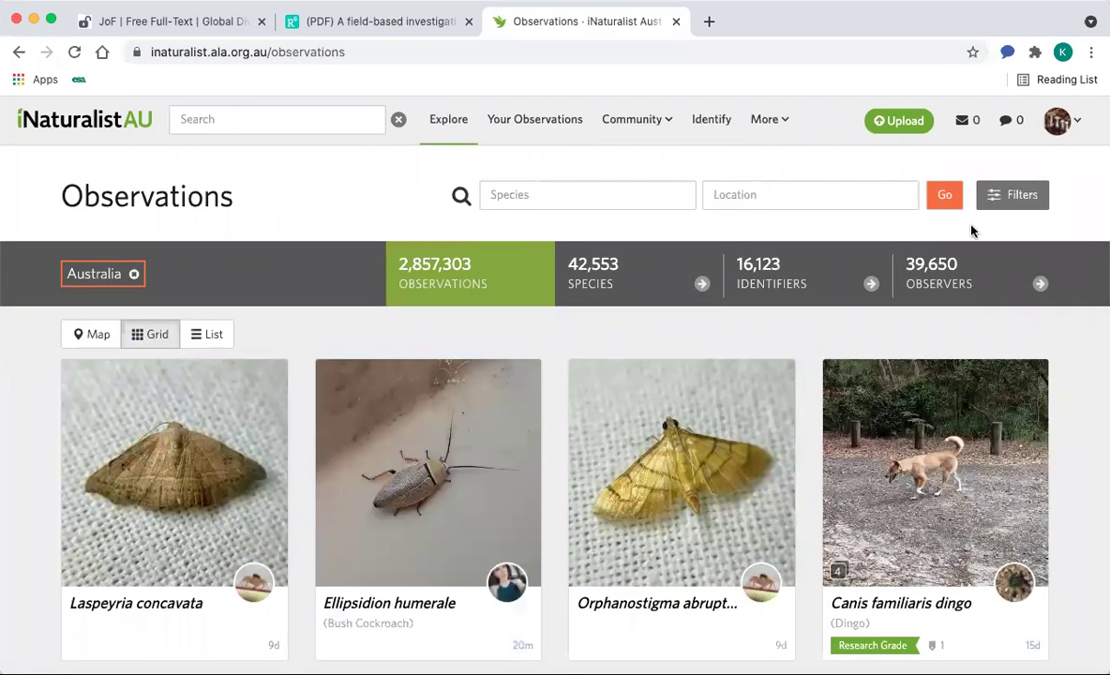
left_click(983, 193)
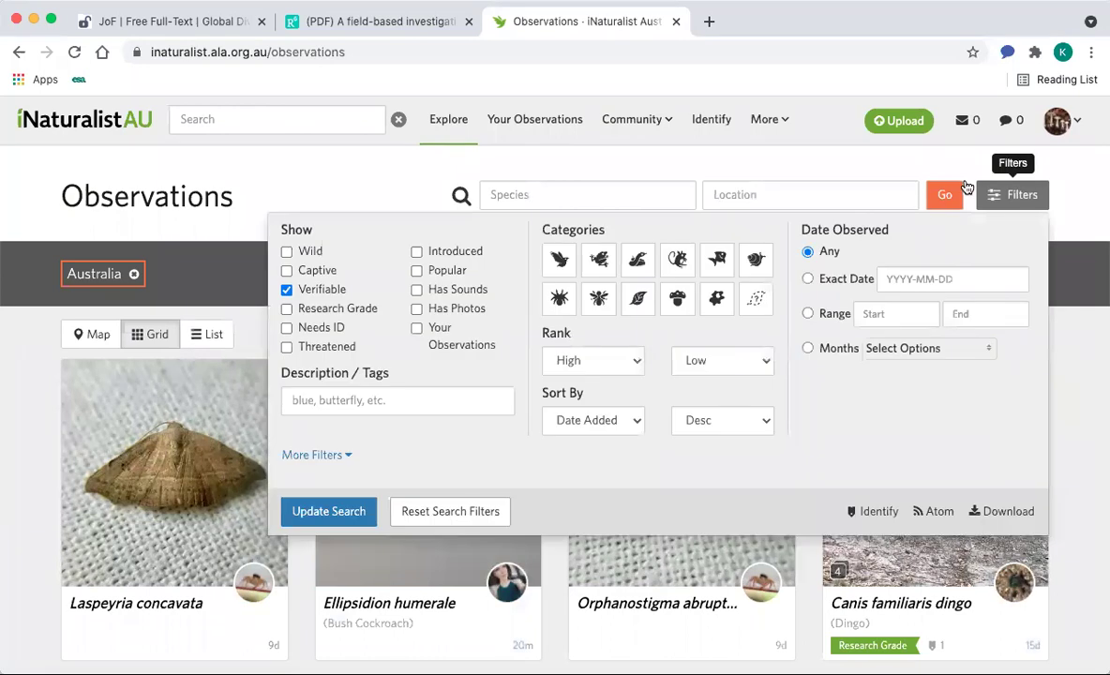
left_click(677, 299)
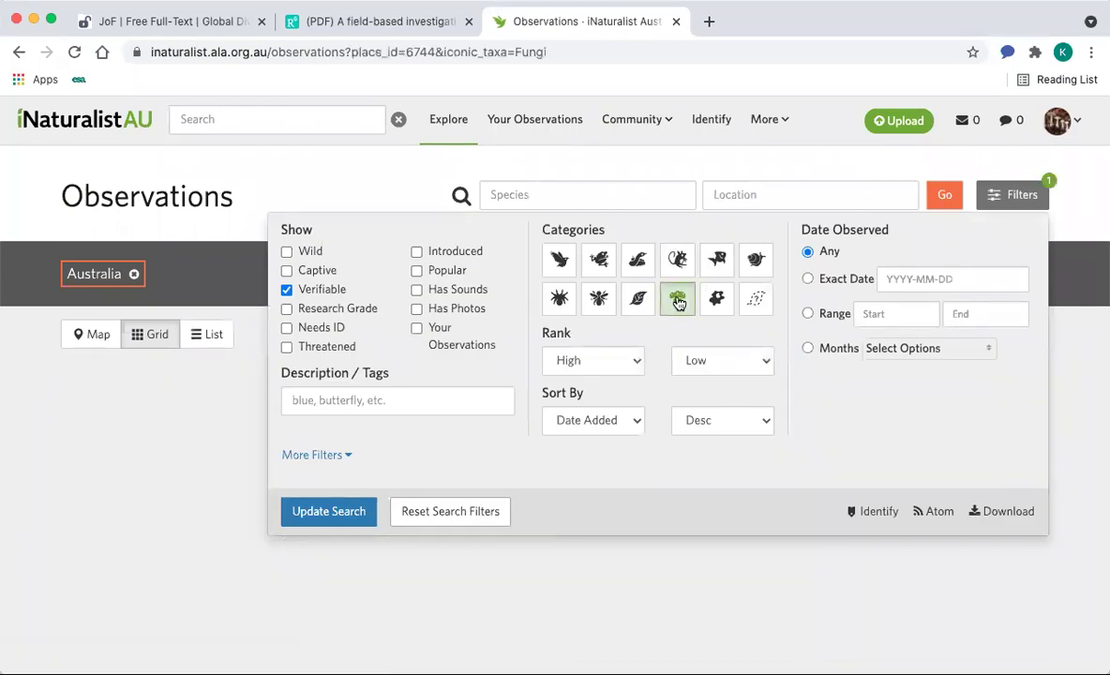
left_click(392, 169)
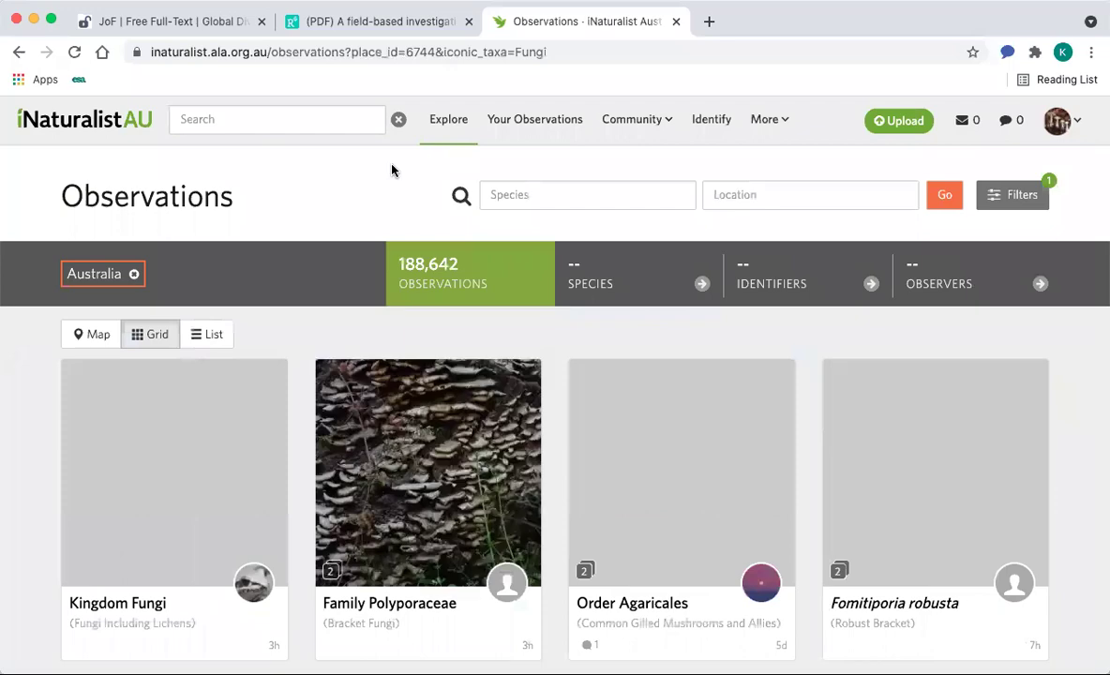
Step: Open the Genus Amanita observation of the grey-brown striate mushroom and examine its location map and both photos
scroll(534, 447, "down", 13)
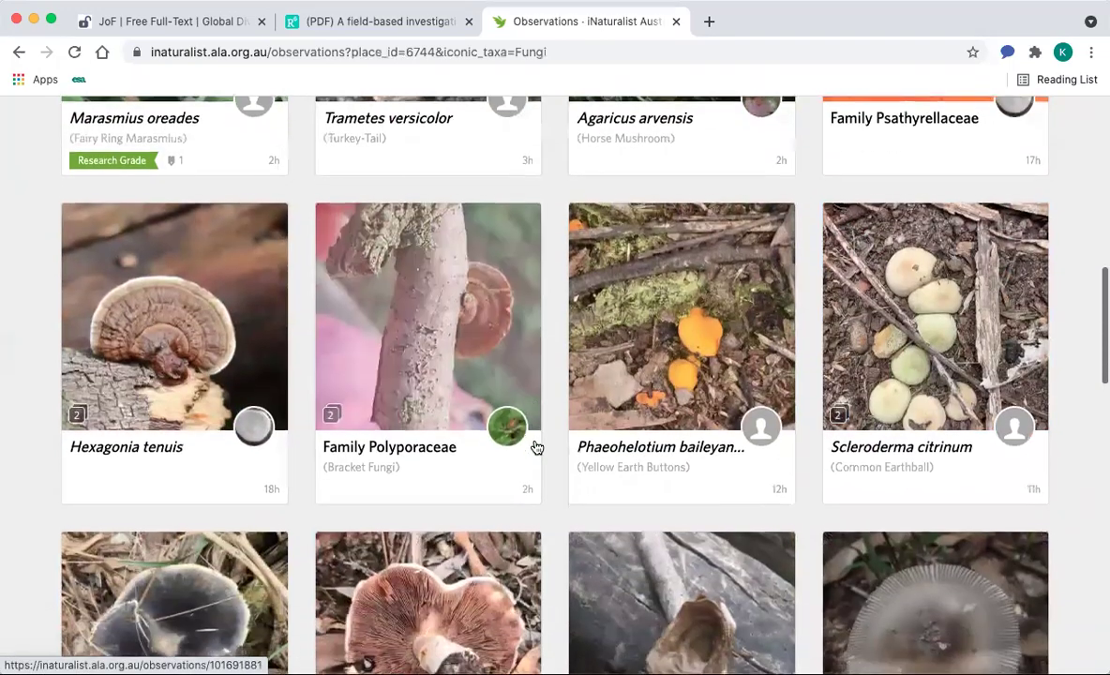
scroll(942, 284, "up", 1)
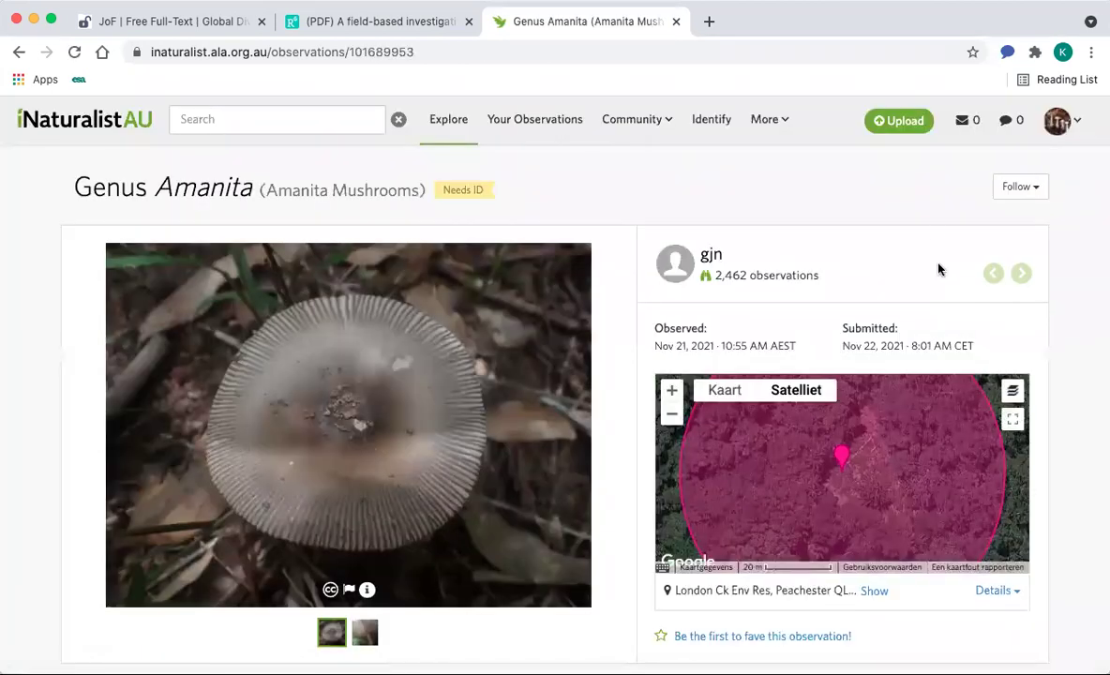
scroll(874, 310, "down", 1)
scroll(872, 330, "down", 3)
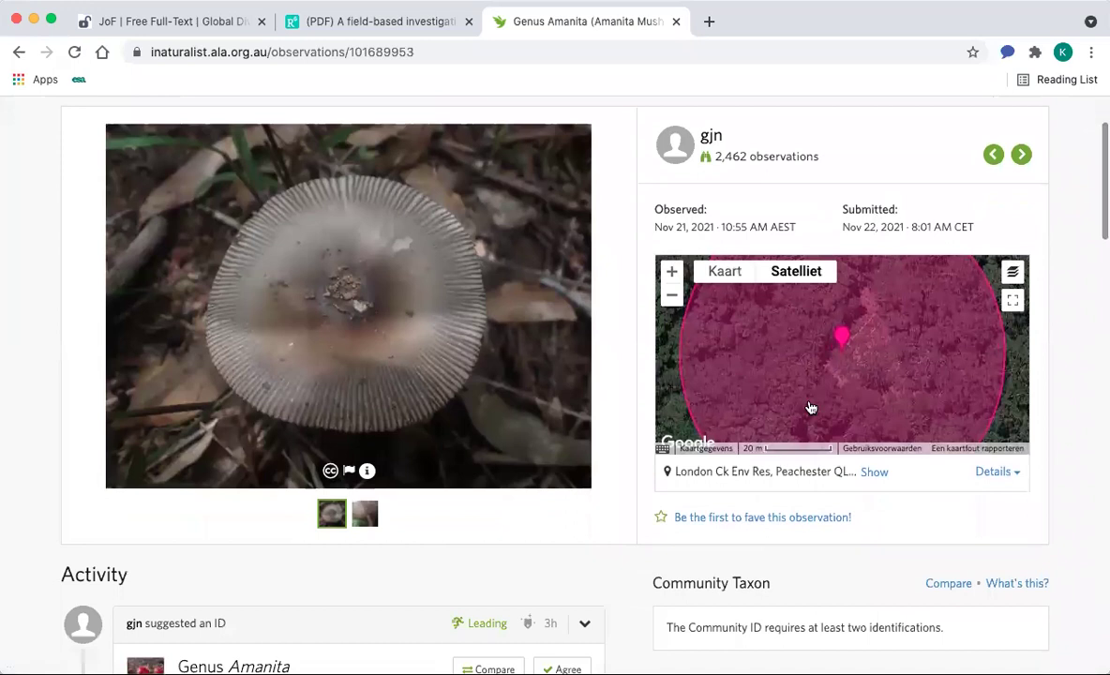
scroll(858, 404, "down", 2)
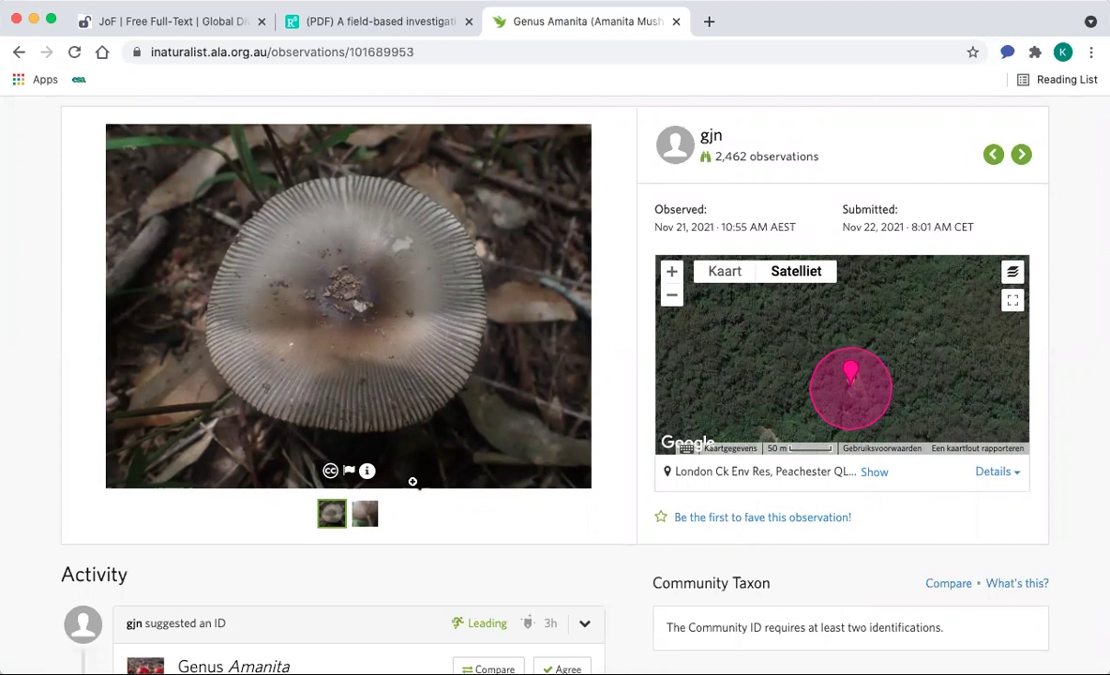
left_click(366, 512)
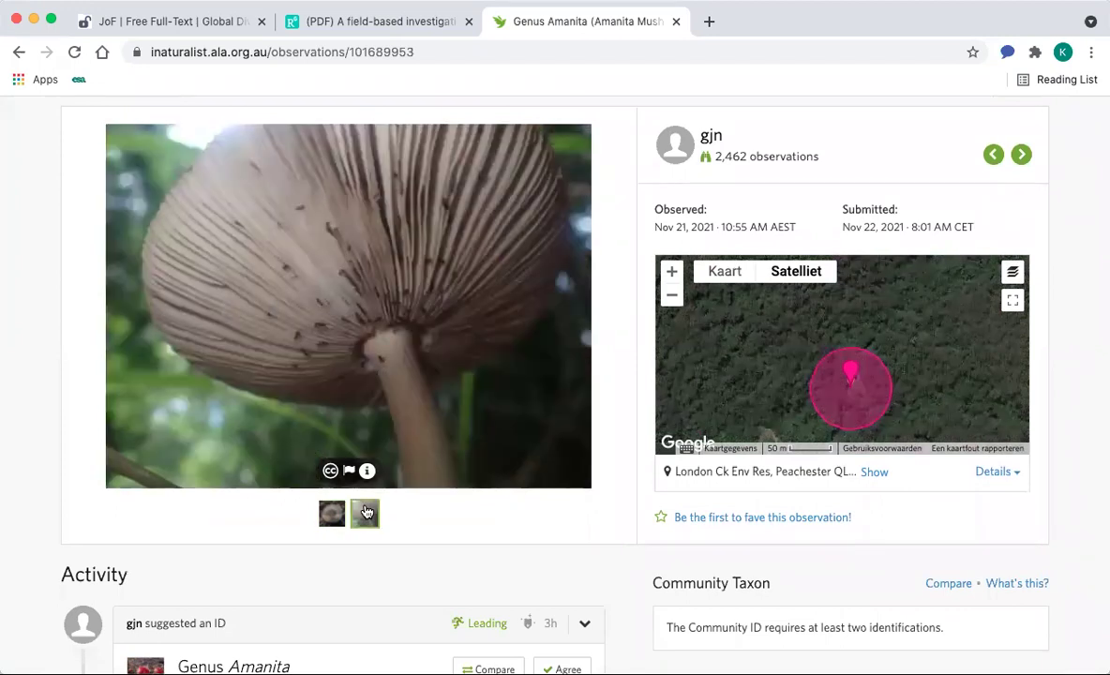
left_click(332, 513)
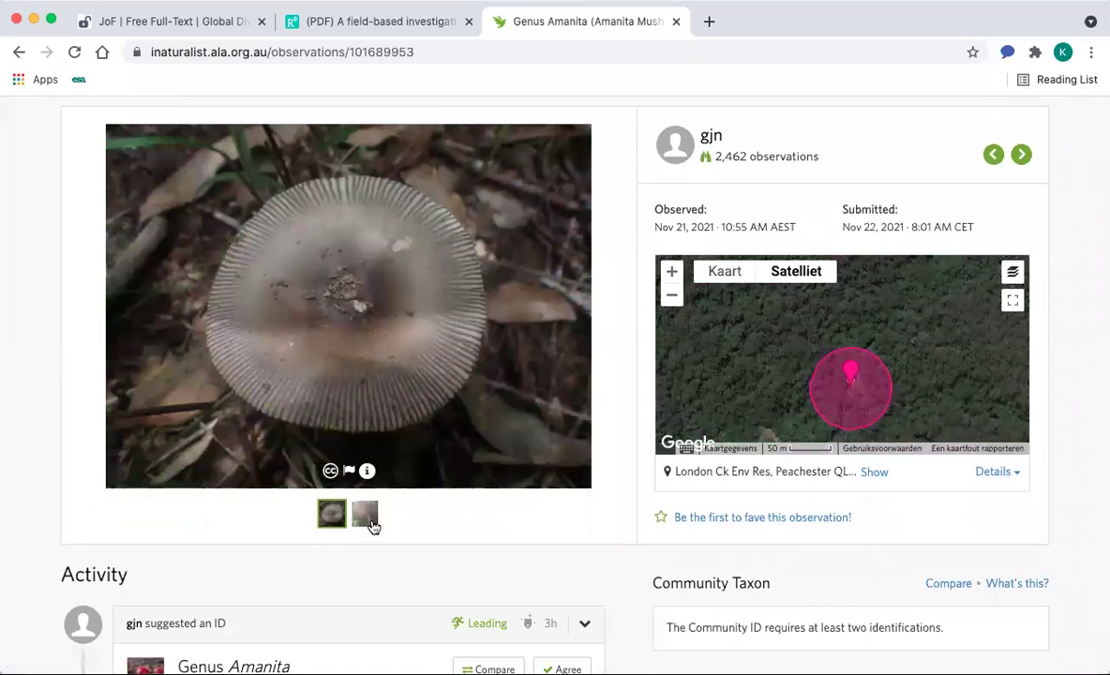
Step: Suggest the identification Vaginatae (Amanita sect. Vaginatae) for the Amanita observation and submit it
scroll(372, 527, "down", 5)
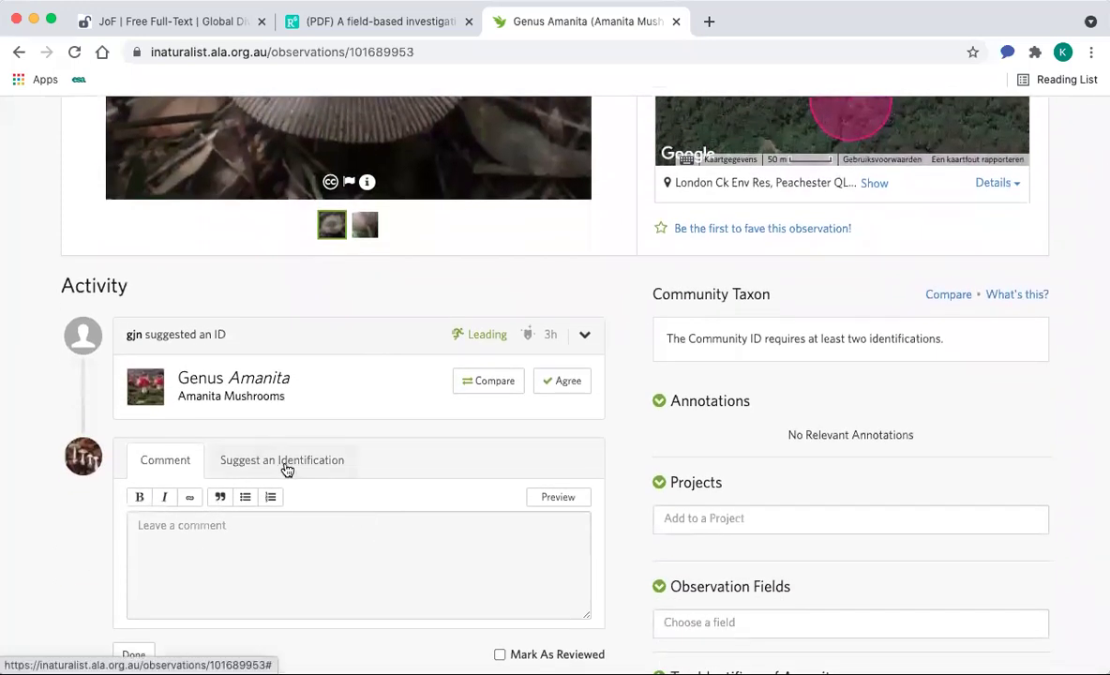
left_click(286, 462)
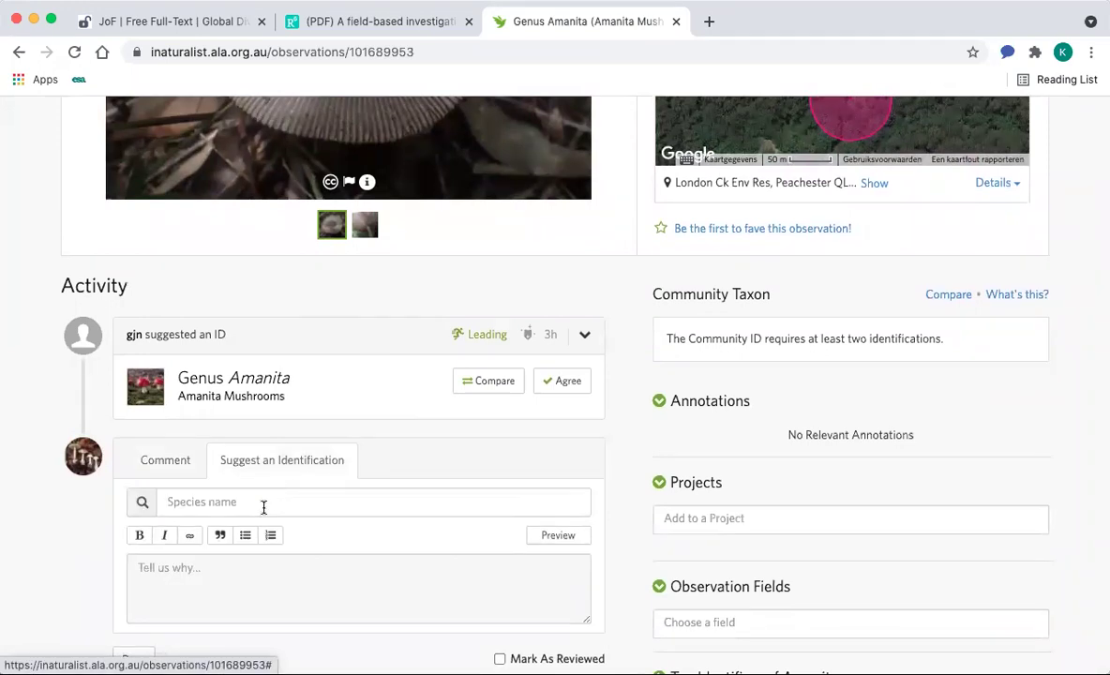
left_click(263, 507)
type("amani")
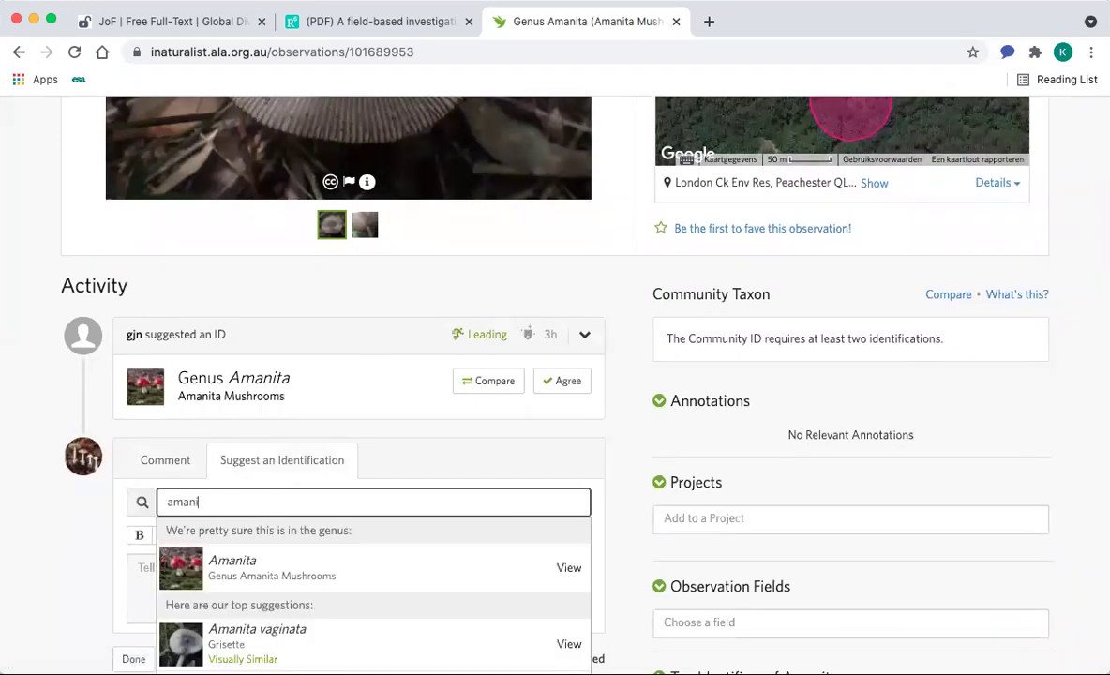
type("ta sect")
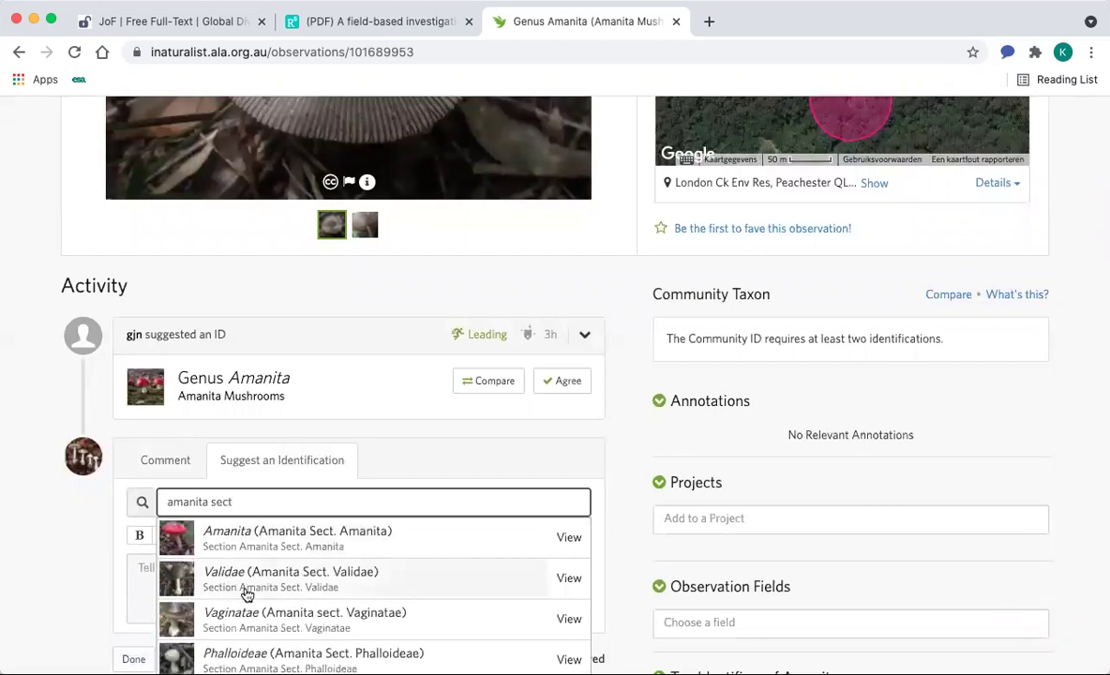
left_click(254, 610)
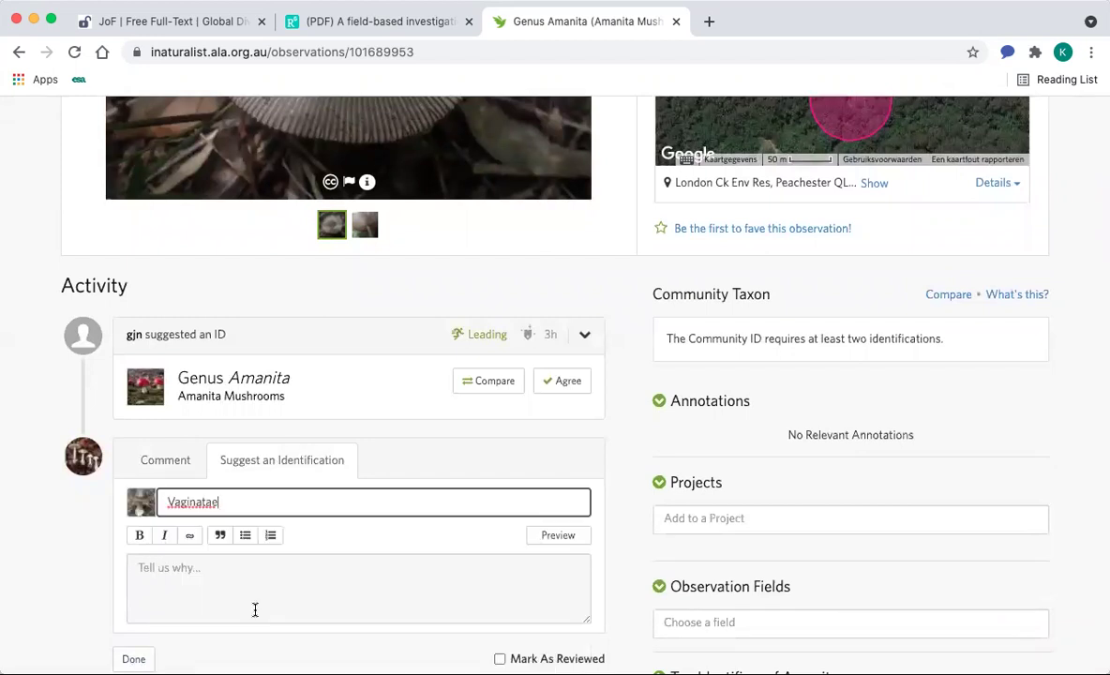
scroll(377, 600, "down", 3)
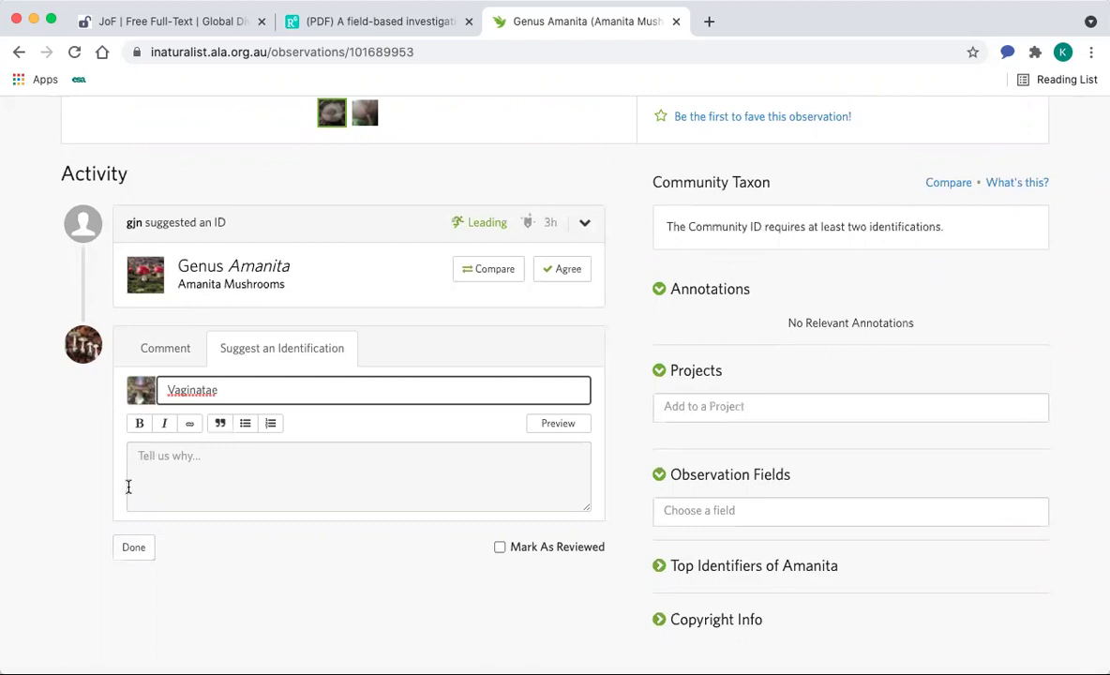
left_click(134, 551)
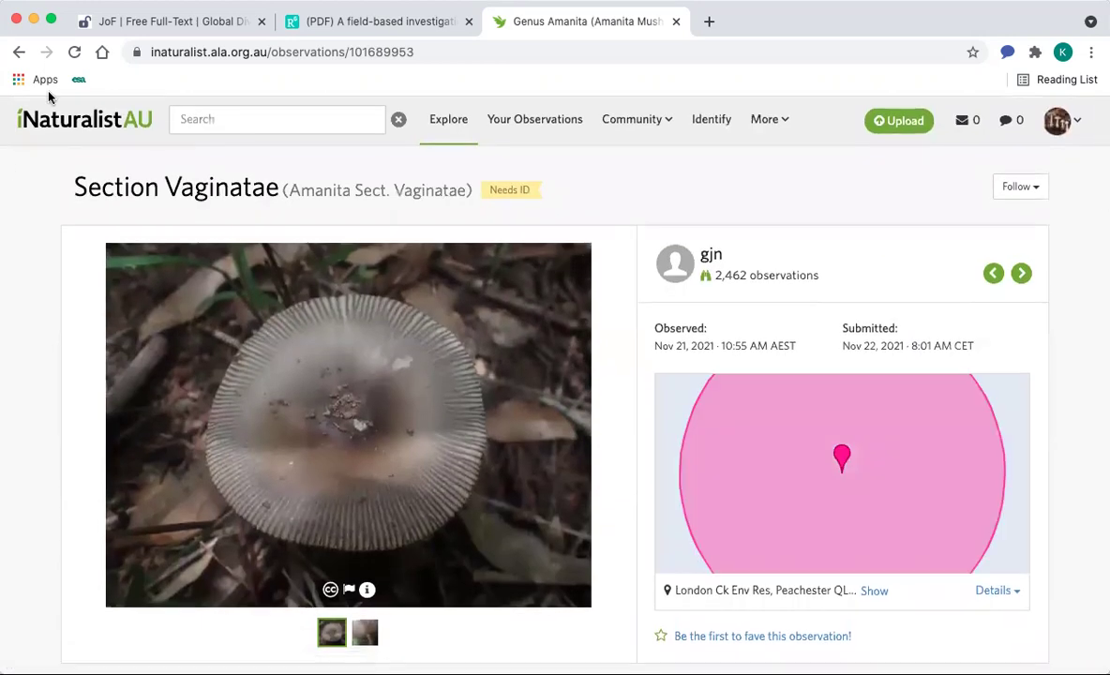
Step: Return to the Fungi results and browse the observations for another one to identify
left_click(19, 52)
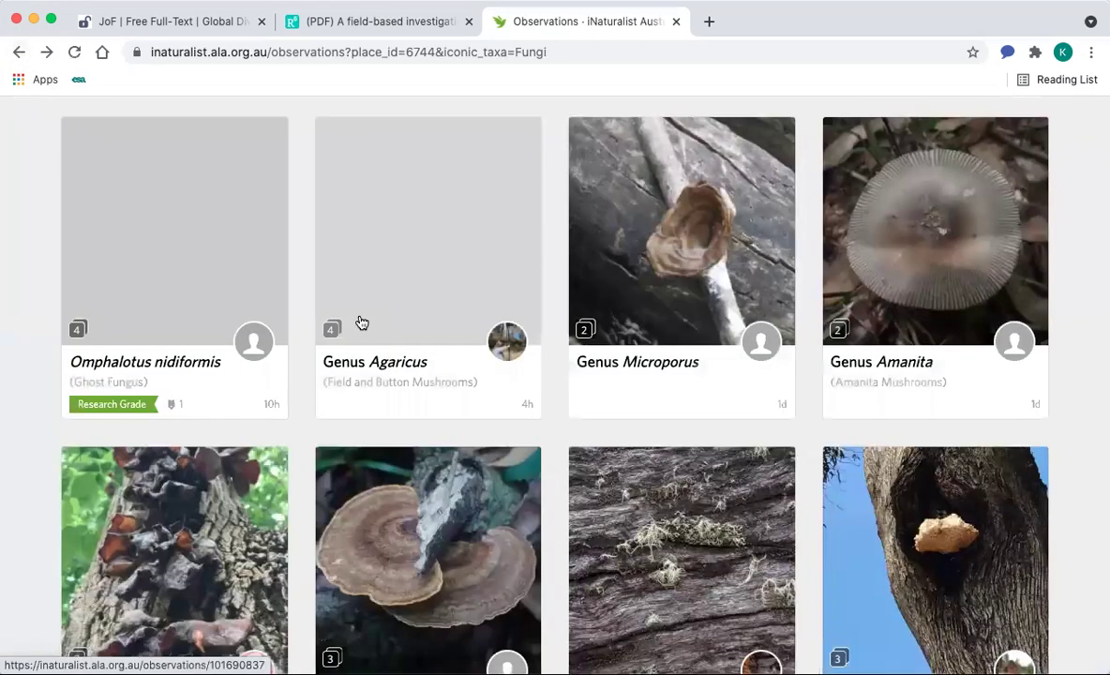
scroll(361, 322, "down", 5)
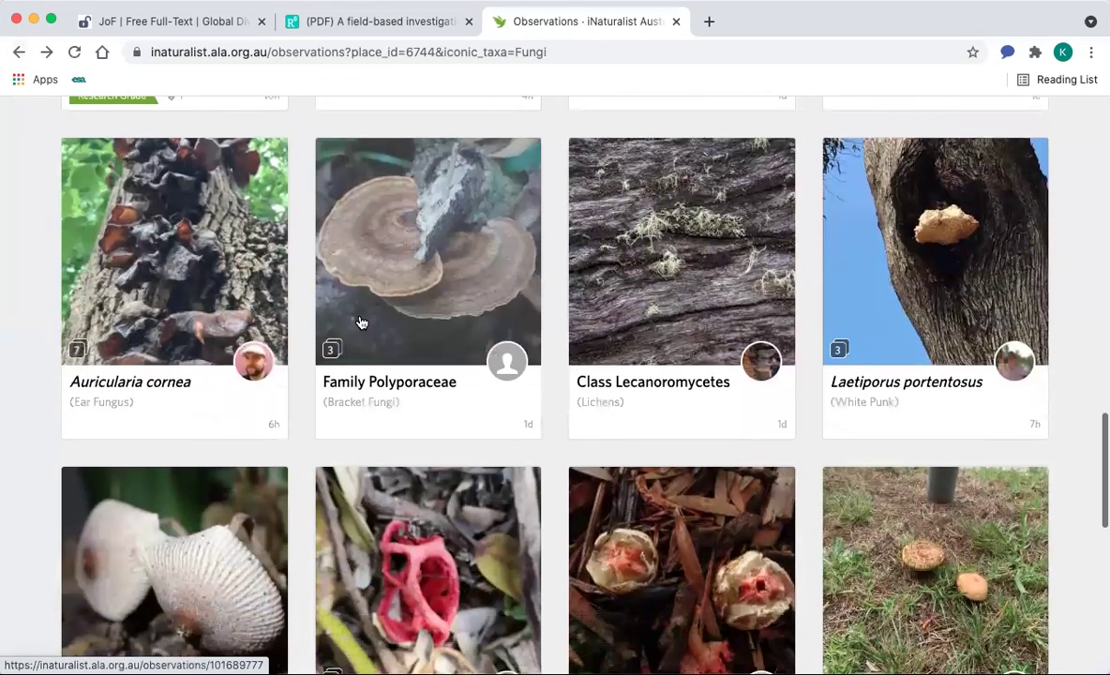
scroll(359, 320, "up", 1)
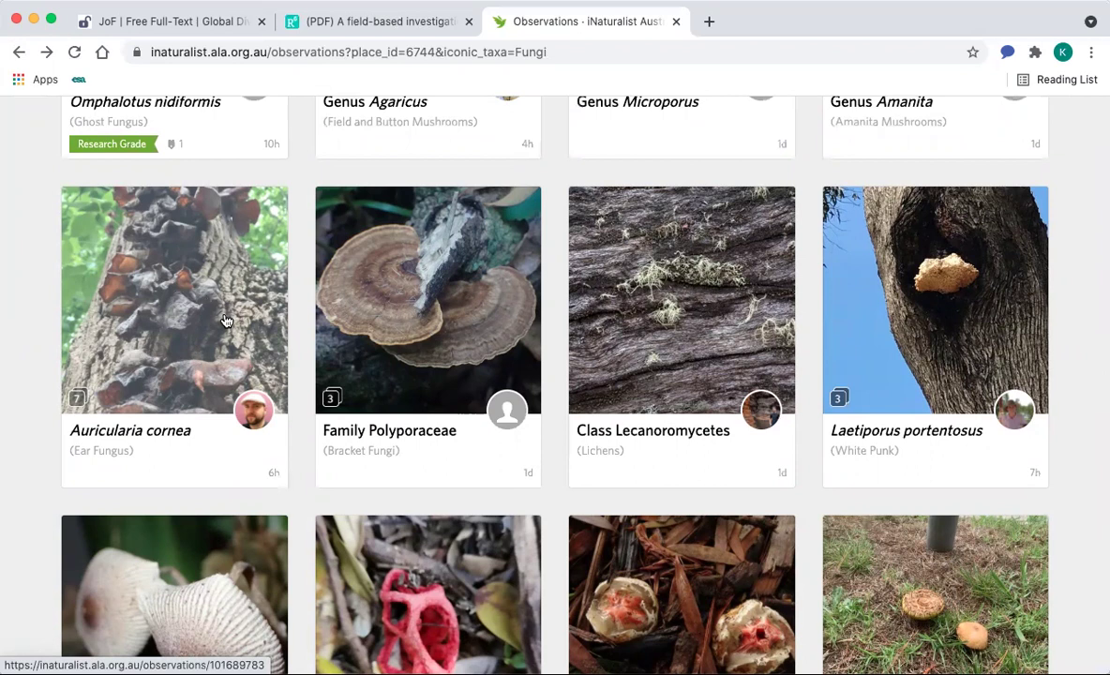
scroll(225, 321, "down", 3)
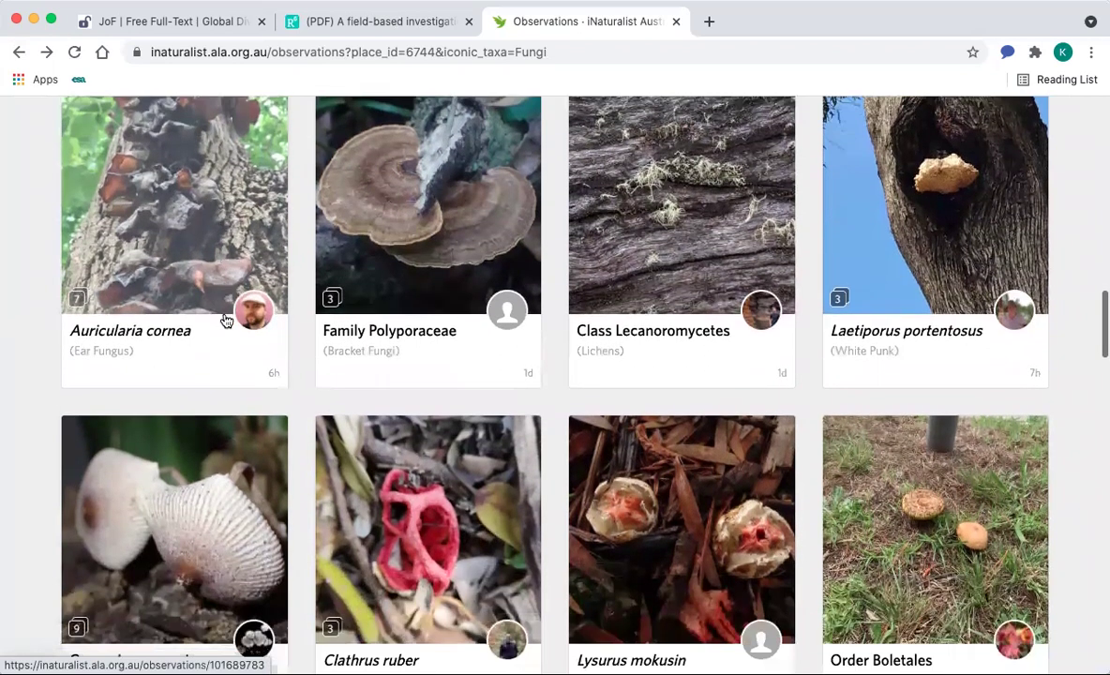
scroll(225, 321, "up", 2)
scroll(857, 246, "down", 1)
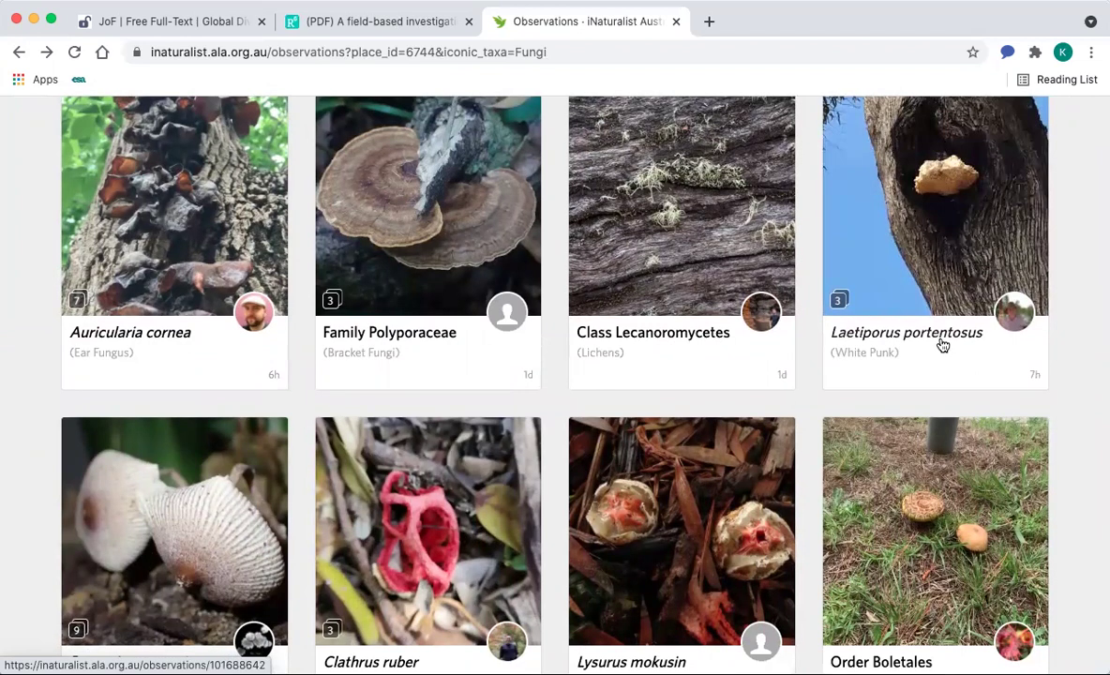
scroll(942, 345, "down", 4)
scroll(942, 346, "down", 2)
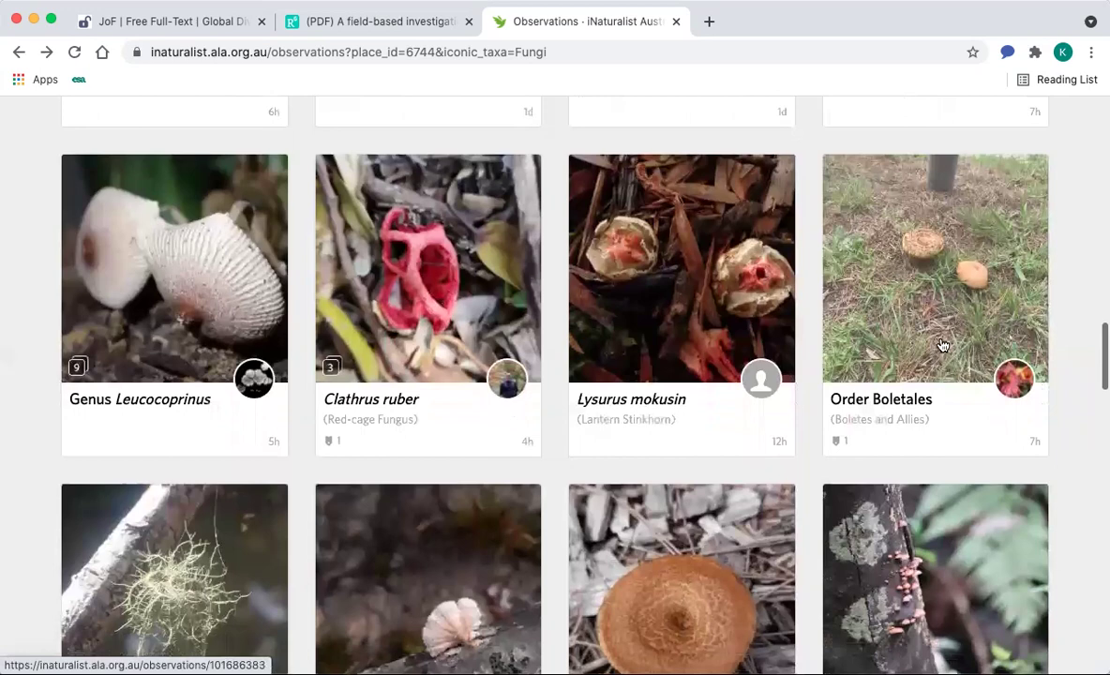
scroll(932, 279, "down", 3)
scroll(931, 278, "down", 15)
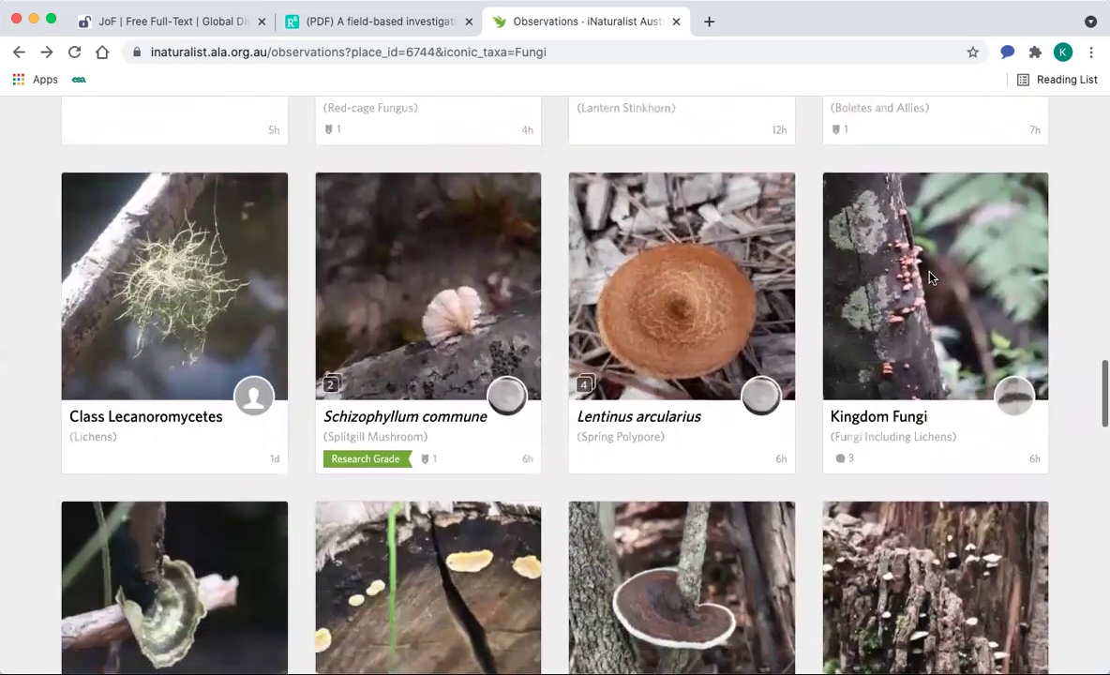
scroll(931, 280, "down", 10)
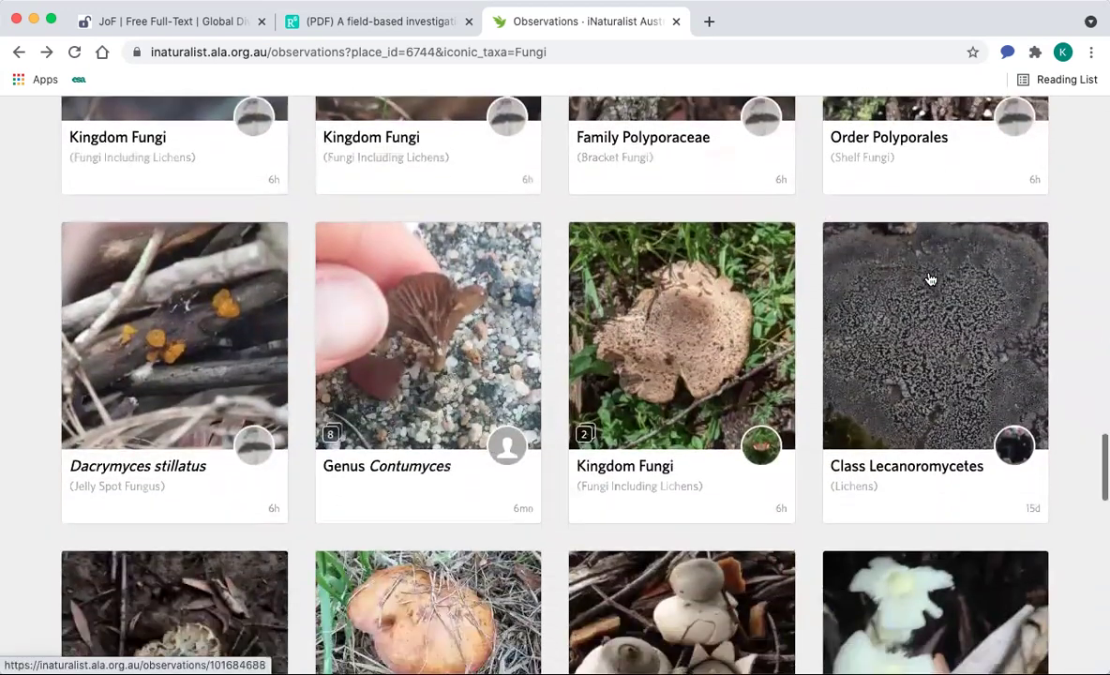
scroll(931, 279, "down", 2)
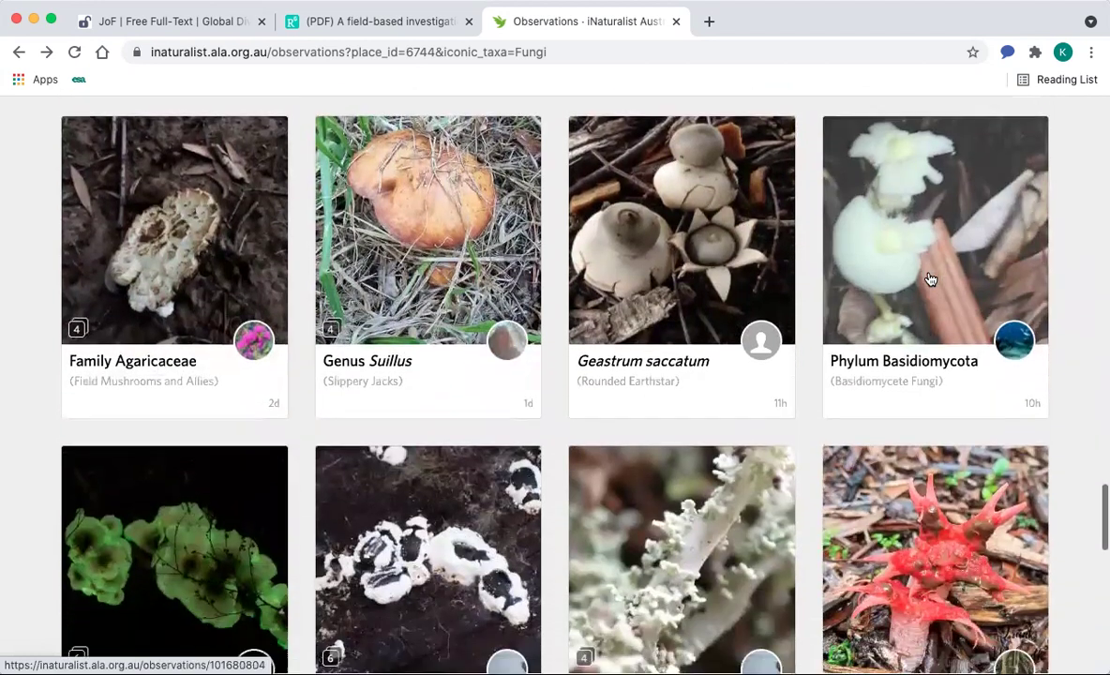
scroll(930, 281, "up", 2)
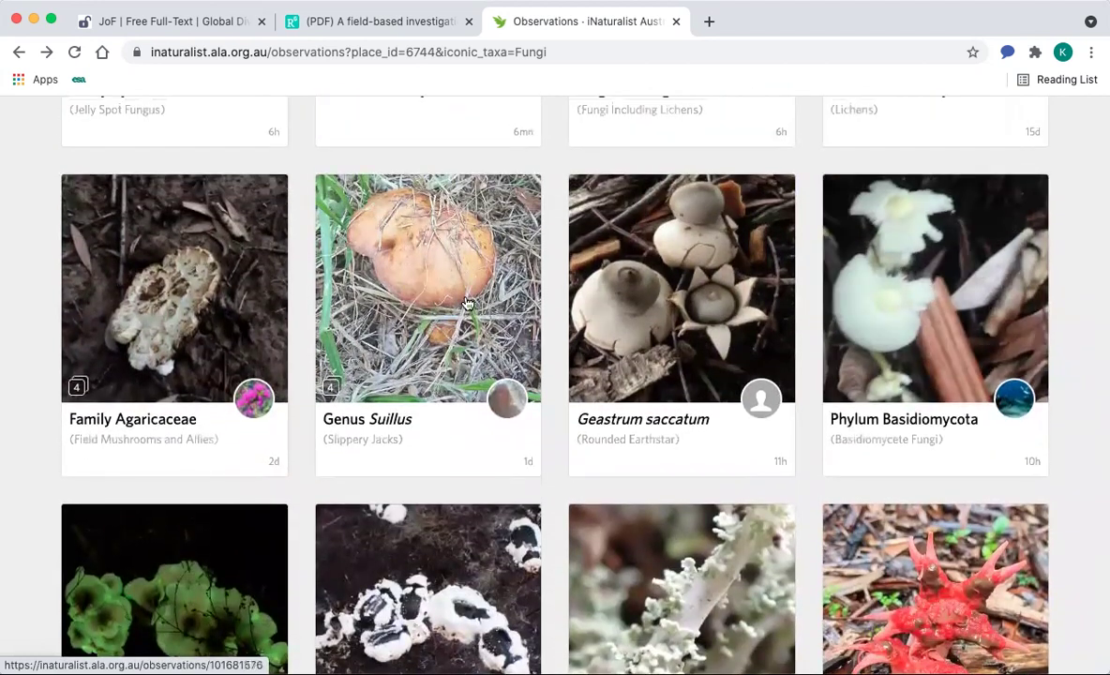
Step: Open the Genus Suillus (Slippery Jacks) observation and examine its second, third and fourth photos
left_click(467, 303)
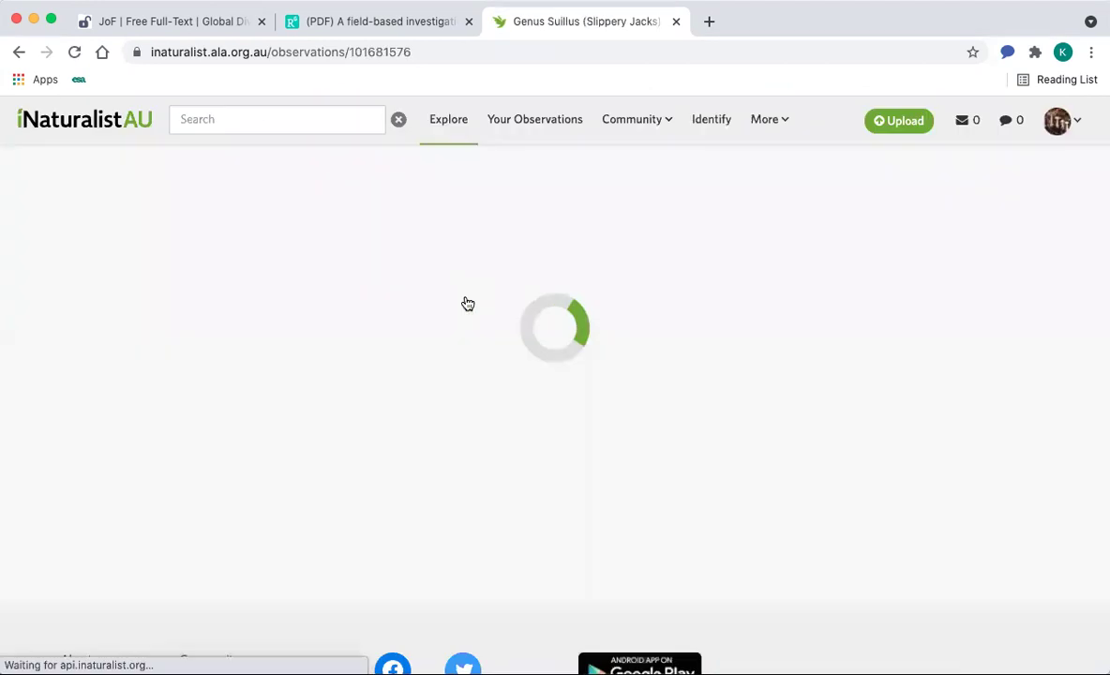
scroll(467, 303, "down", 3)
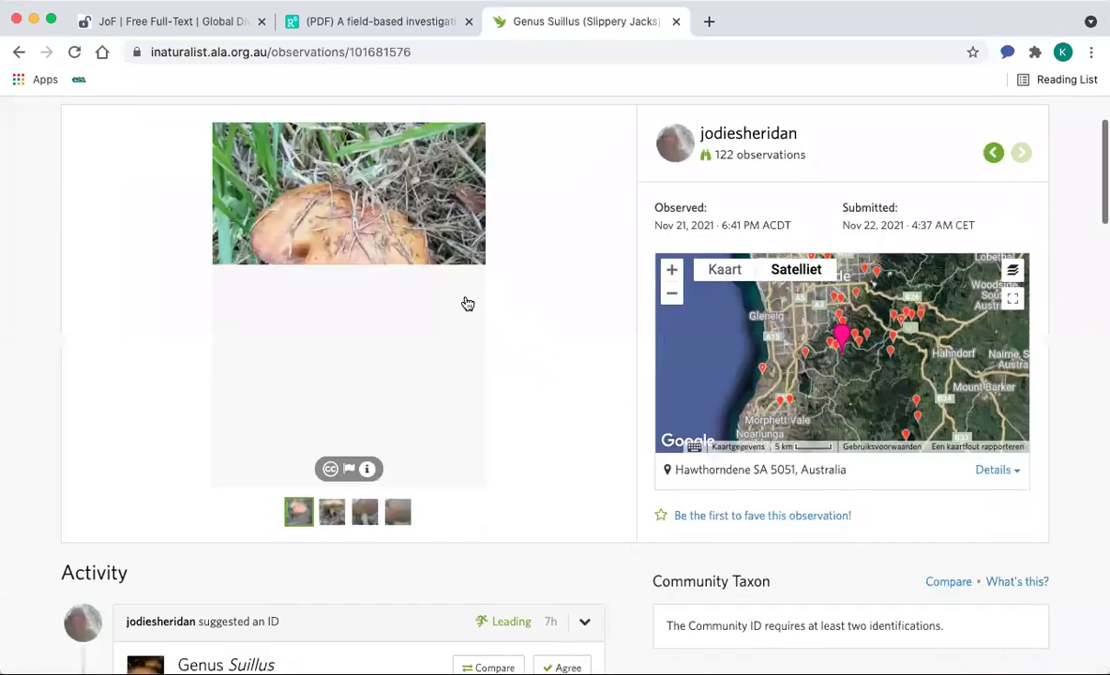
left_click(336, 449)
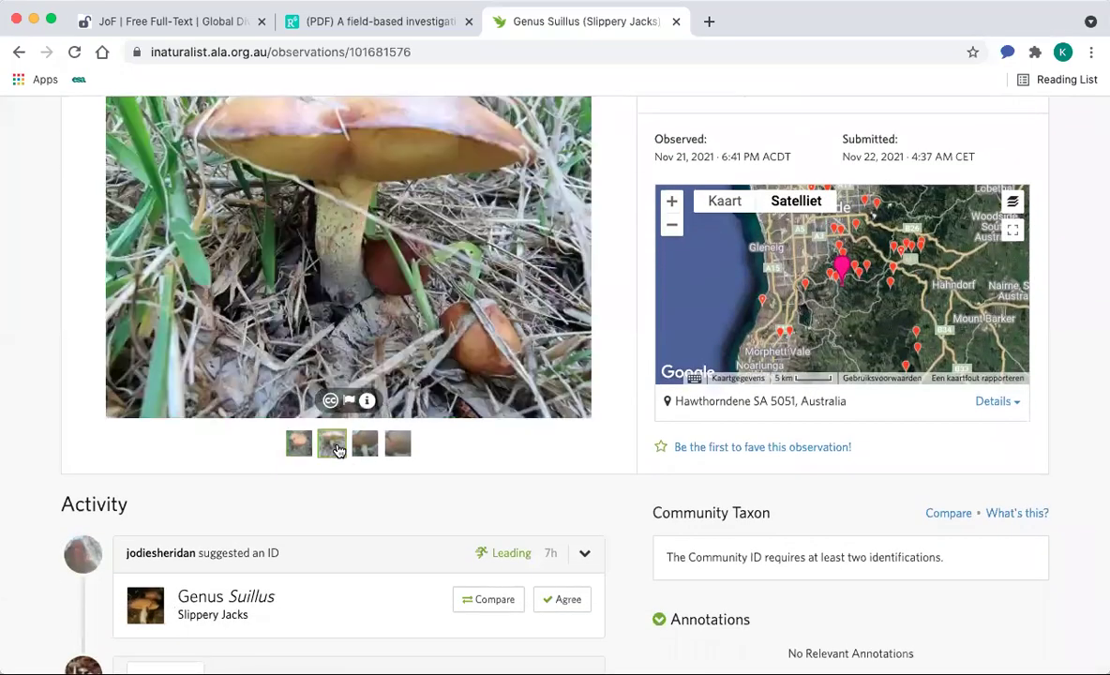
left_click(366, 451)
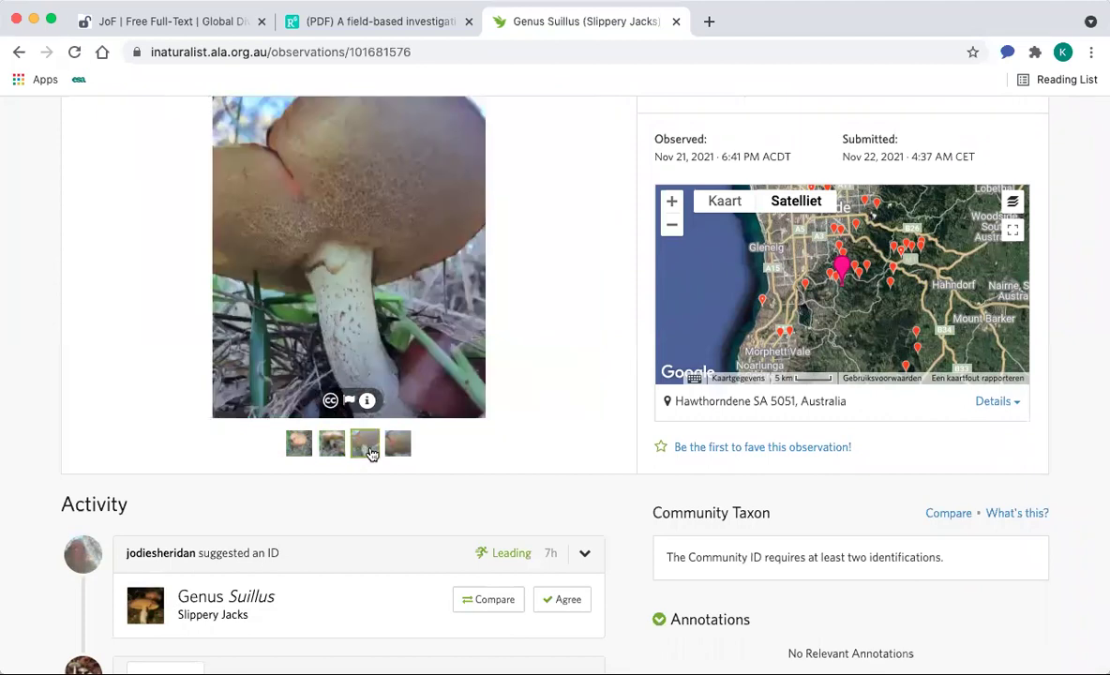
left_click(398, 444)
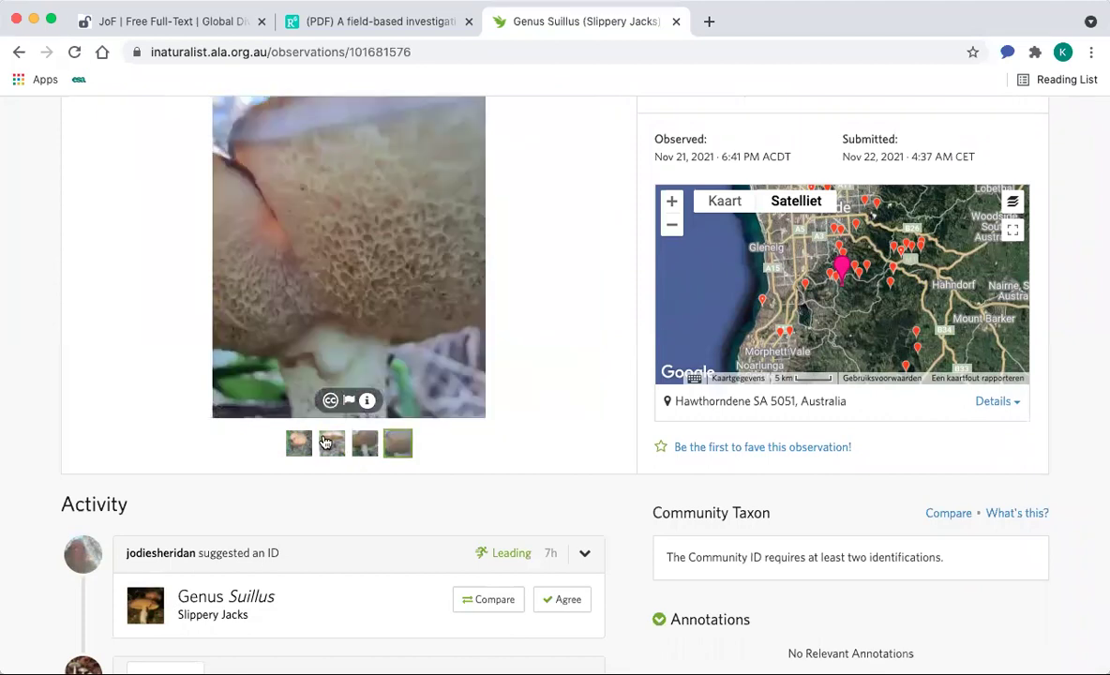
left_click(332, 450)
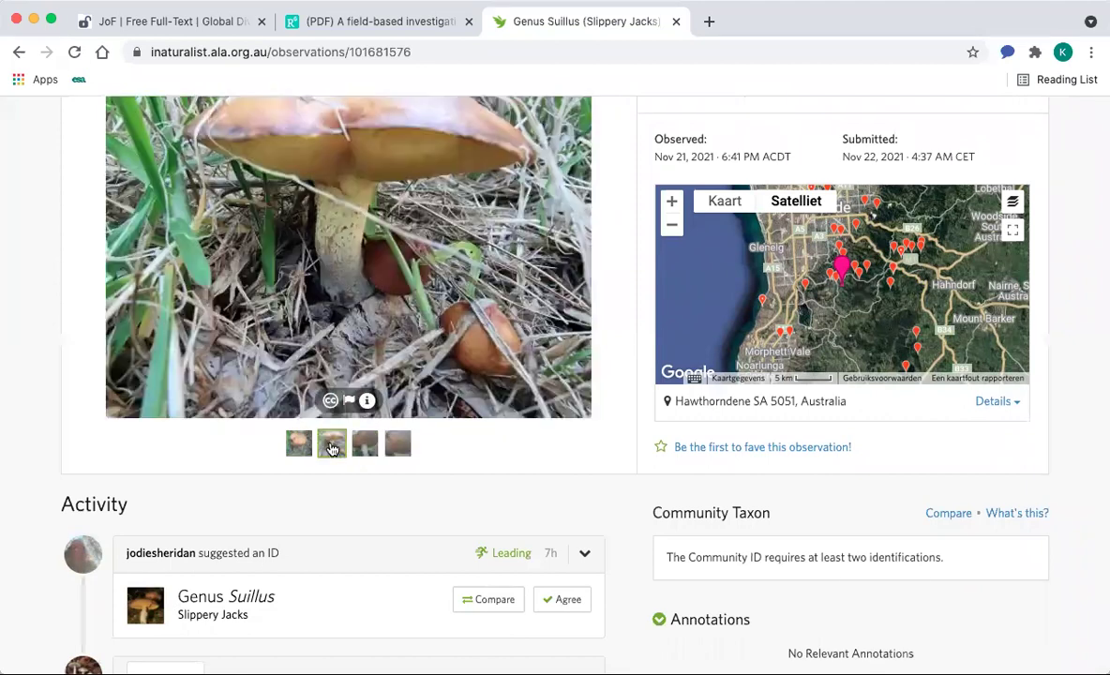
Step: Compare the first and second photos of the Genus Suillus observation and review its map and identification activity
left_click(298, 444)
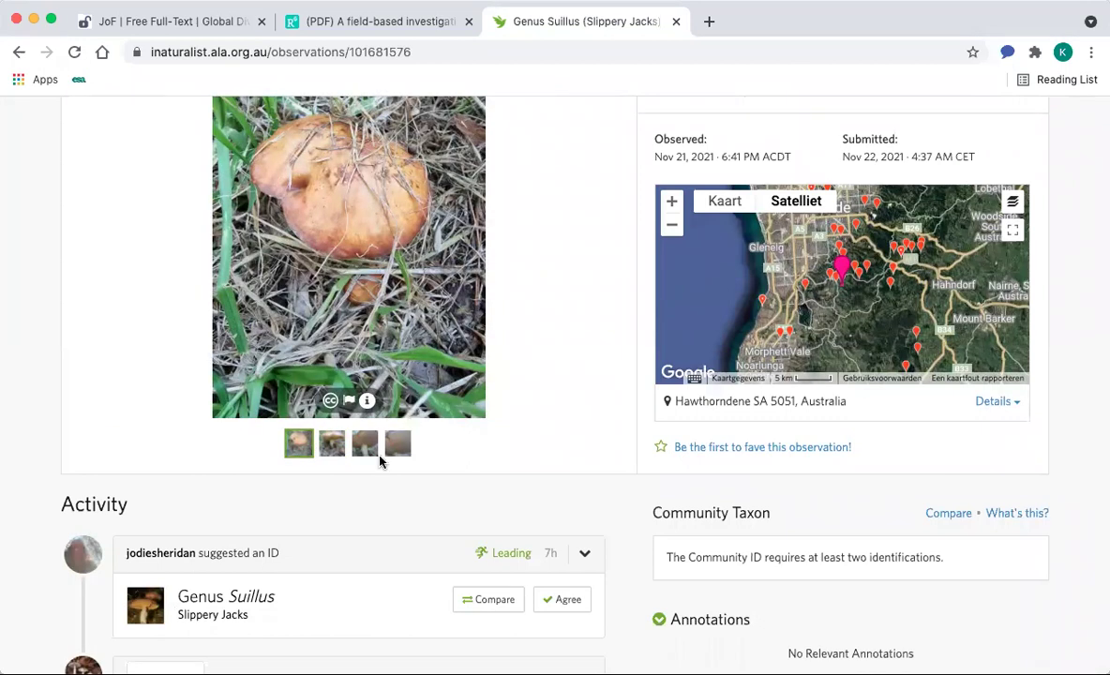
left_click(332, 445)
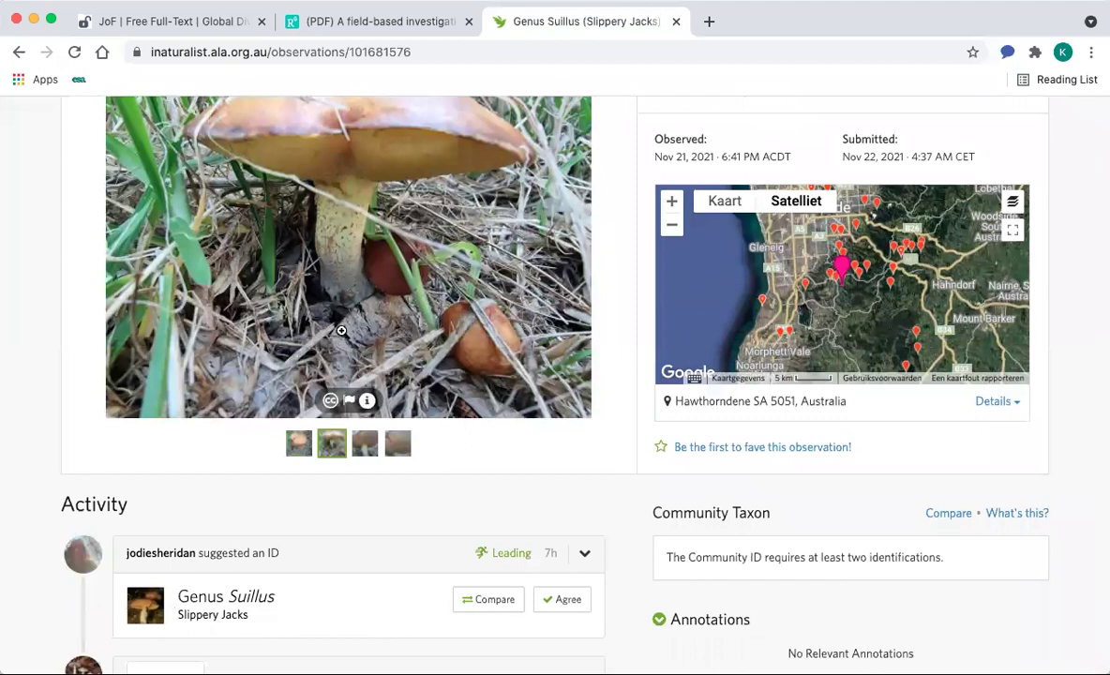
scroll(340, 328, "up", 3)
scroll(341, 331, "down", 5)
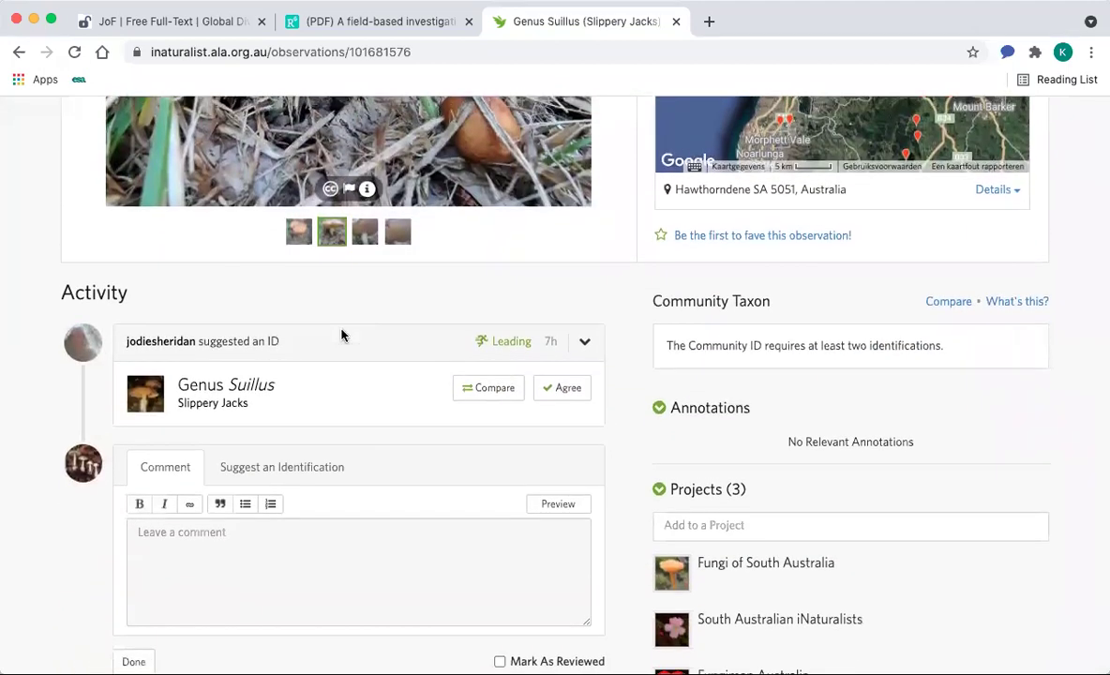
scroll(341, 335, "down", 1)
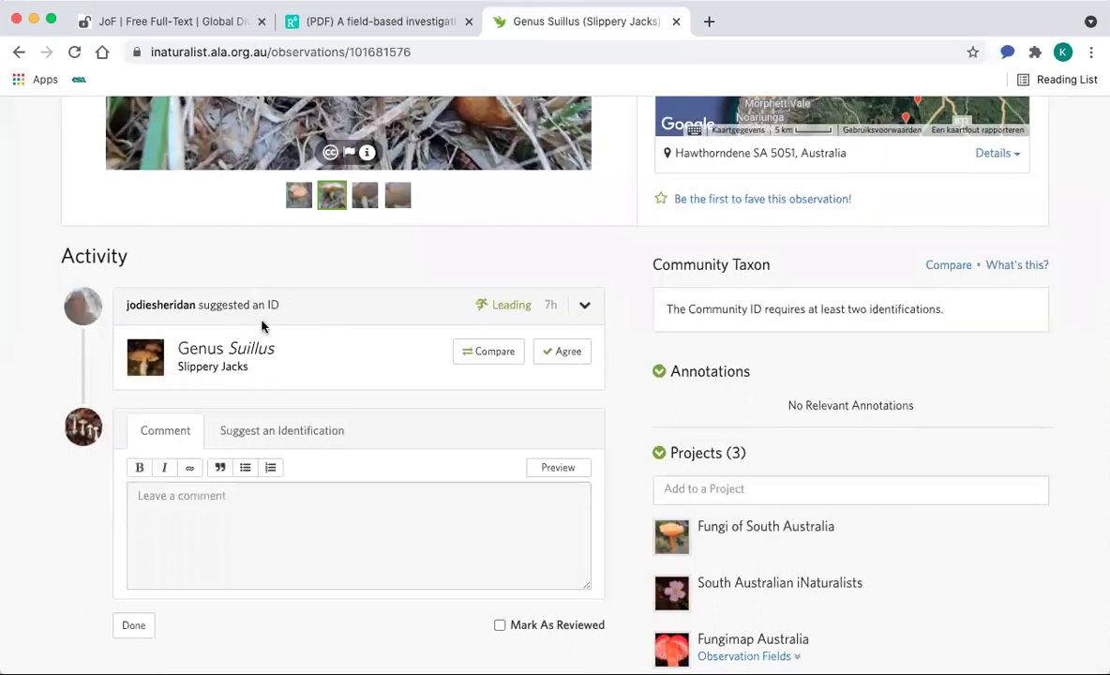
scroll(252, 359, "up", 6)
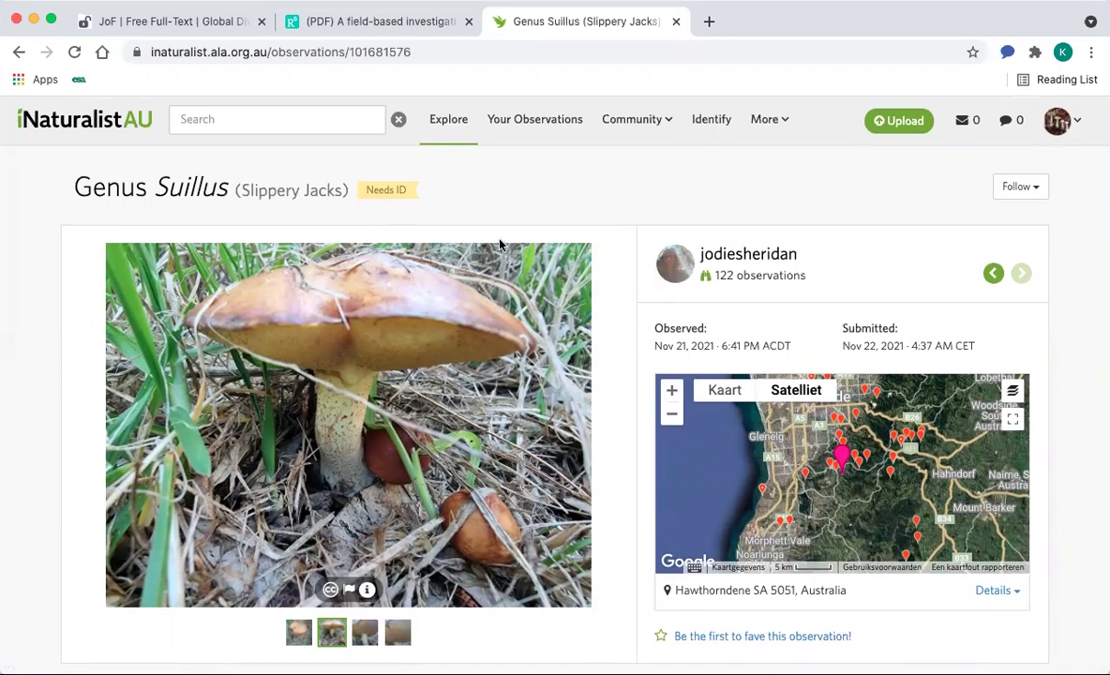
scroll(225, 237, "down", 5)
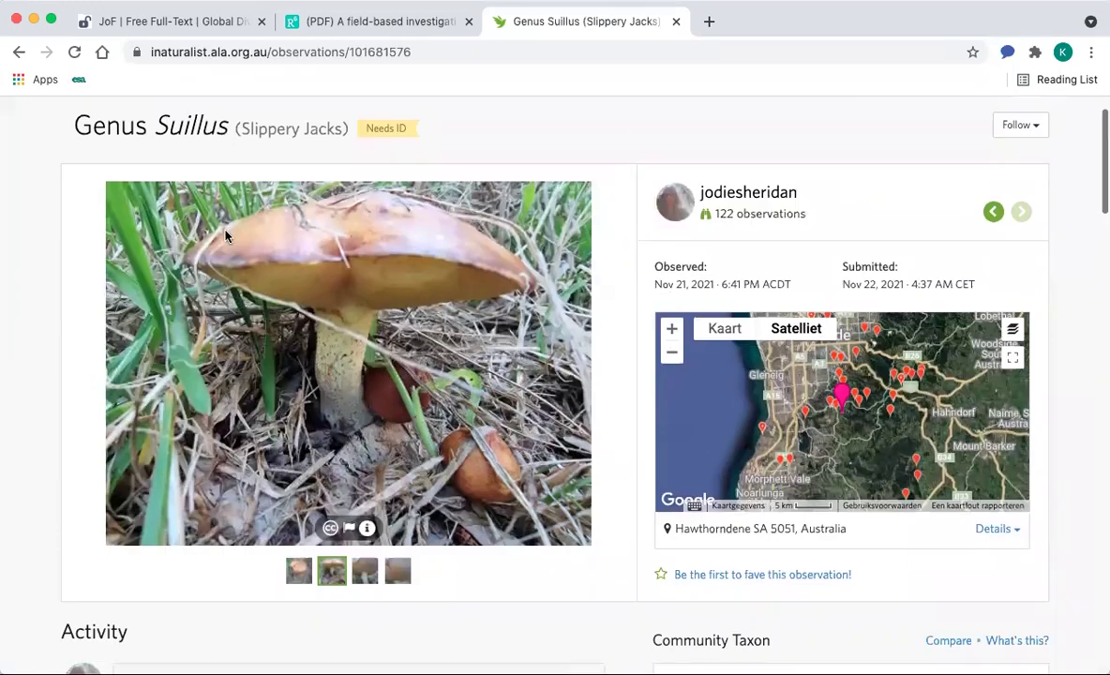
scroll(225, 236, "up", 2)
scroll(225, 237, "up", 1)
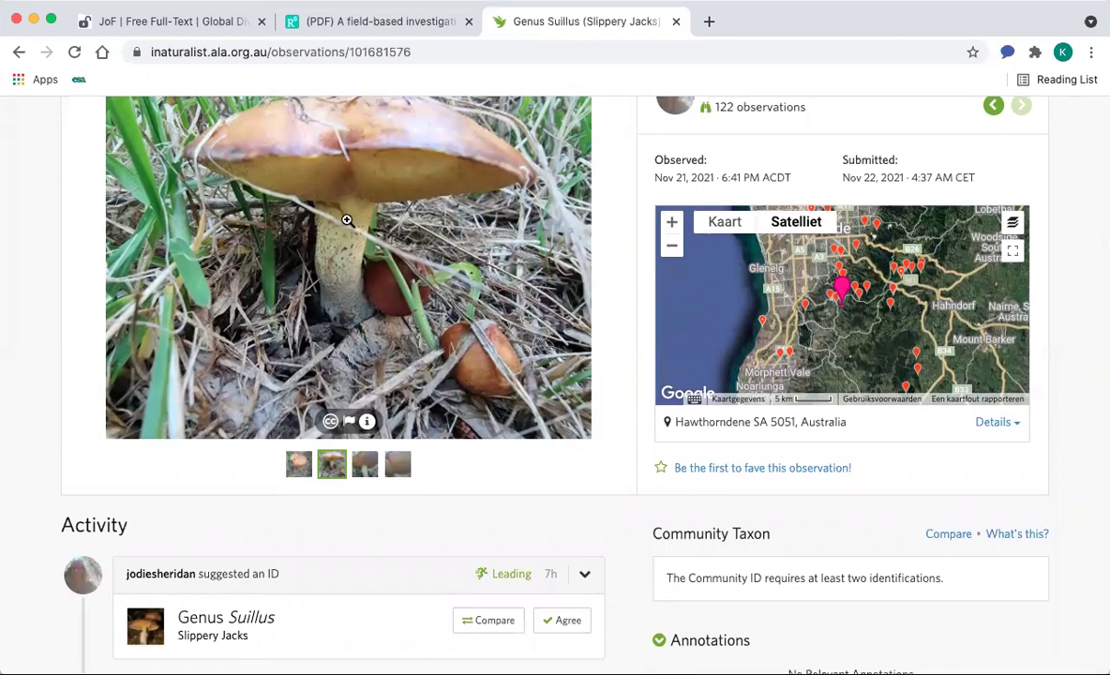
scroll(347, 219, "down", 5)
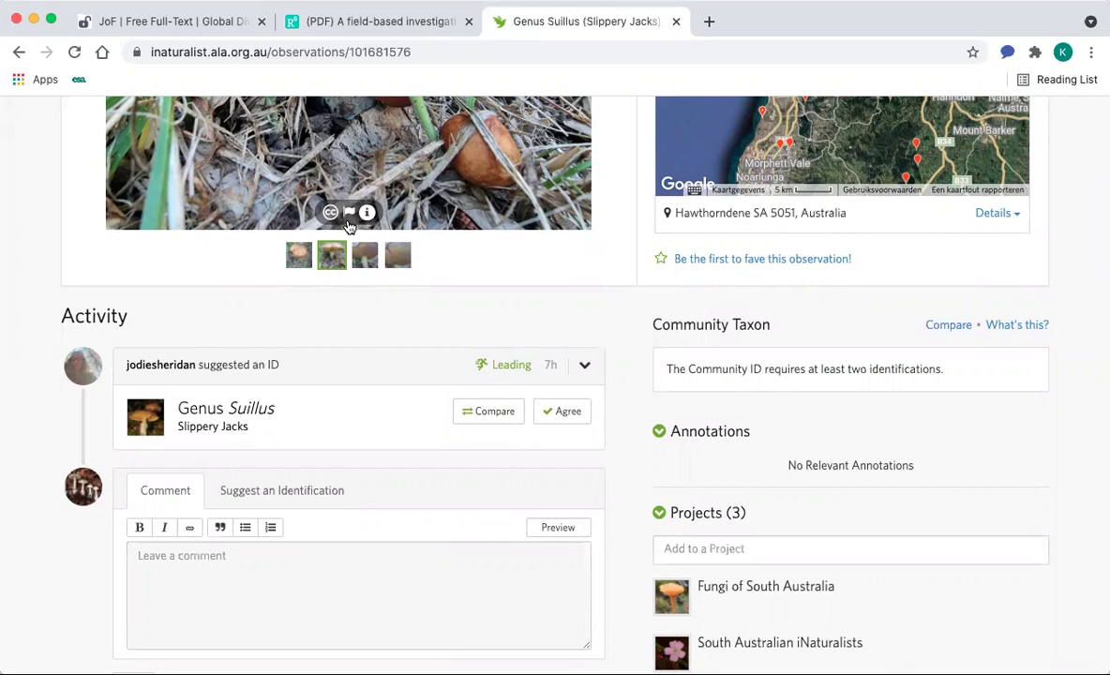
scroll(349, 226, "down", 2)
scroll(347, 225, "up", 6)
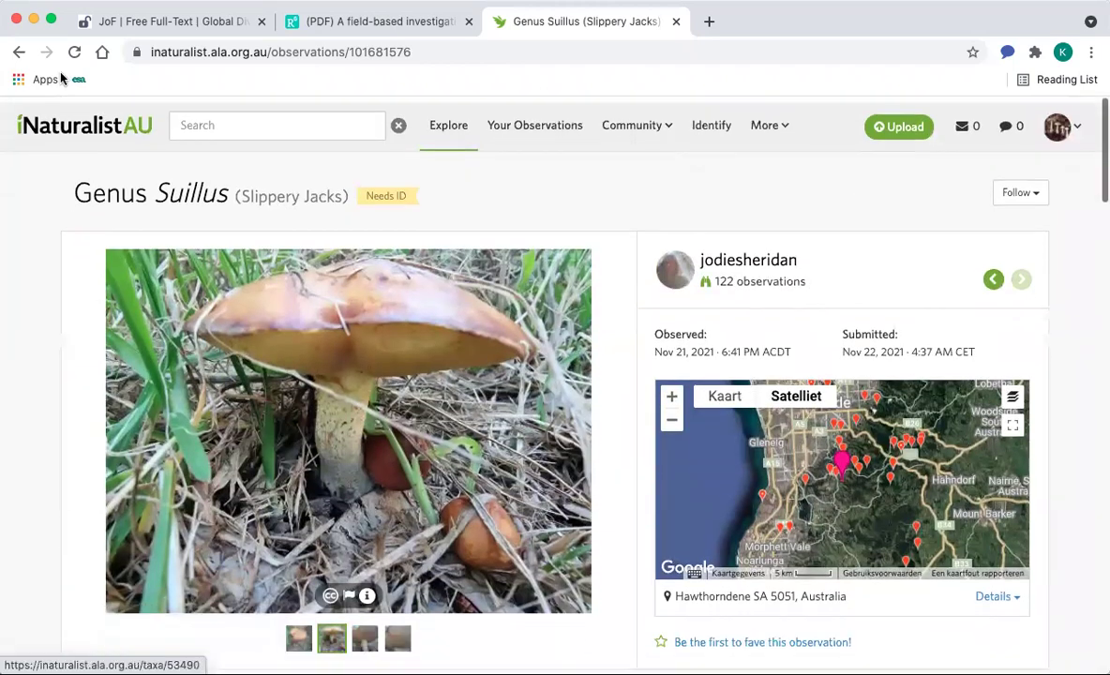
Step: Return to the Fungi results, browse further down the grid and open the Agaricus xanthodermus (Yellow Stainer) observation
left_click(17, 52)
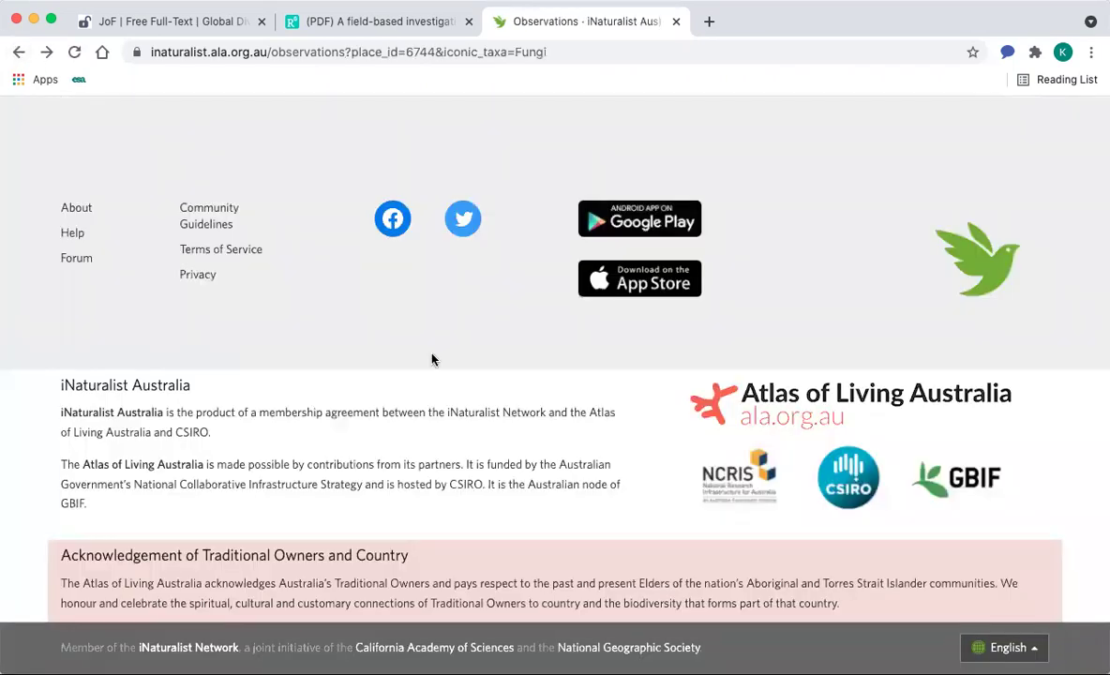
scroll(431, 359, "up", 5)
scroll(433, 359, "down", 10)
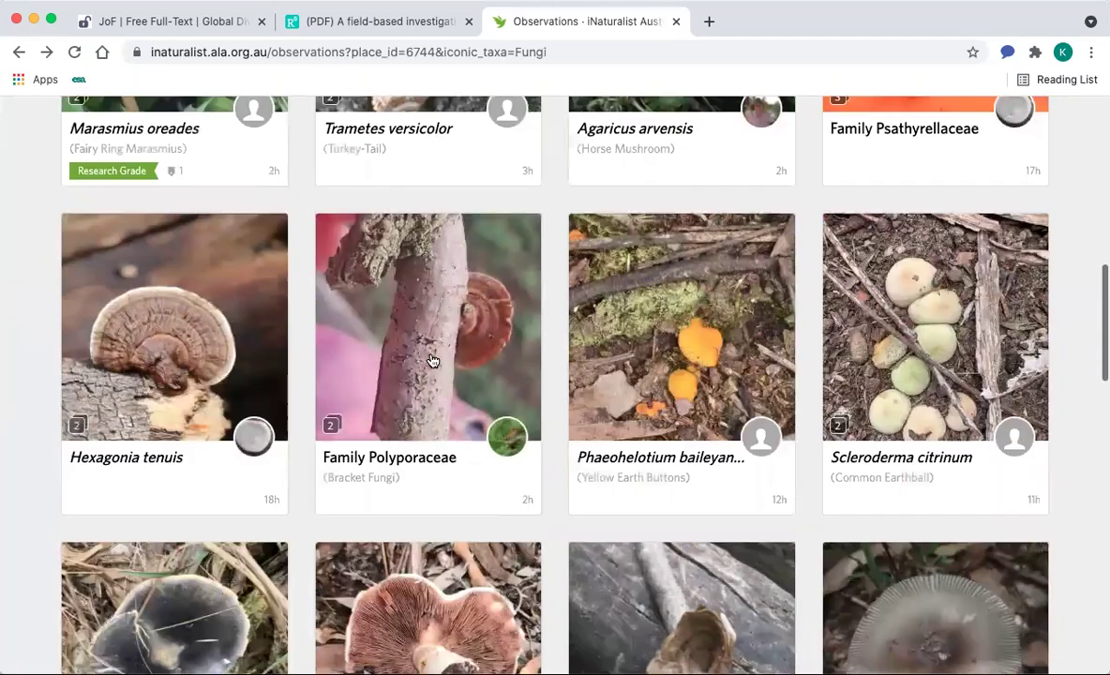
scroll(434, 361, "down", 6)
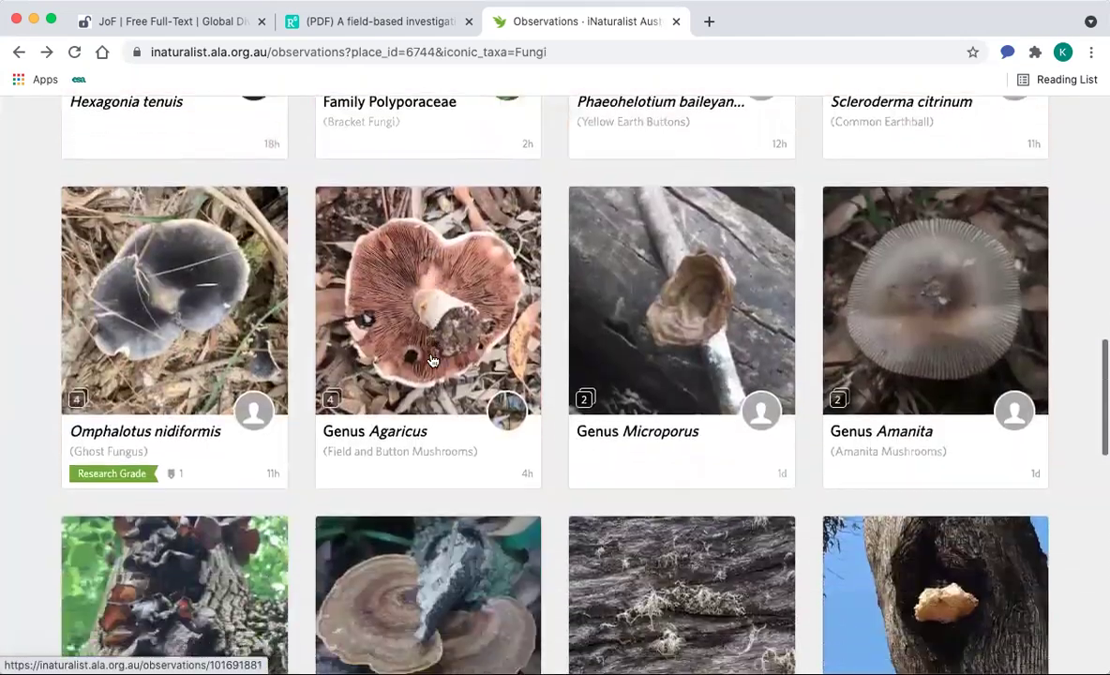
scroll(433, 361, "down", 8)
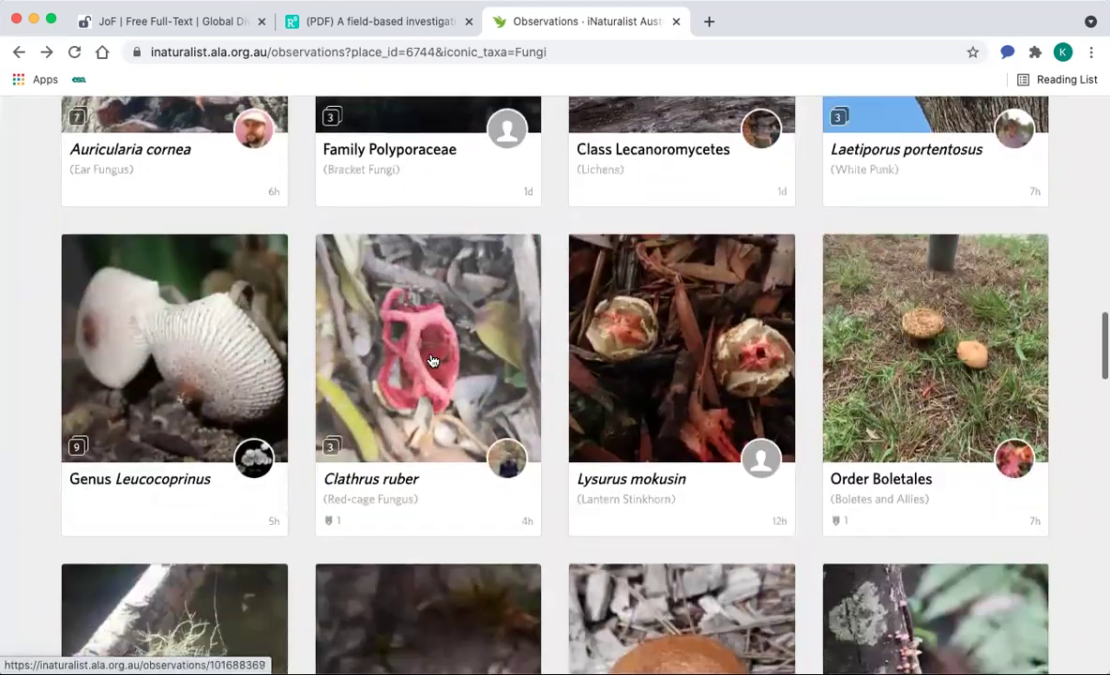
scroll(433, 361, "down", 12)
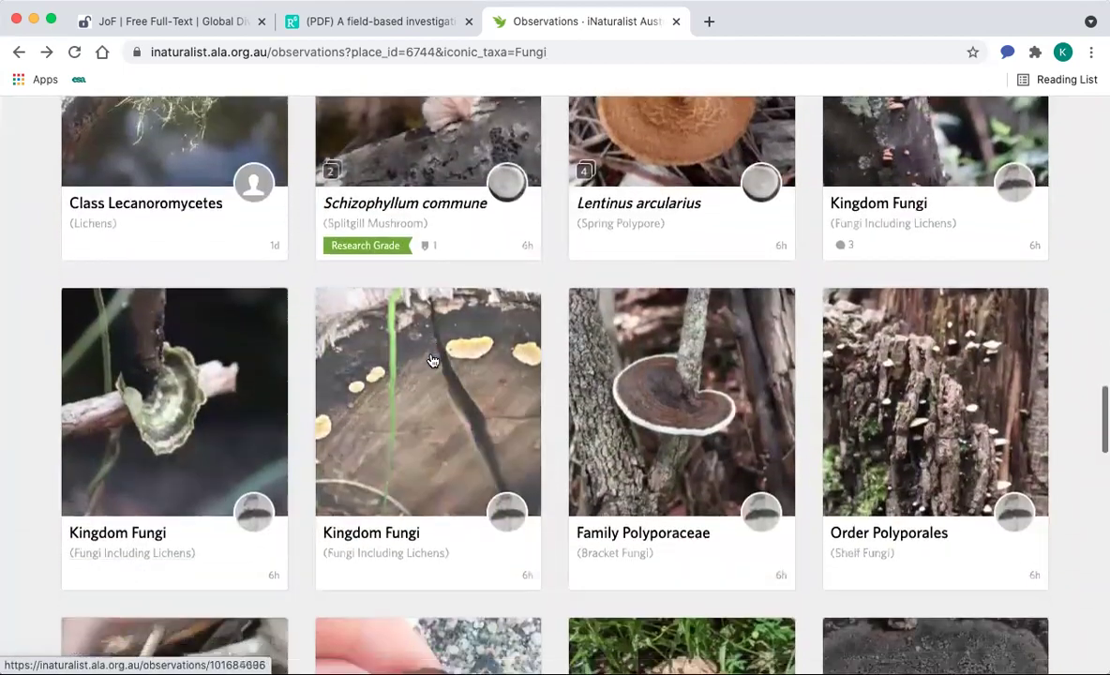
scroll(433, 361, "down", 8)
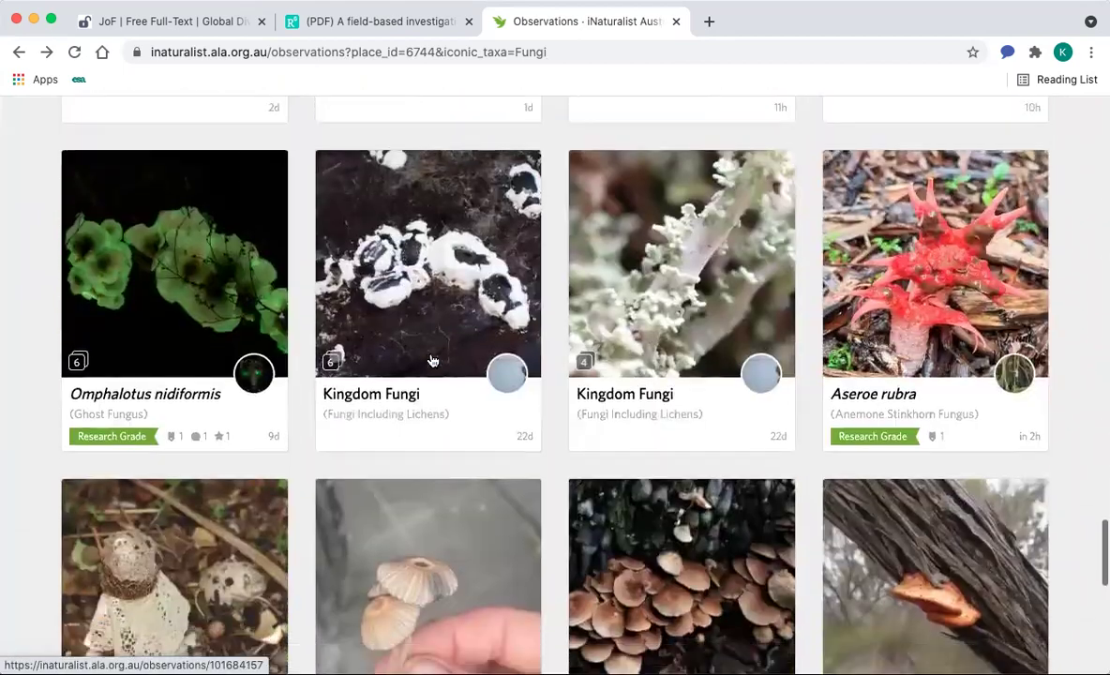
scroll(433, 361, "down", 1)
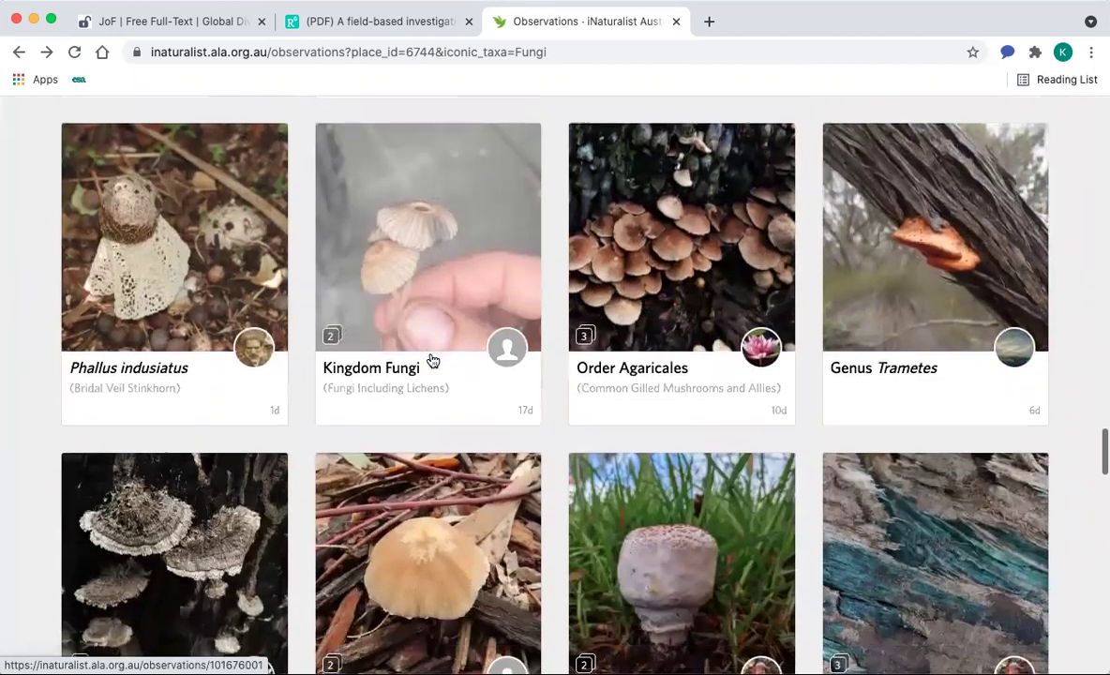
scroll(434, 361, "down", 1)
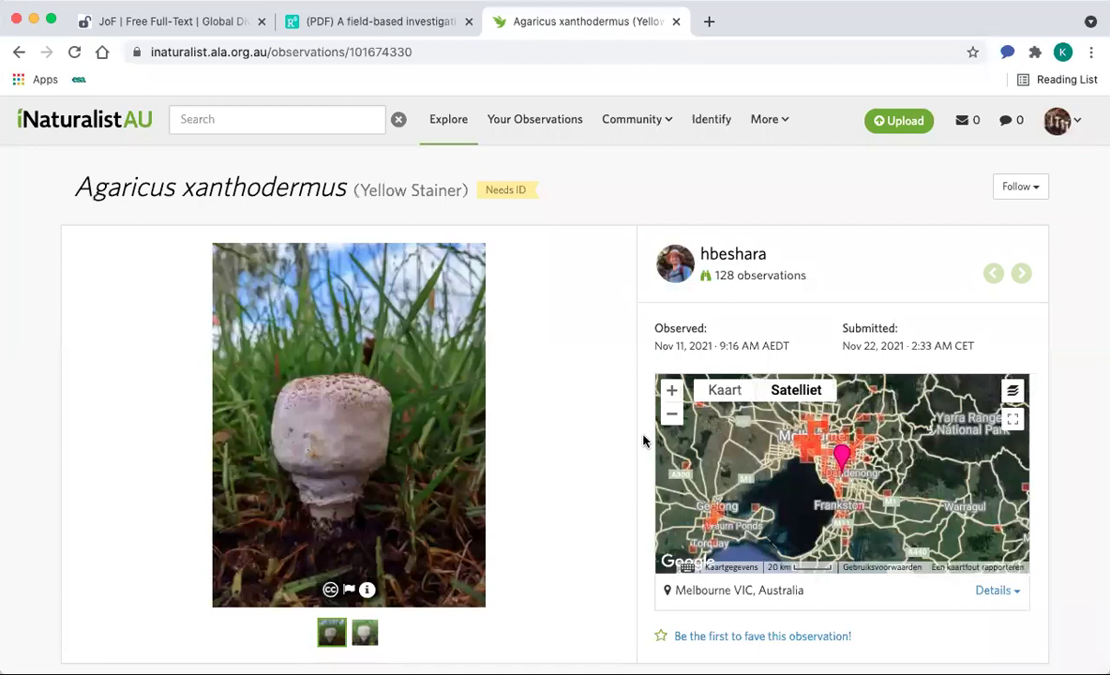
Step: Examine the second photo and the details of the Agaricus xanthodermus observation
scroll(578, 436, "down", 3)
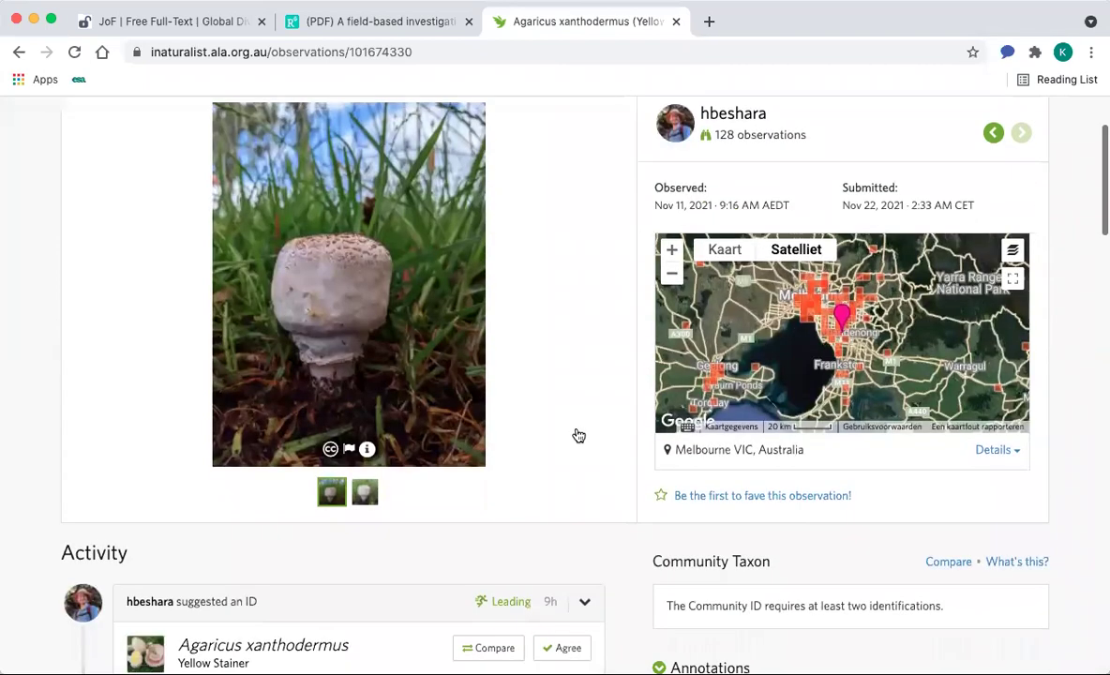
left_click(377, 494)
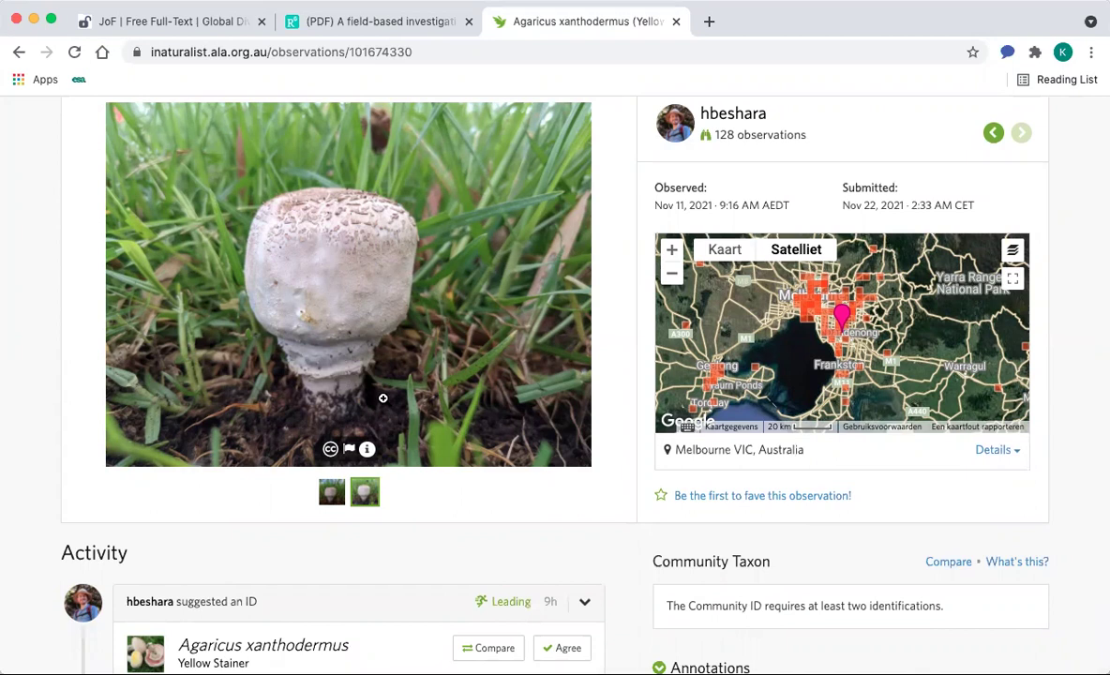
scroll(385, 397, "down", 3)
scroll(385, 405, "up", 5)
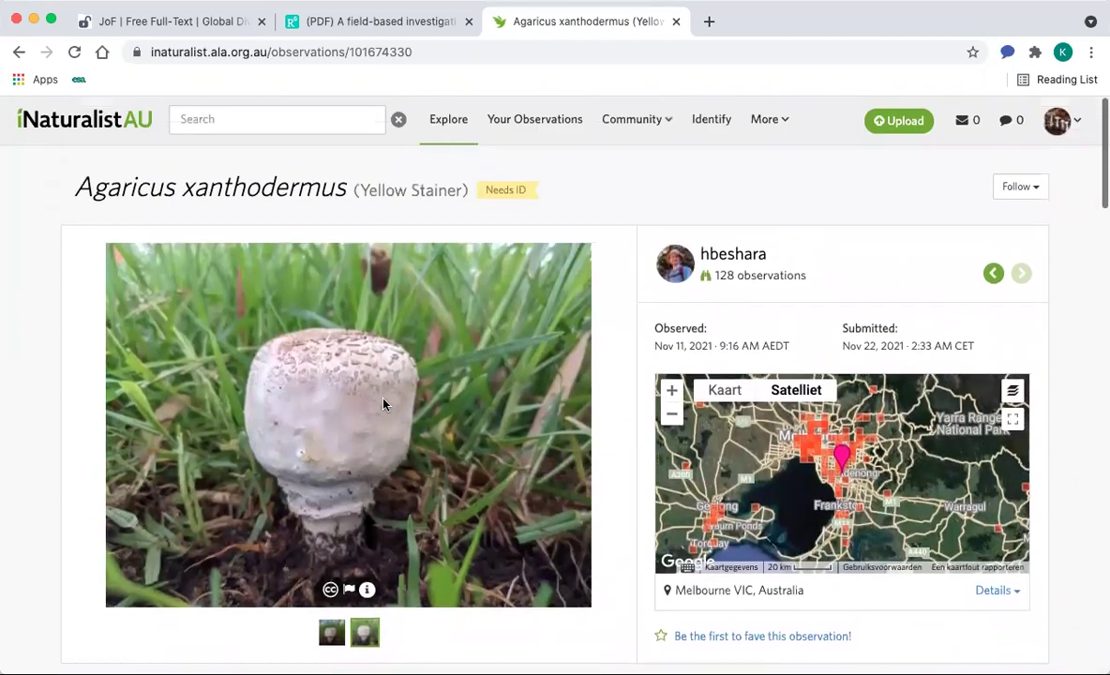
Step: Return to the Fungi results for Australia and display the observations on the map
left_click(18, 52)
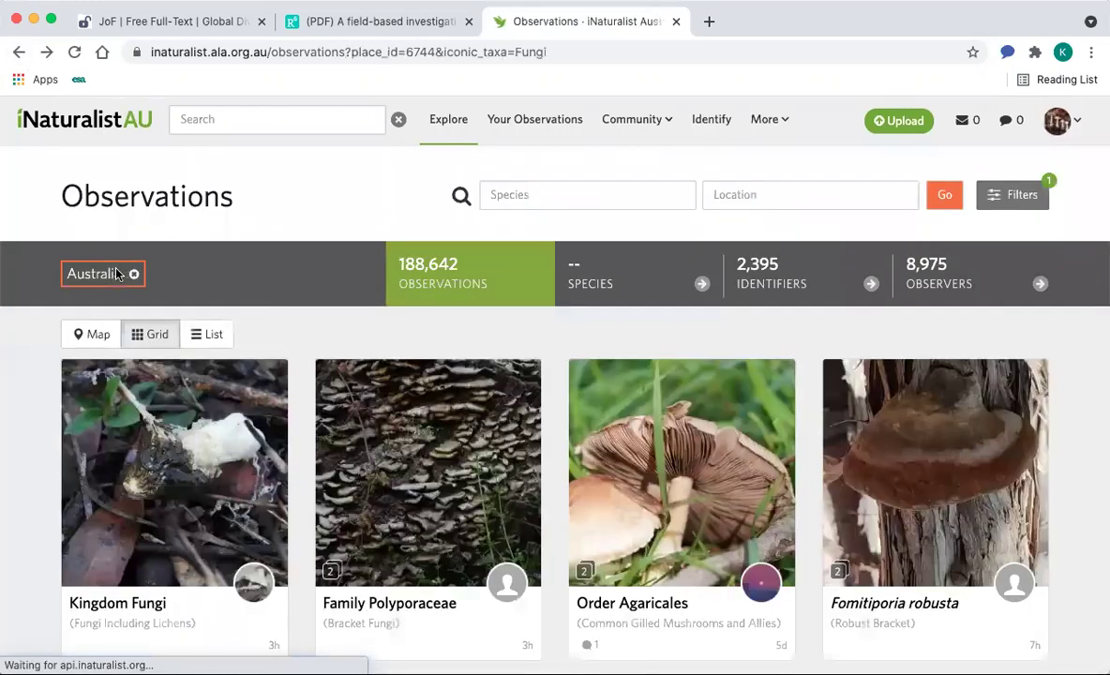
scroll(104, 281, "down", 15)
scroll(319, 317, "up", 20)
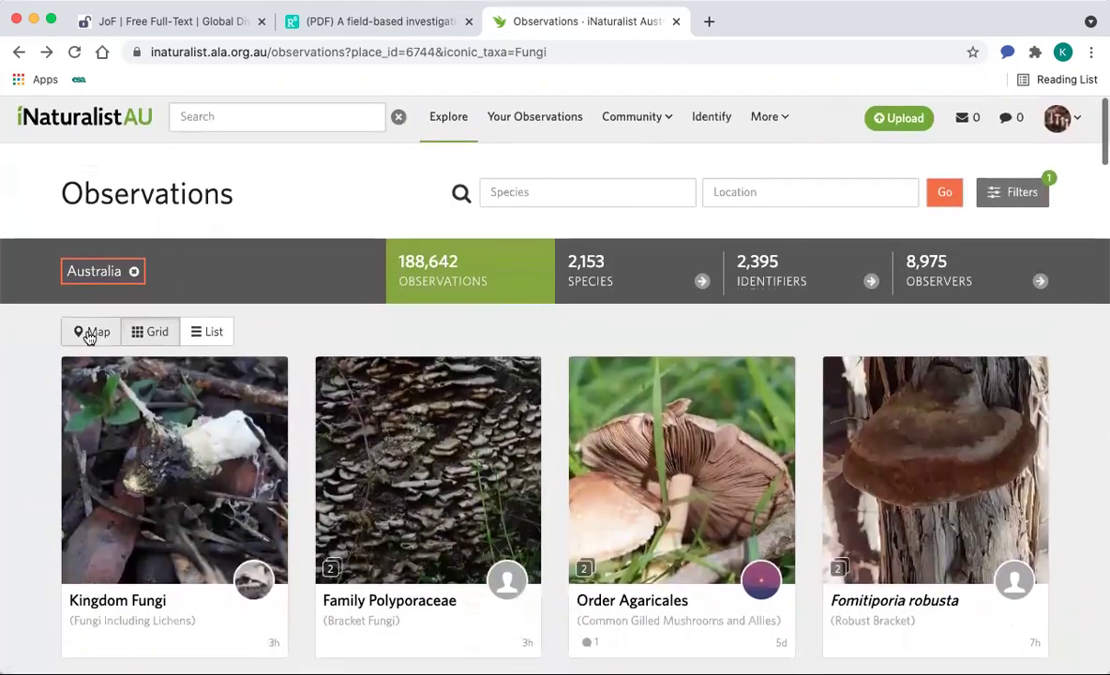
left_click(89, 335)
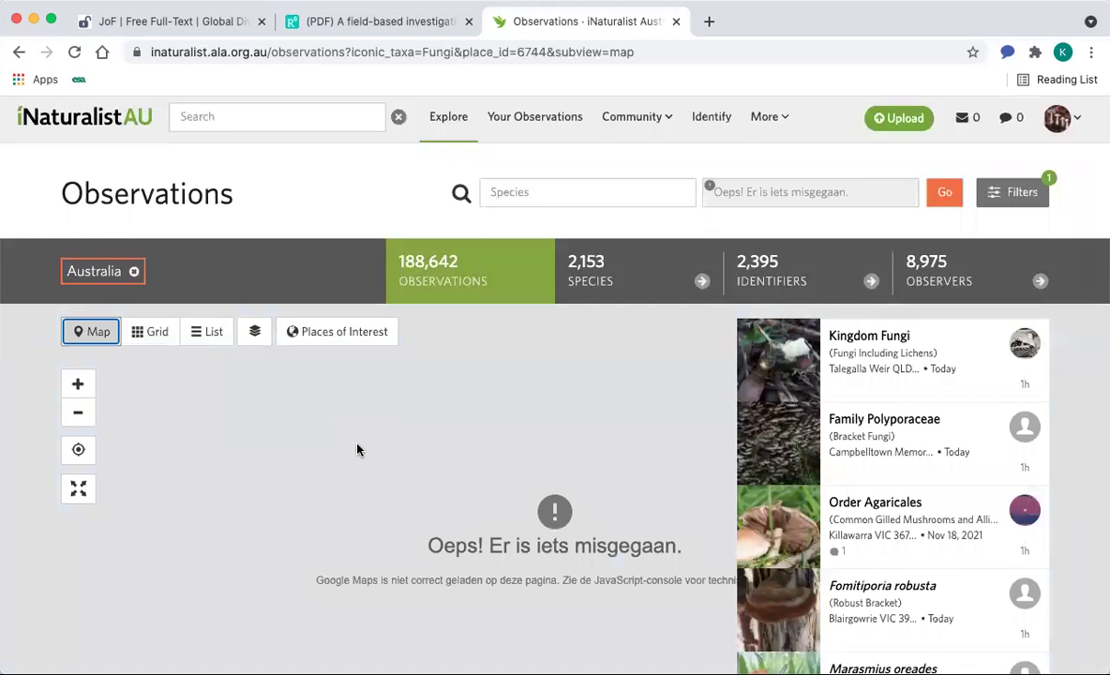
scroll(367, 421, "down", 2)
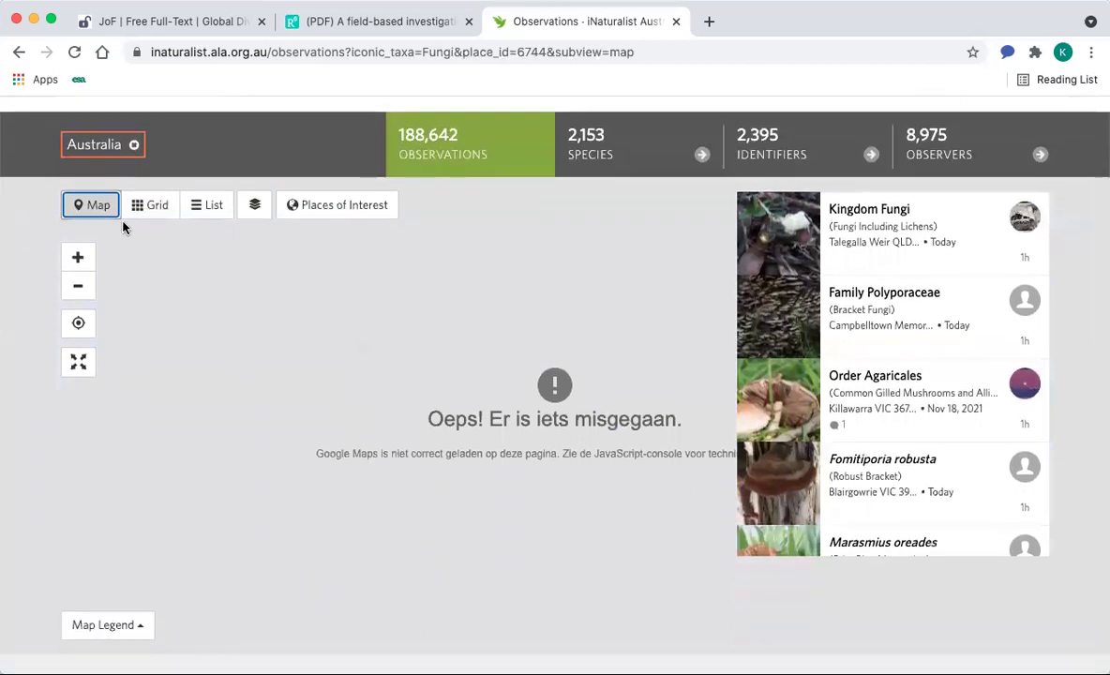
left_click(158, 212)
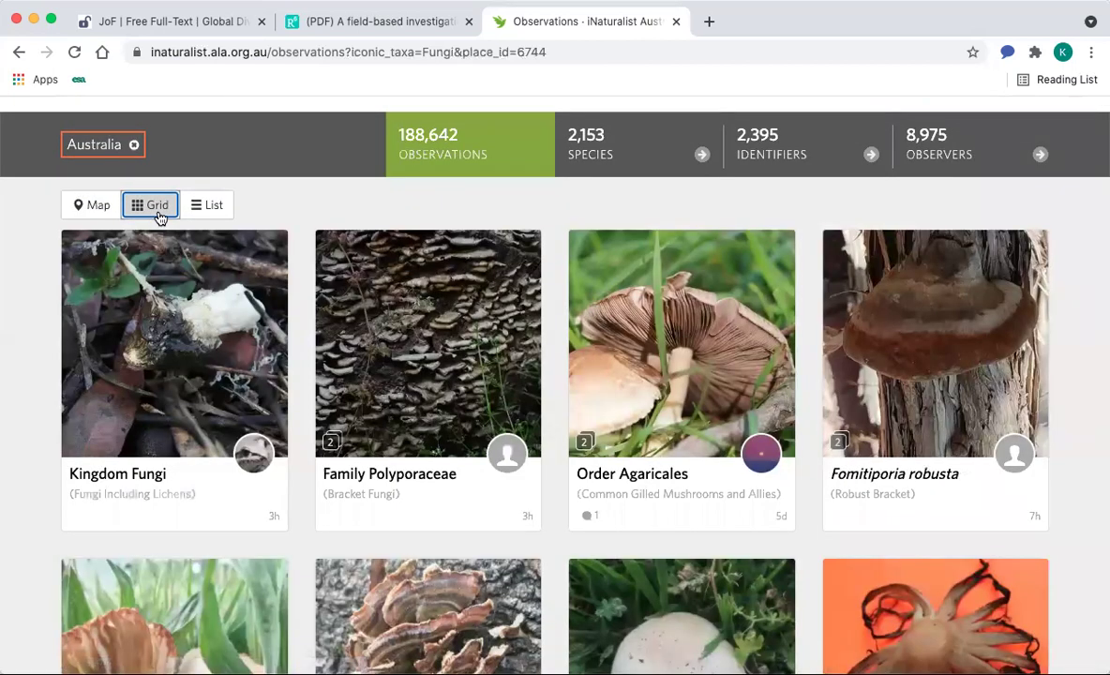
left_click(91, 207)
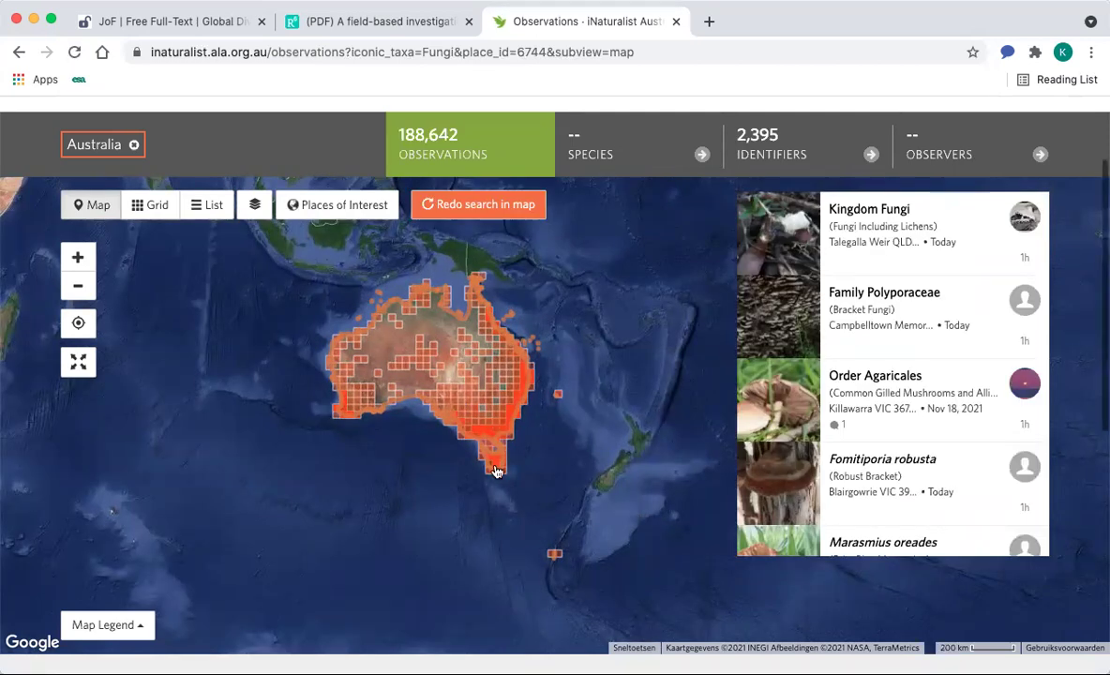
Step: Zoom the map in on Tasmania and redo the Fungi search within that area
scroll(497, 471, "up", 3)
scroll(497, 471, "up", 4)
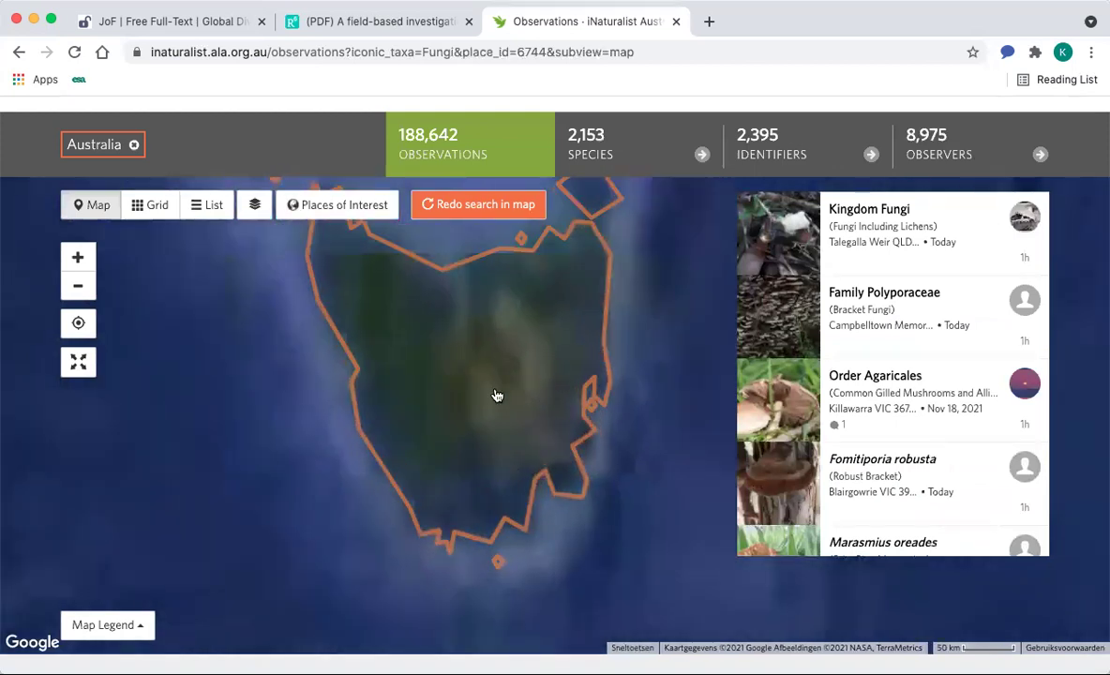
left_click(469, 205)
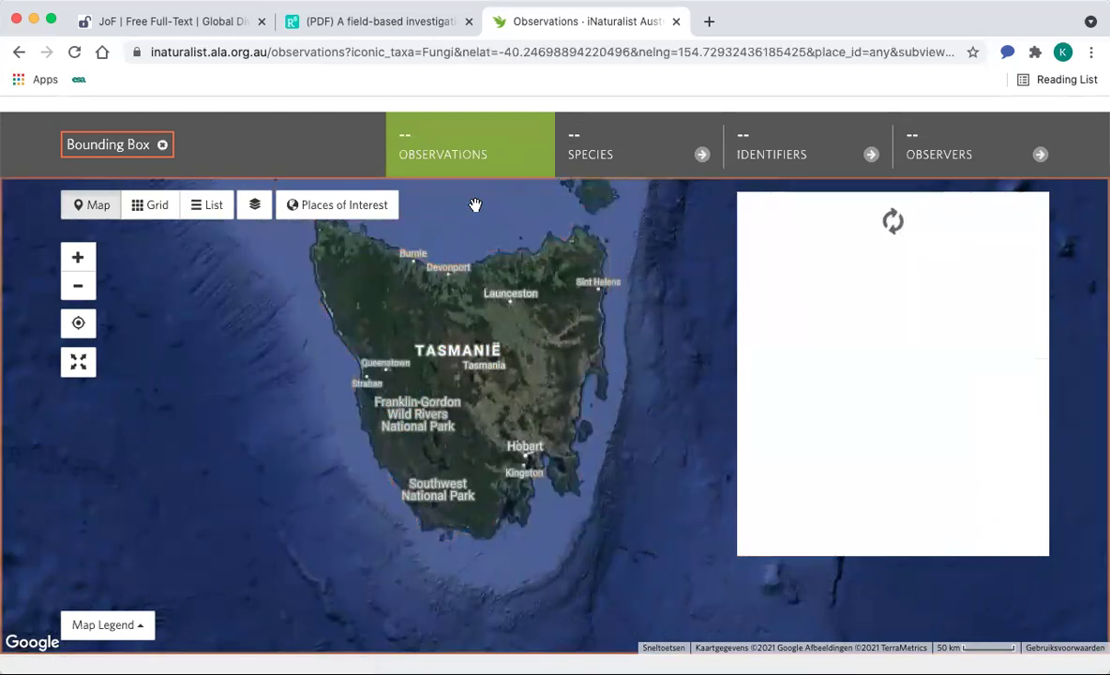
Step: Show the Tasmanian fungi results as a grid and open the Kingdom Fungi observation of the small orange-brown mushroom in moss
left_click(135, 206)
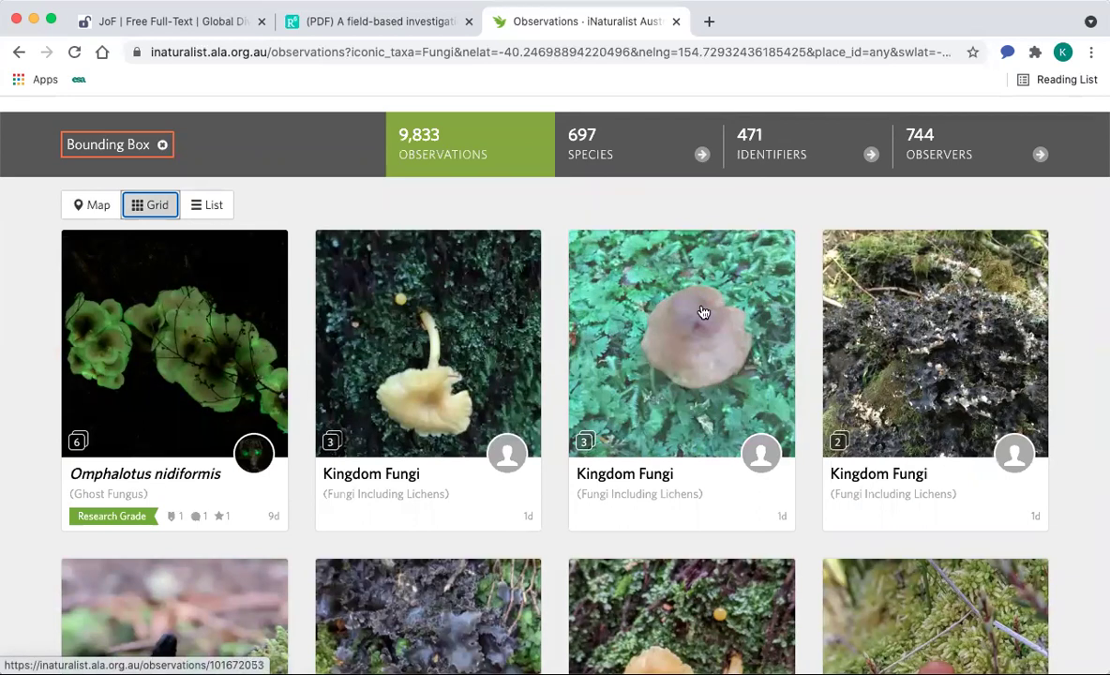
scroll(703, 312, "up", 3)
scroll(703, 312, "down", 3)
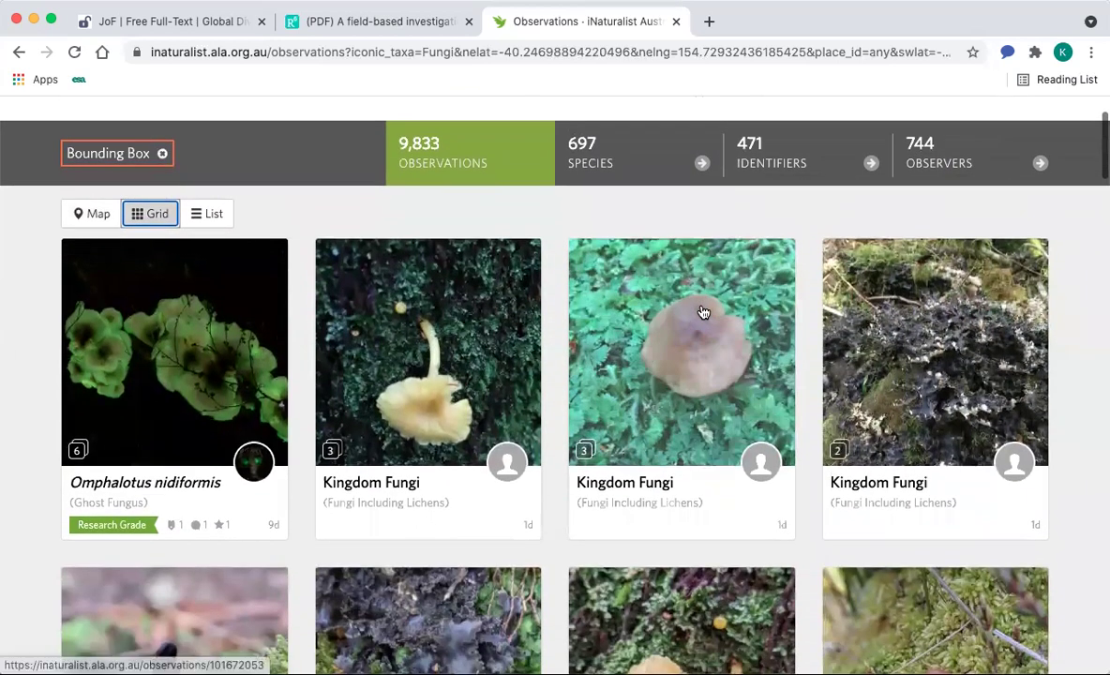
scroll(701, 300, "down", 1)
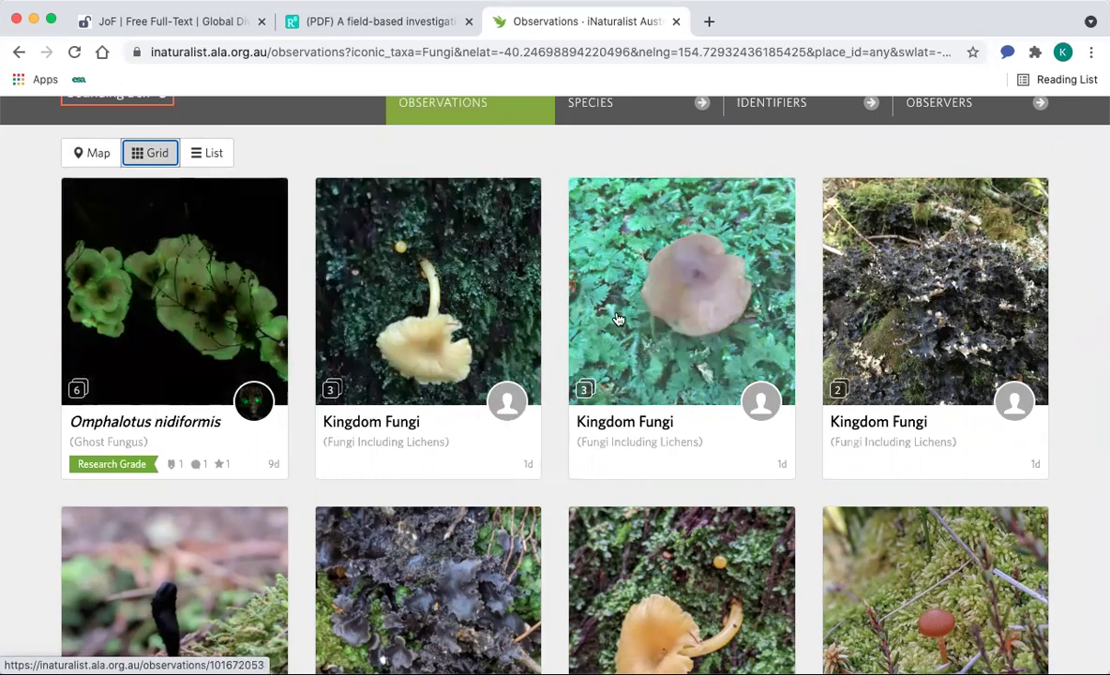
scroll(618, 319, "down", 5)
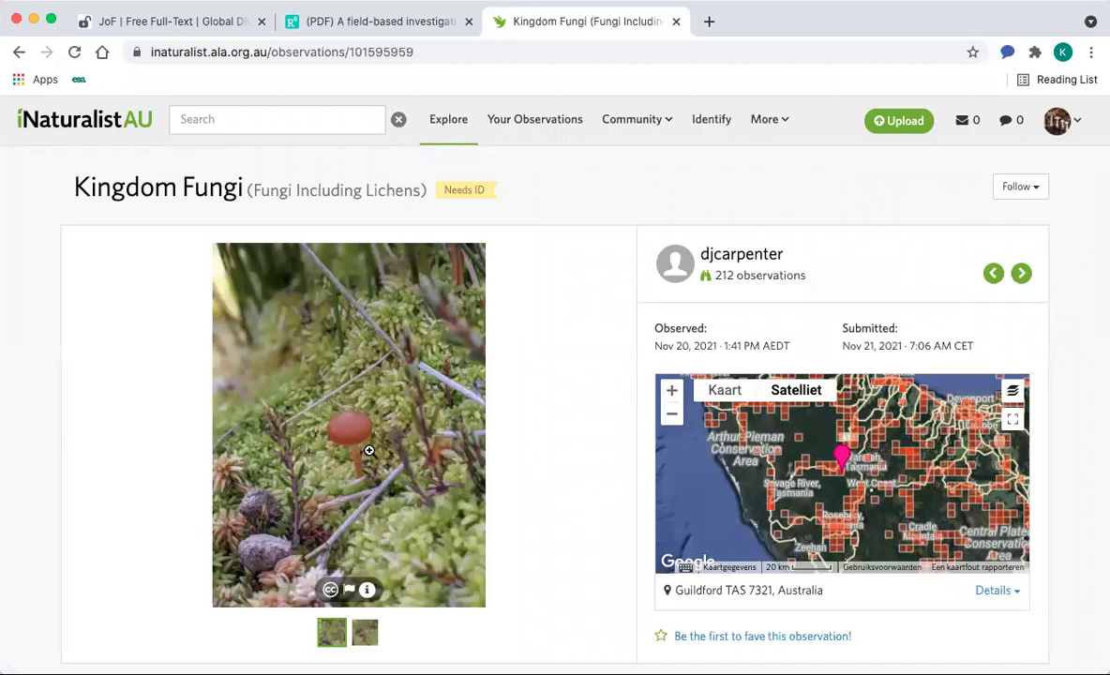
Step: Examine both photos, the location map and the activity of the Kingdom Fungi observation from Guildford
scroll(368, 451, "down", 3)
left_click(360, 499)
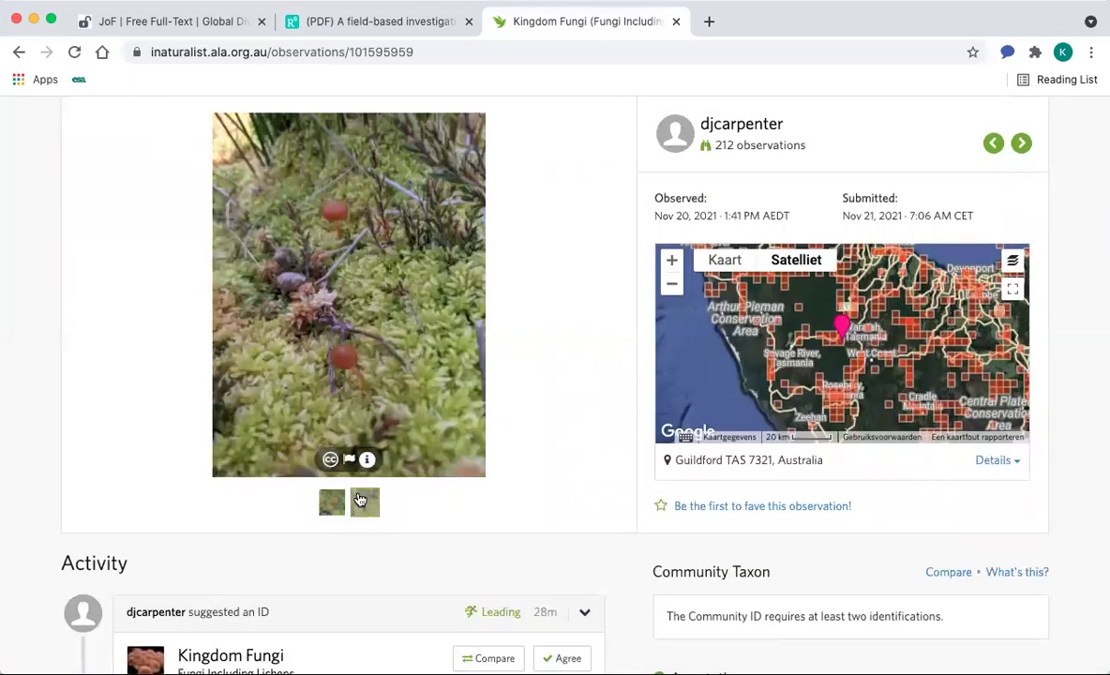
left_click(339, 503)
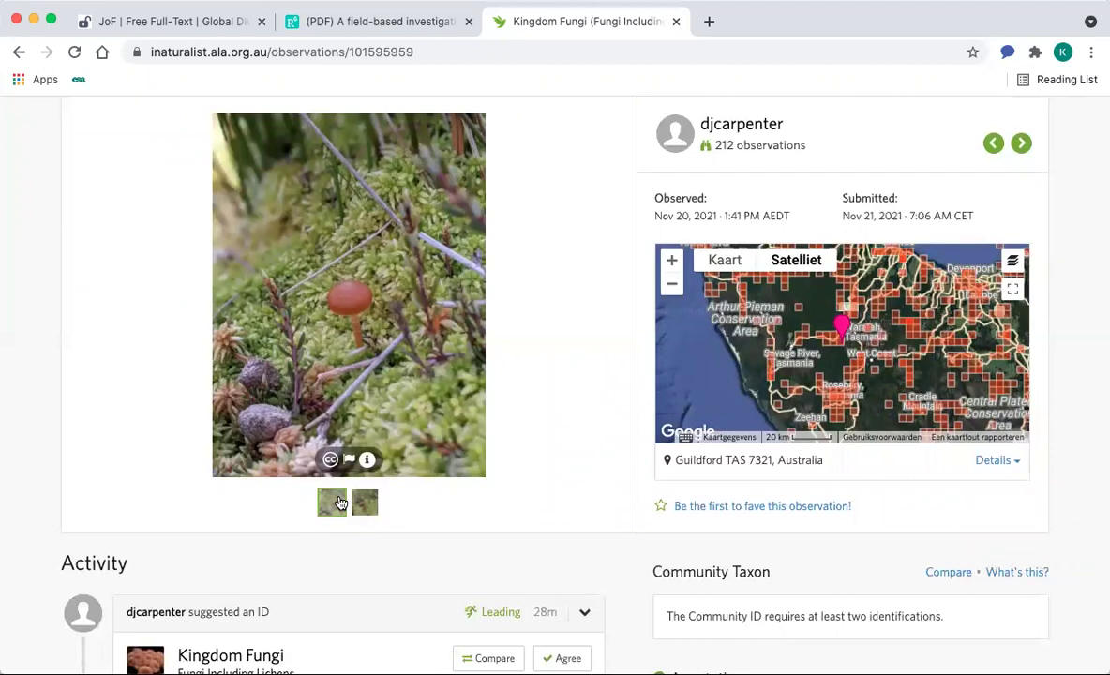
scroll(458, 522, "down", 3)
scroll(461, 522, "up", 1)
scroll(461, 523, "up", 2)
scroll(460, 522, "down", 1)
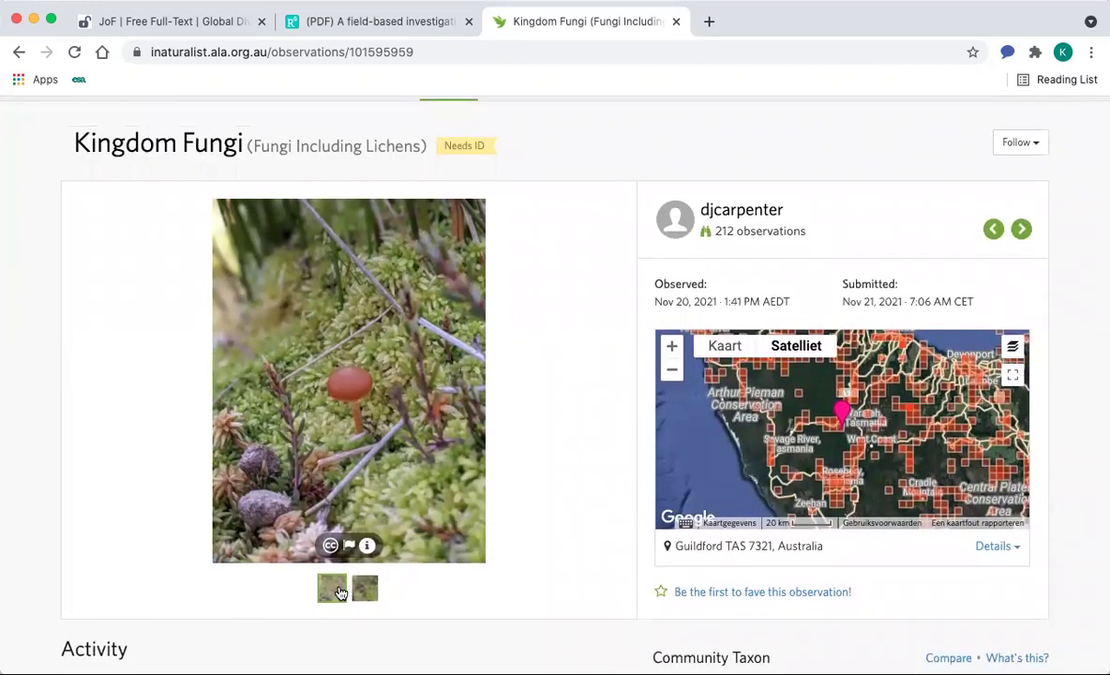
Step: Return to the Tasmanian fungi grid, browse the observations and open the red Aurantiporus pulcherrimus (Strawberry Bracket) observation
left_click(19, 52)
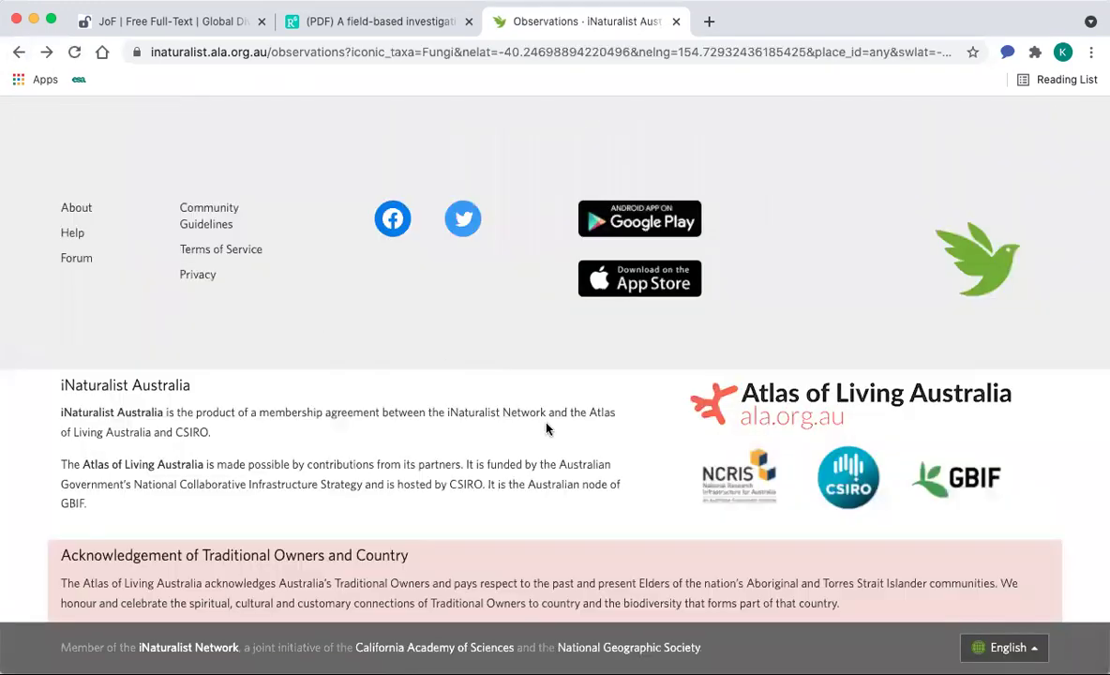
scroll(548, 428, "down", 5)
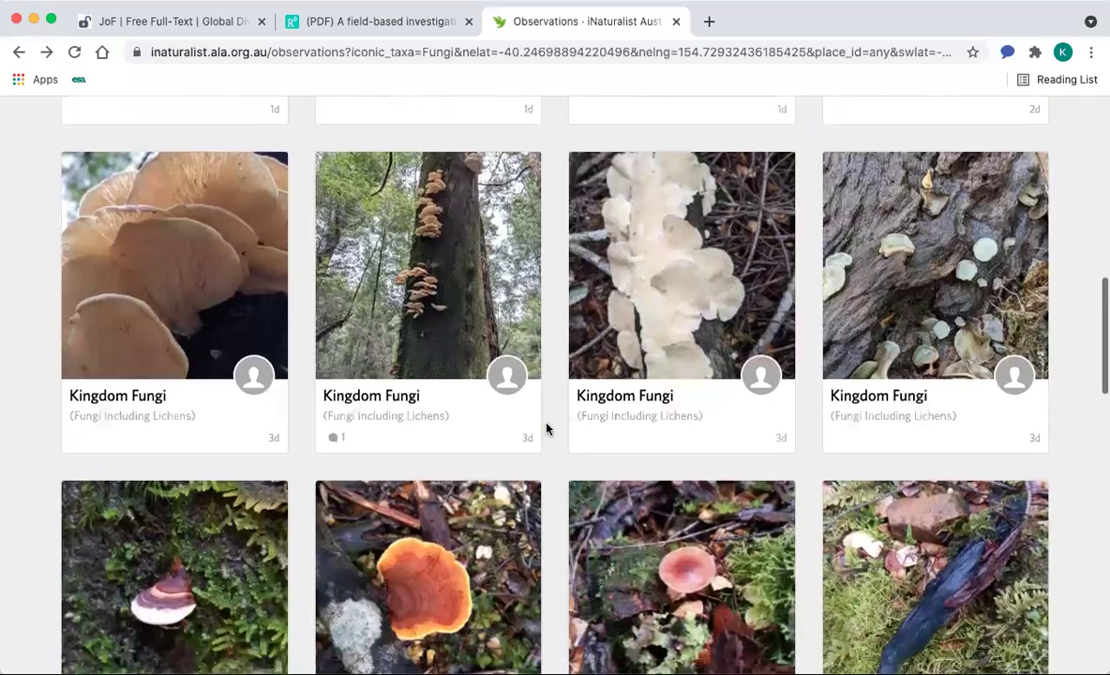
scroll(548, 429, "down", 10)
triple_click(536, 422)
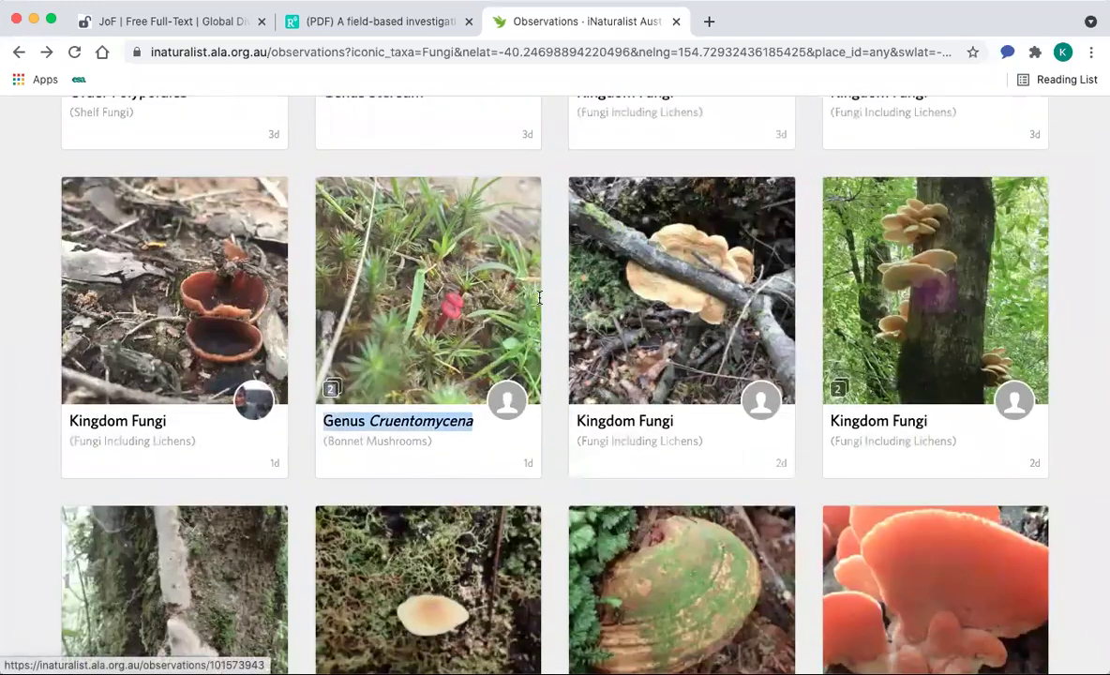
scroll(539, 297, "down", 5)
scroll(541, 303, "down", 10)
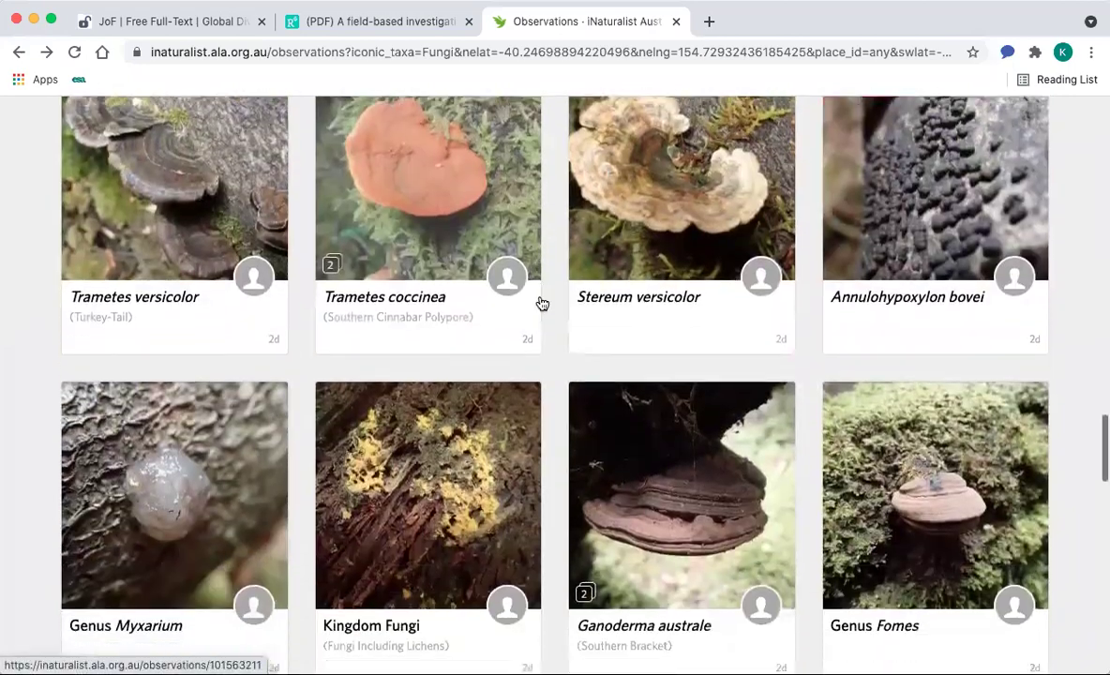
scroll(542, 302, "down", 10)
scroll(539, 302, "down", 6)
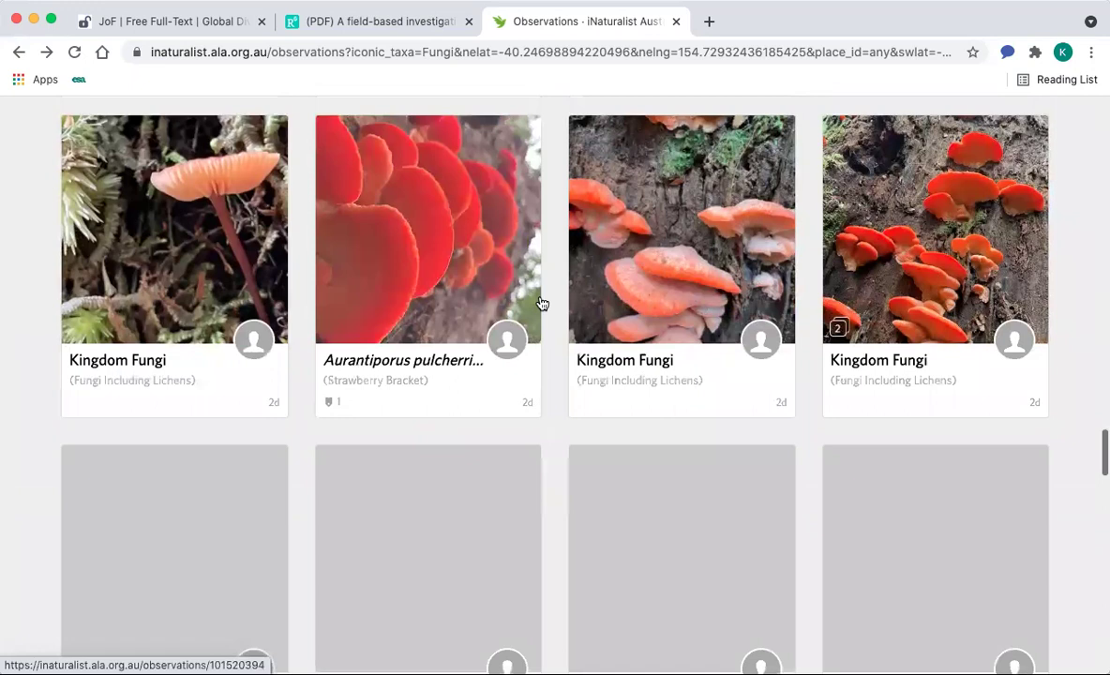
left_click(541, 303)
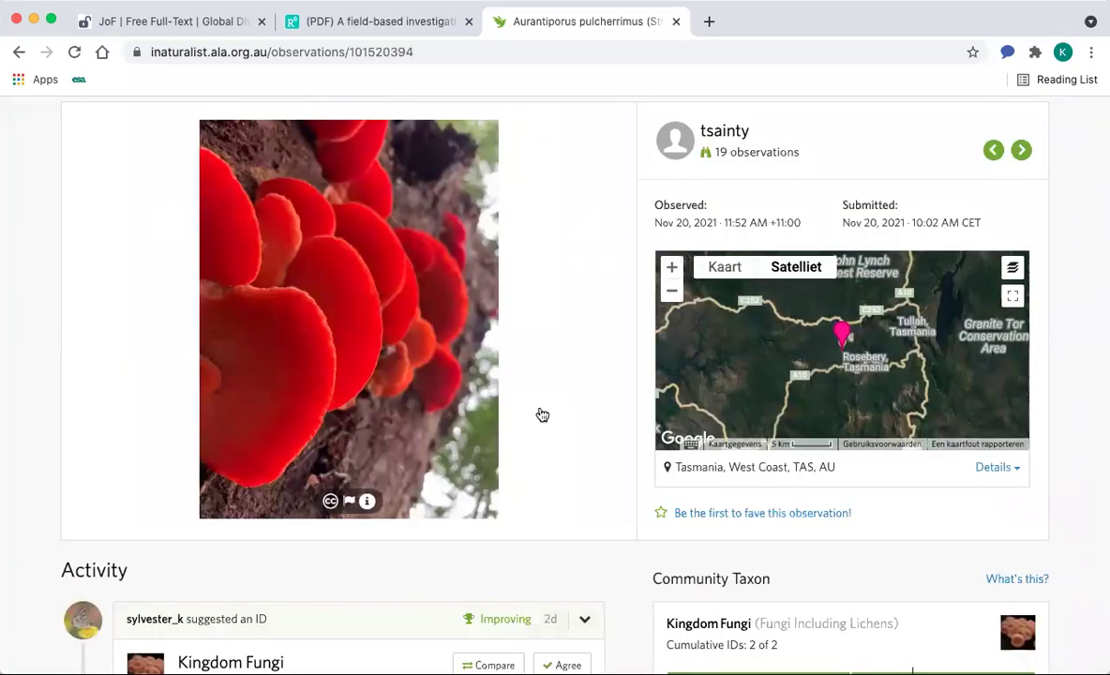
Step: Go back to the Tasmanian fungi grid and browse the photos and identification levels of the observations around the Strawberry Bracket
left_click(19, 54)
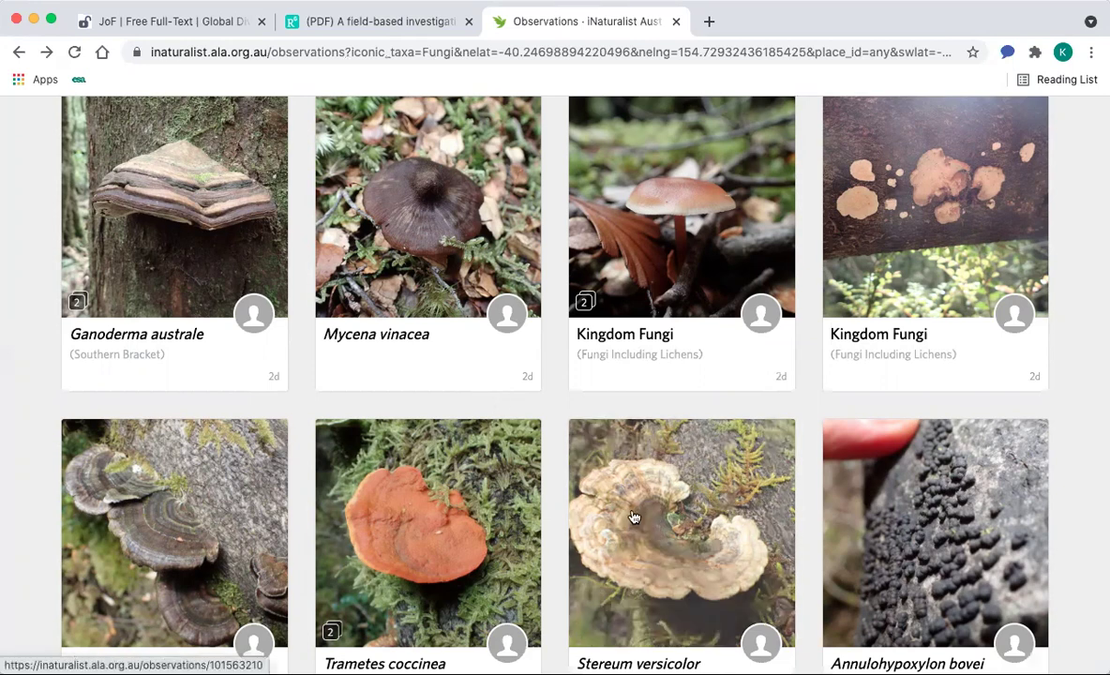
scroll(619, 525, "down", 4)
scroll(633, 516, "down", 10)
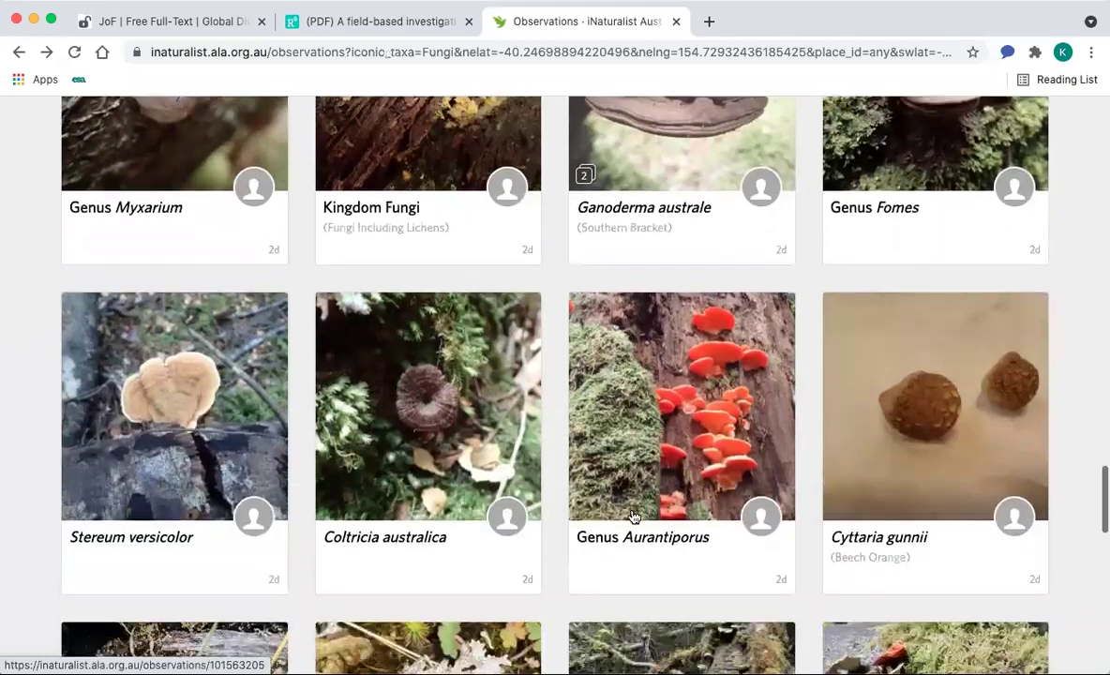
scroll(633, 517, "down", 3)
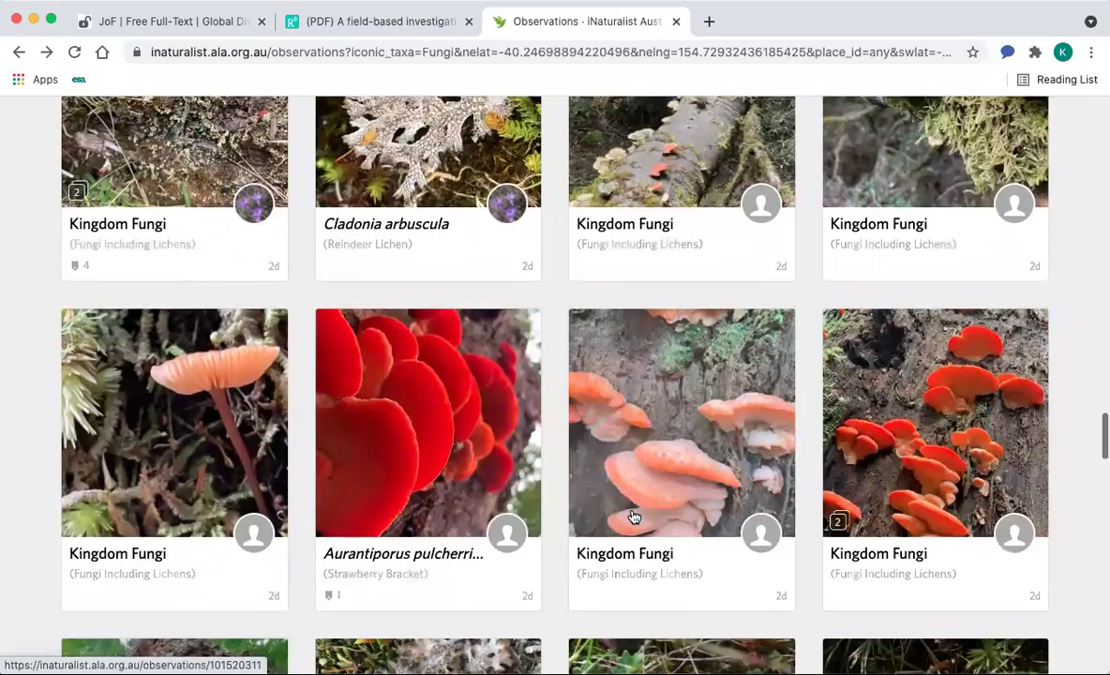
scroll(634, 517, "down", 3)
scroll(634, 517, "down", 3)
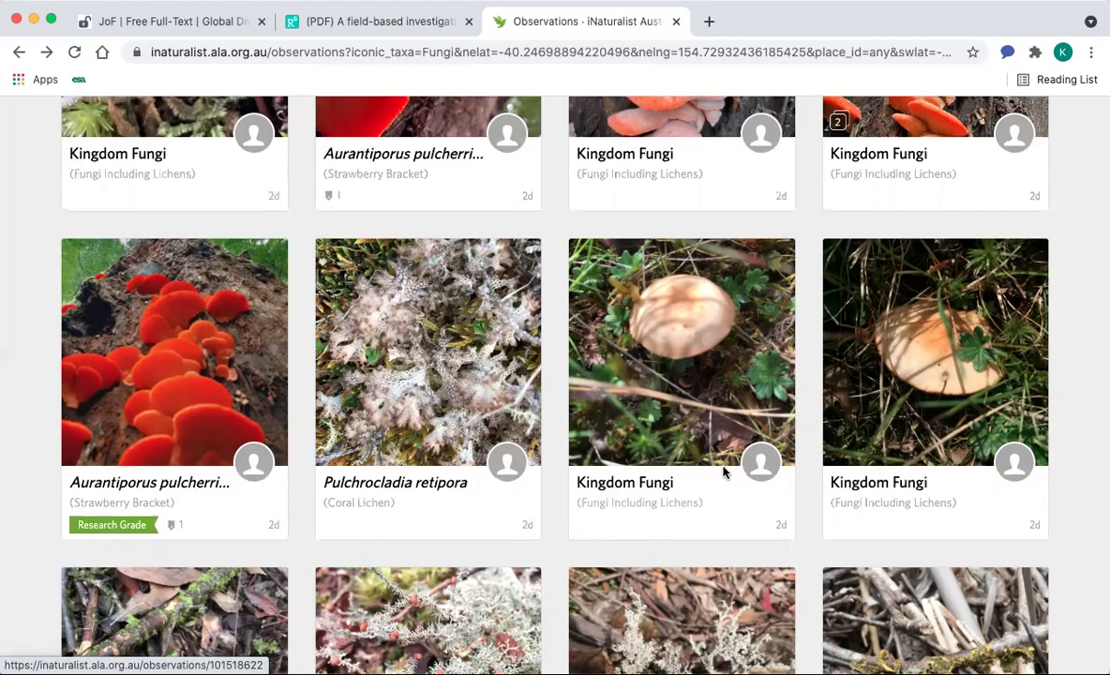
scroll(723, 468, "up", 20)
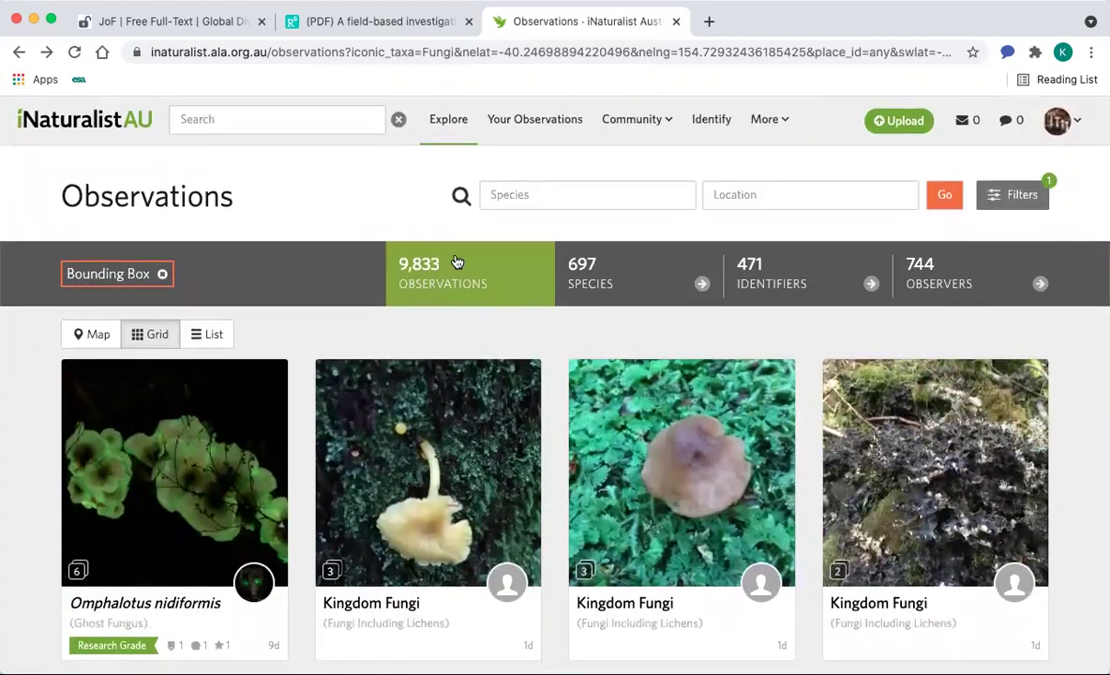
Step: Open the account's observation calendar from the home page and examine which days of 2021 have observations, from January to December
left_click(84, 124)
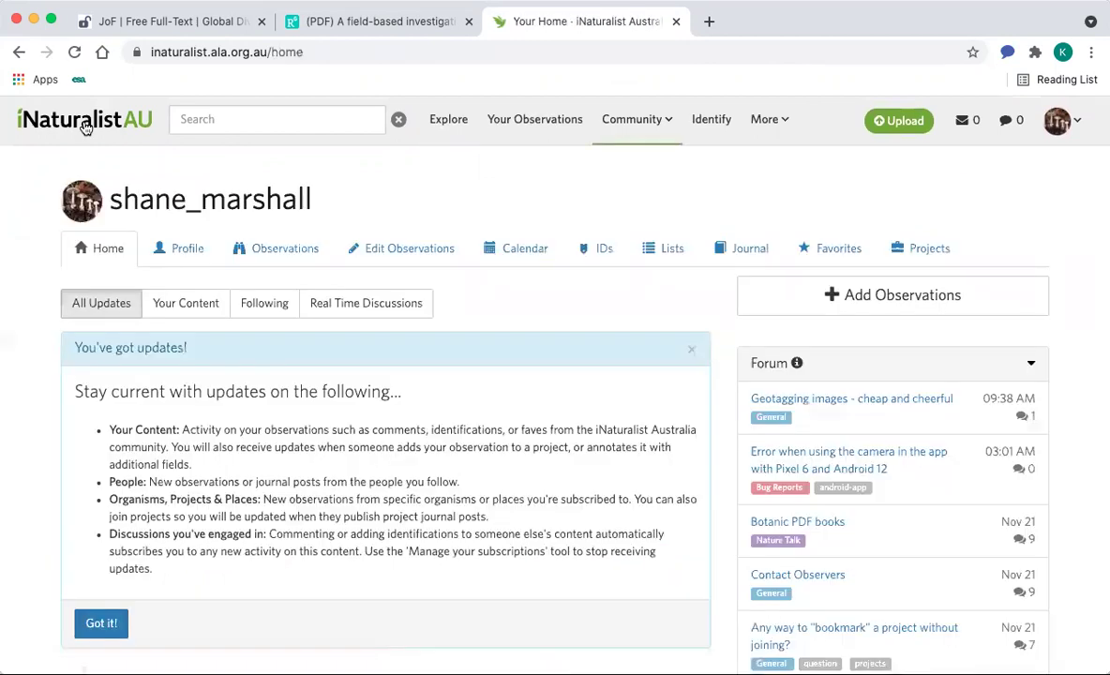
left_click(503, 248)
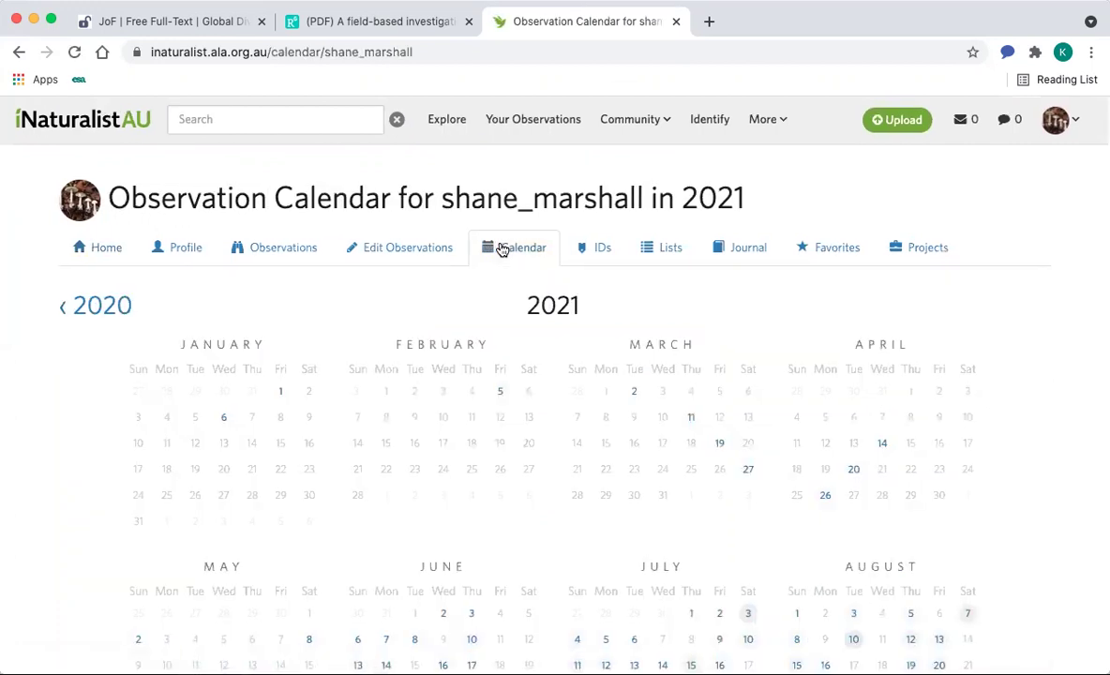
scroll(501, 248, "down", 3)
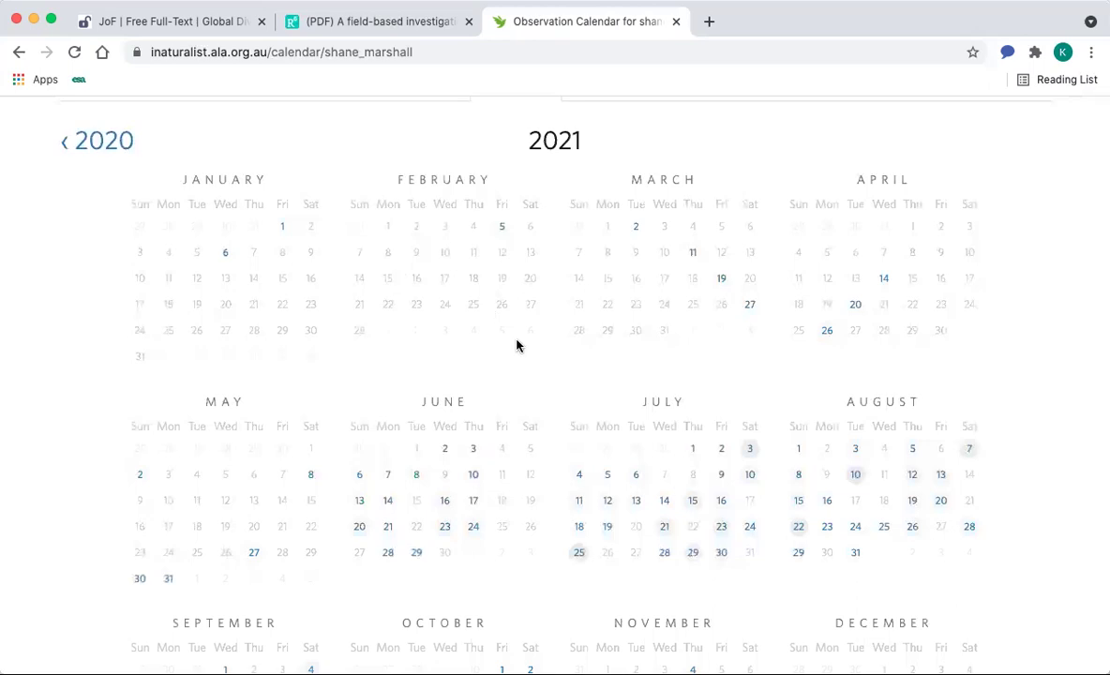
scroll(515, 342, "down", 3)
scroll(516, 344, "up", 2)
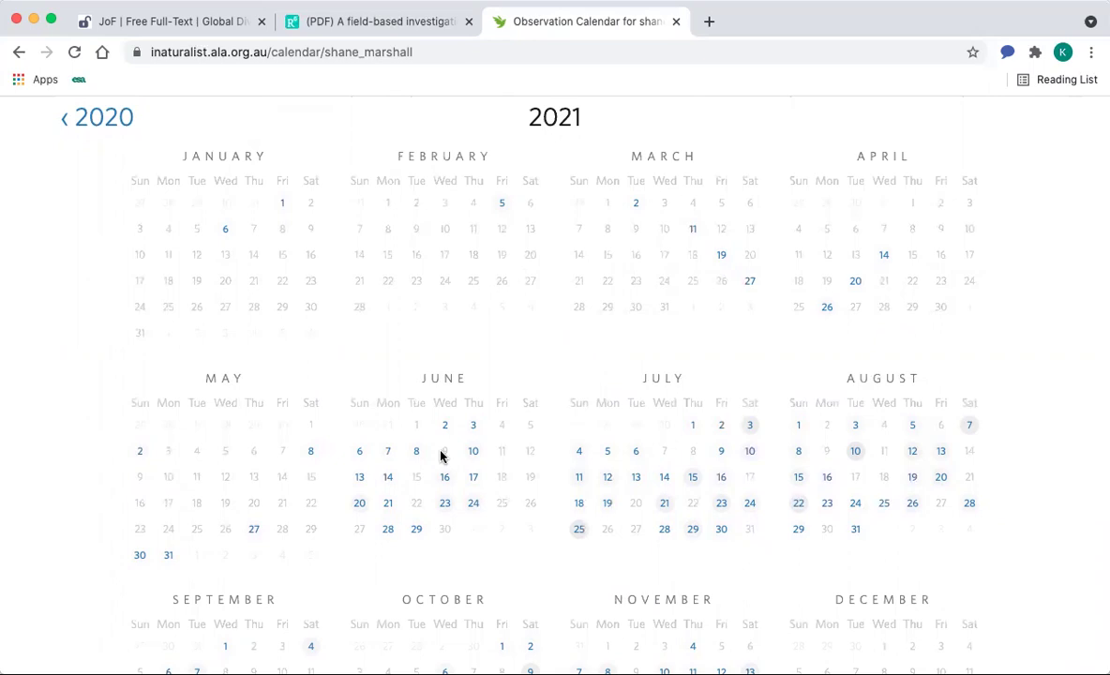
scroll(543, 490, "down", 5)
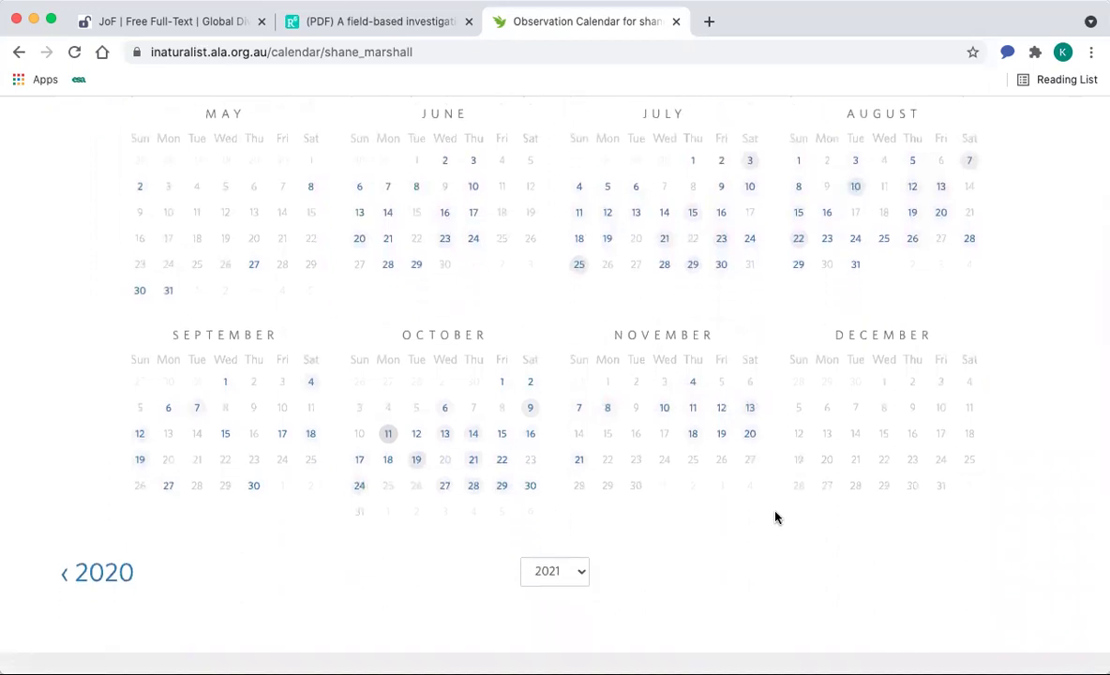
scroll(776, 519, "up", 8)
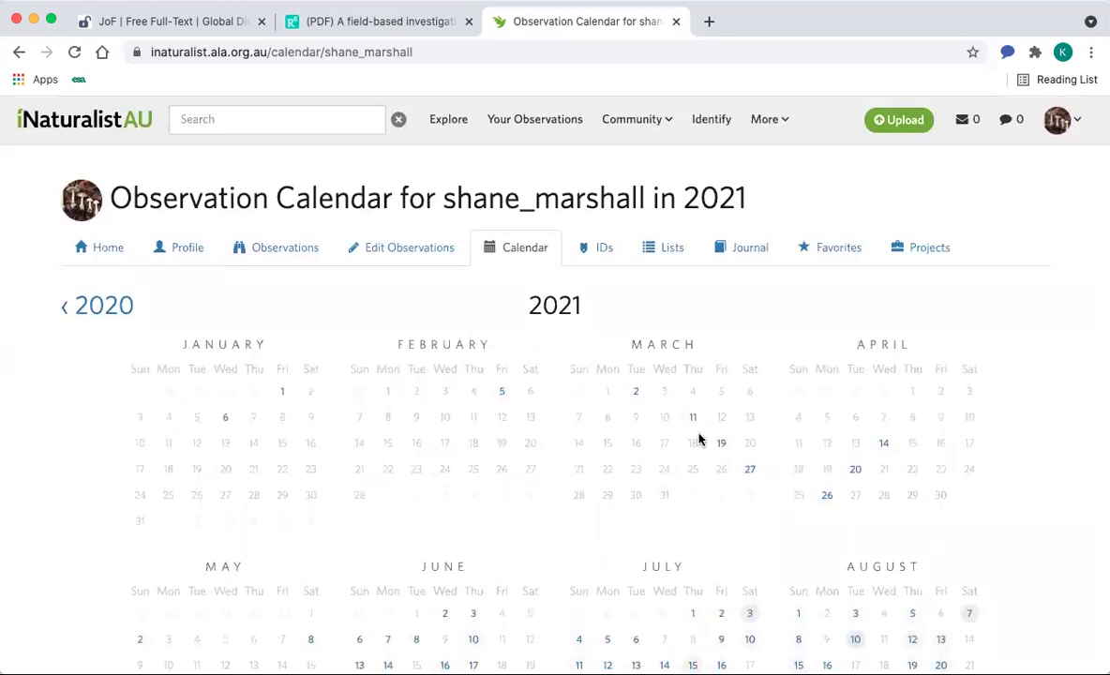
scroll(699, 439, "down", 5)
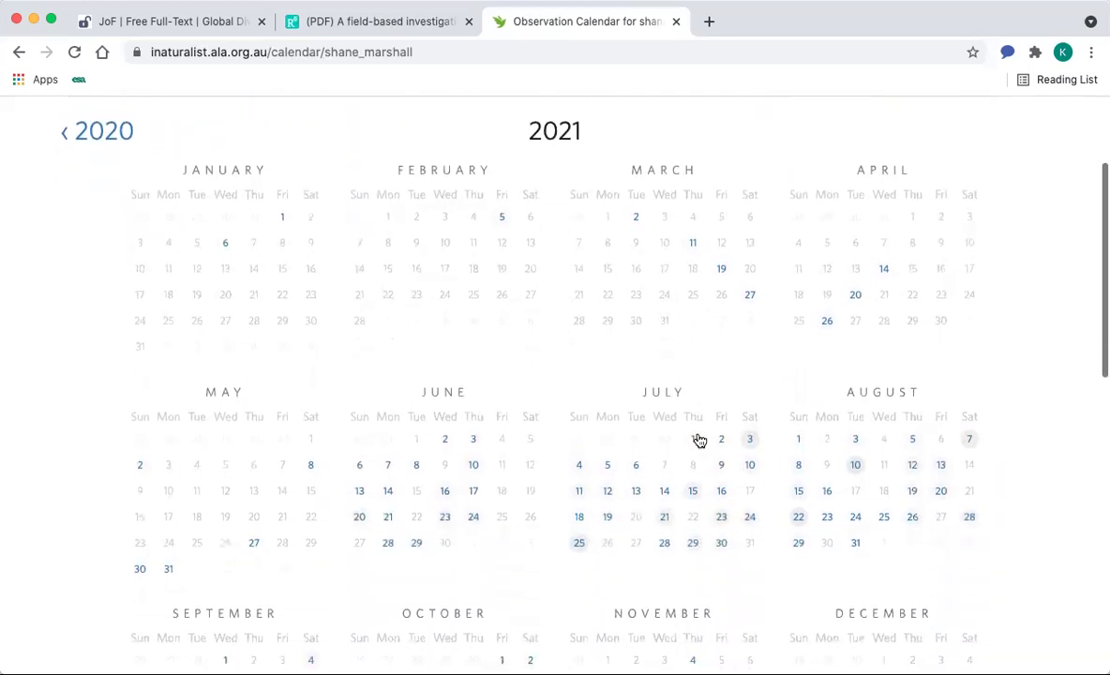
scroll(699, 438, "up", 5)
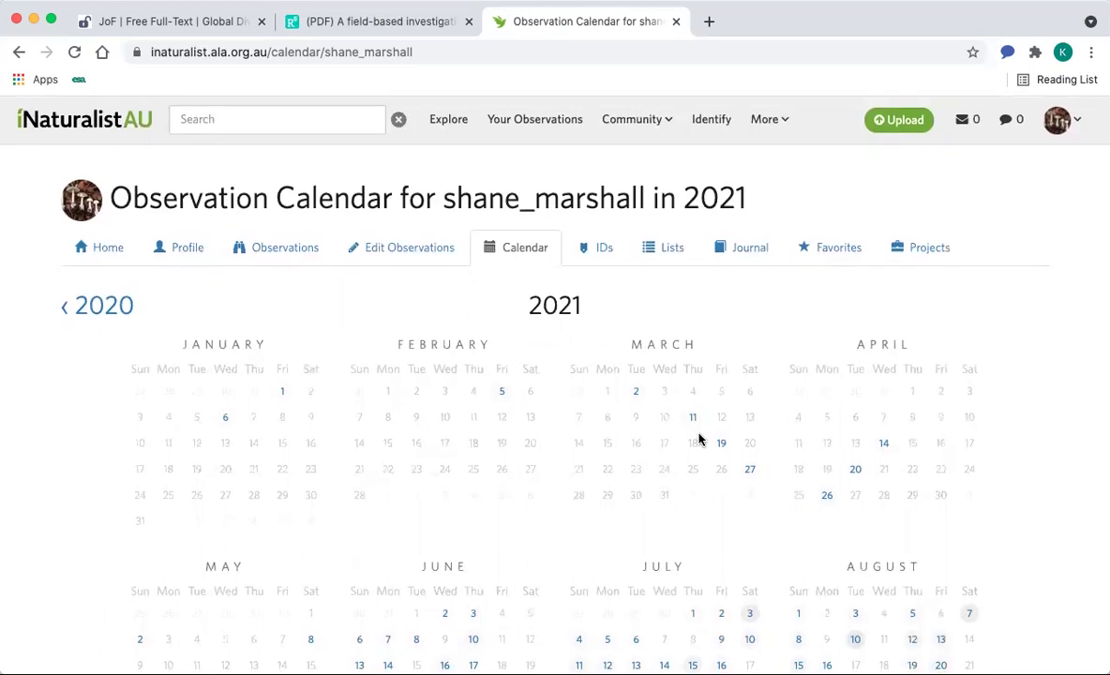